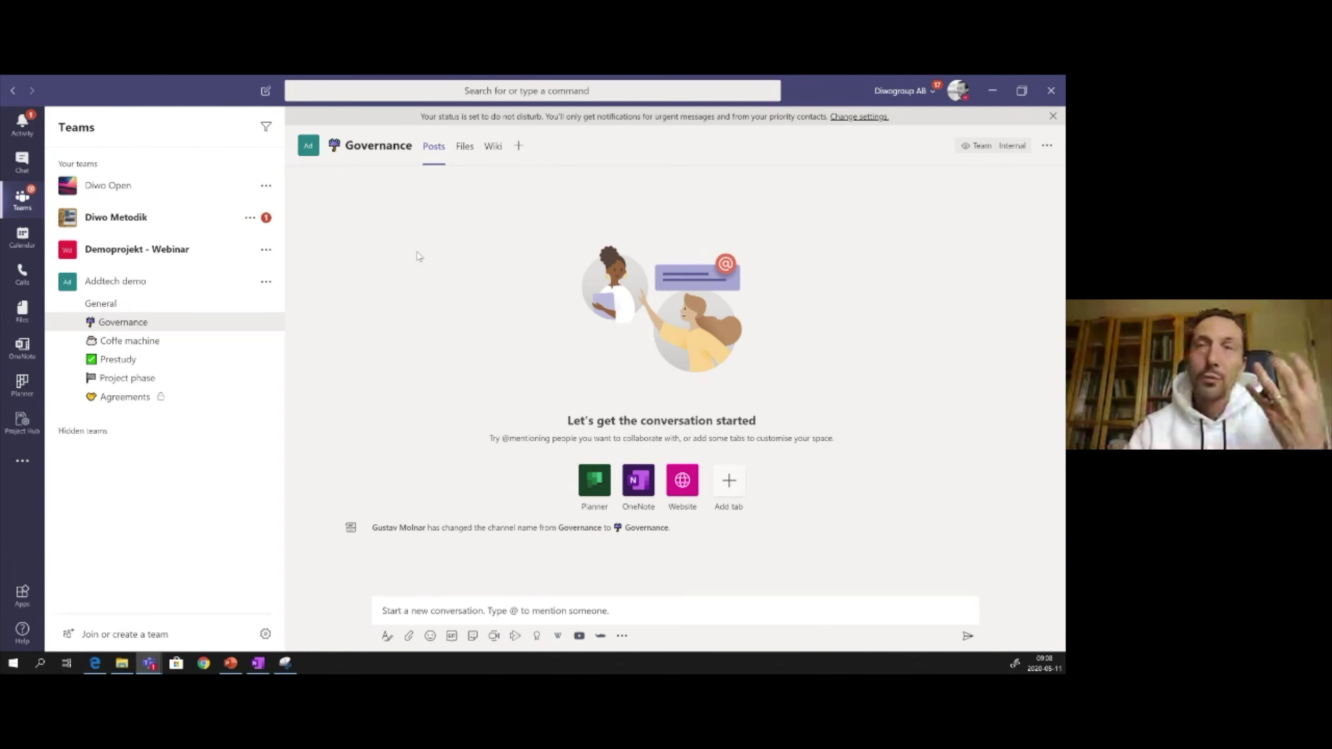
Step: Open the Governance channel's Wiki and view its rename and remove options
{"action": "left_click", "coordinate": [439, 612]}
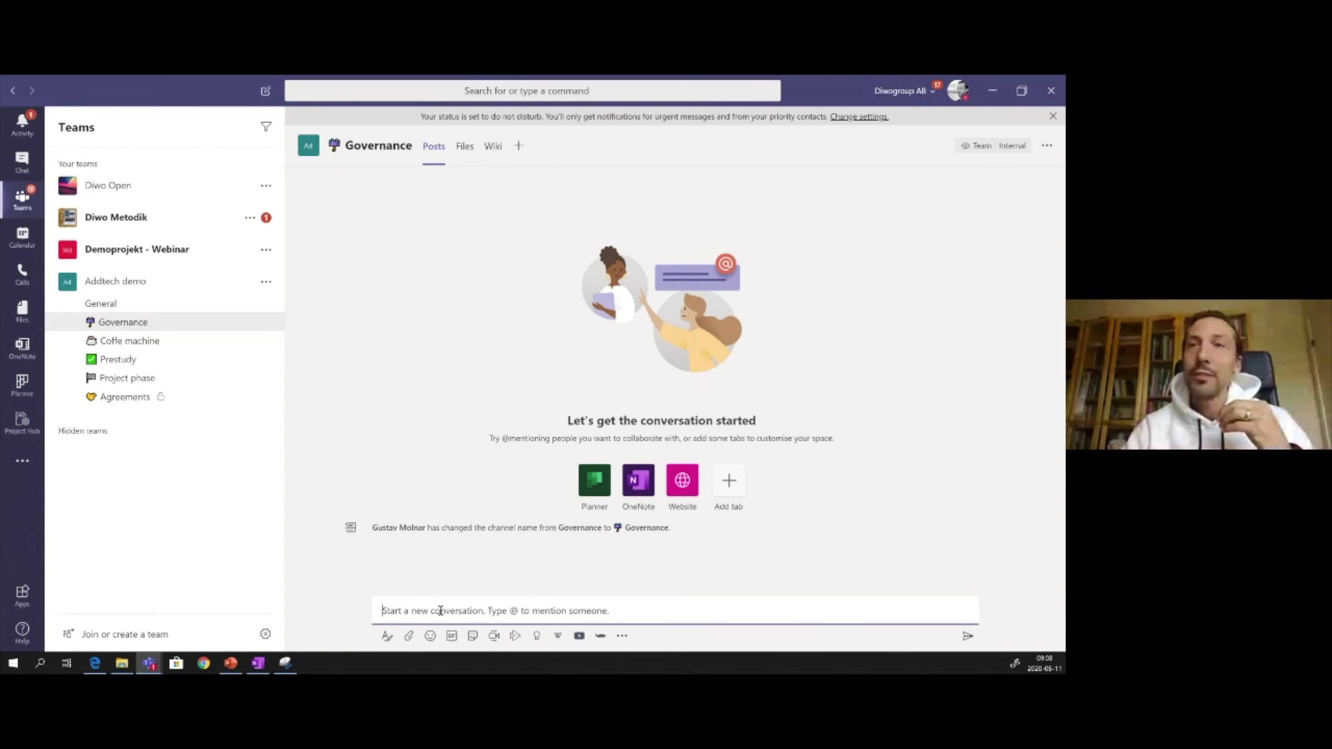
{"action": "left_click", "coordinate": [495, 149]}
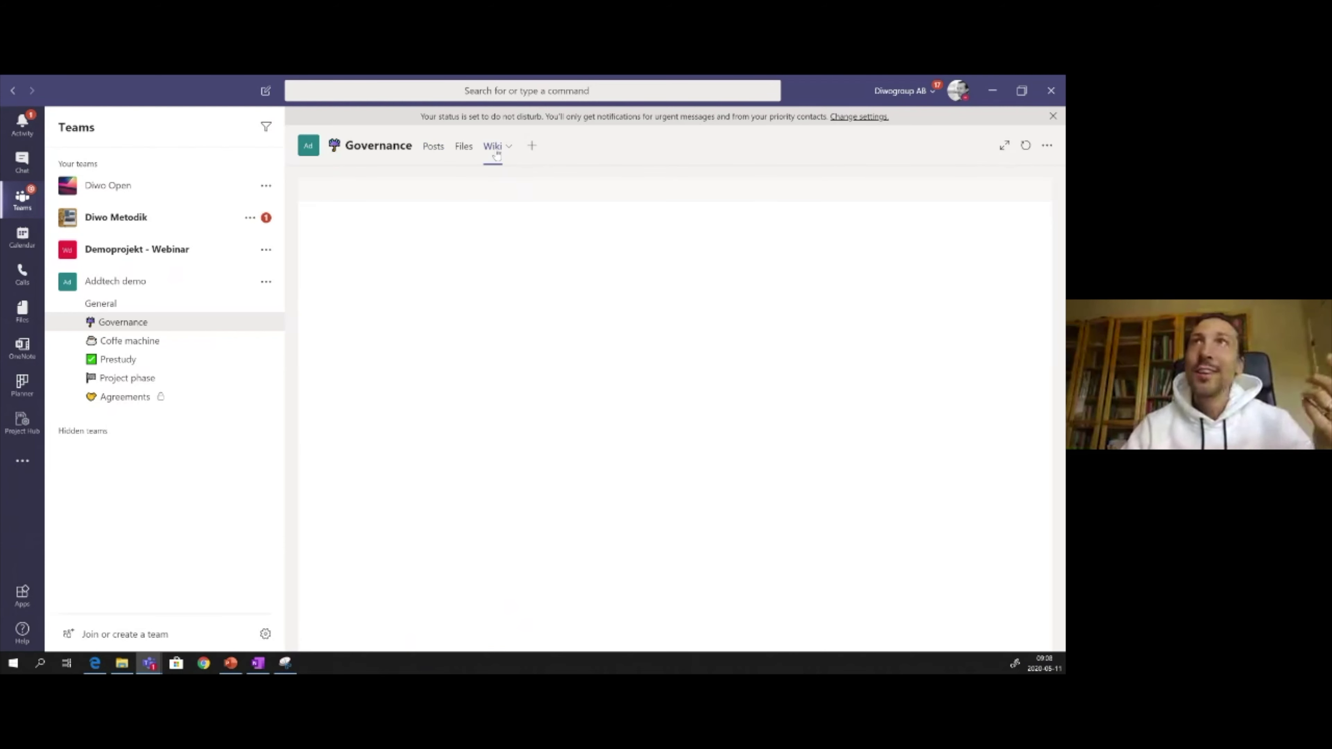
{"action": "left_click", "coordinate": [510, 149]}
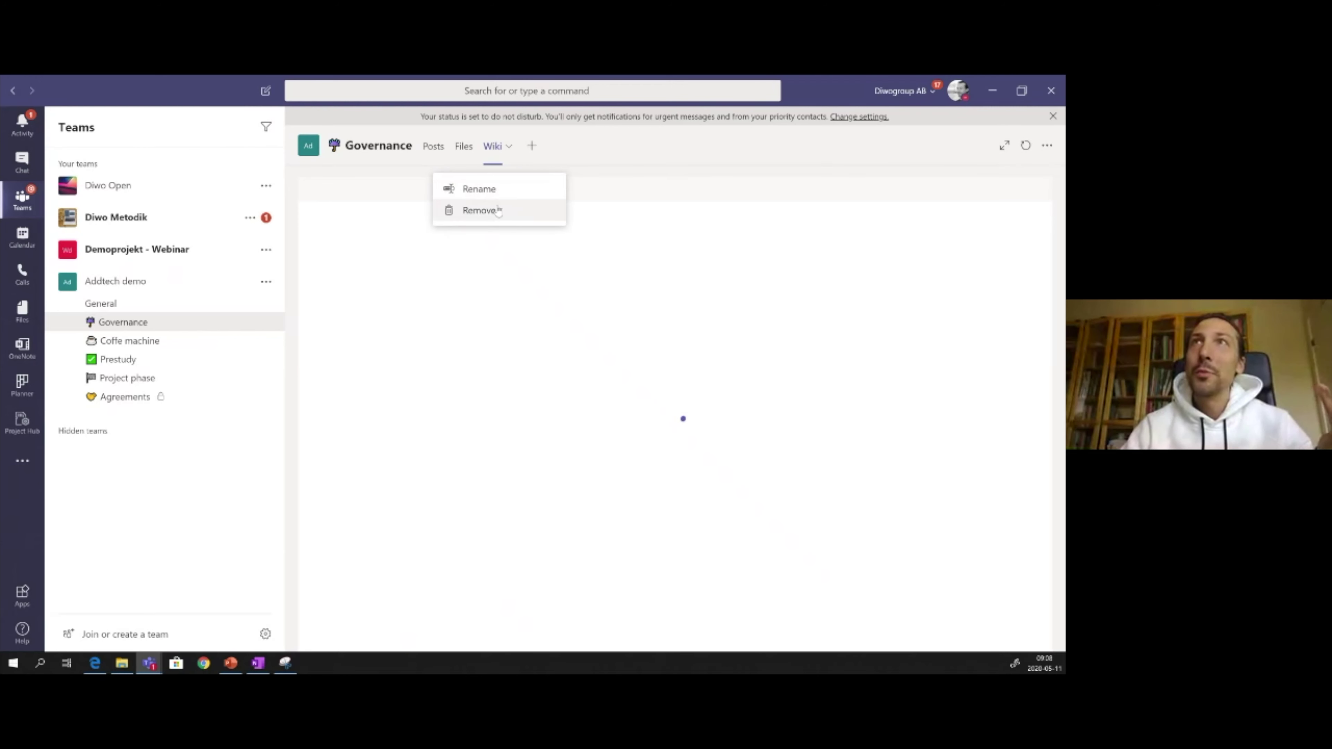
{"action": "left_click", "coordinate": [508, 147]}
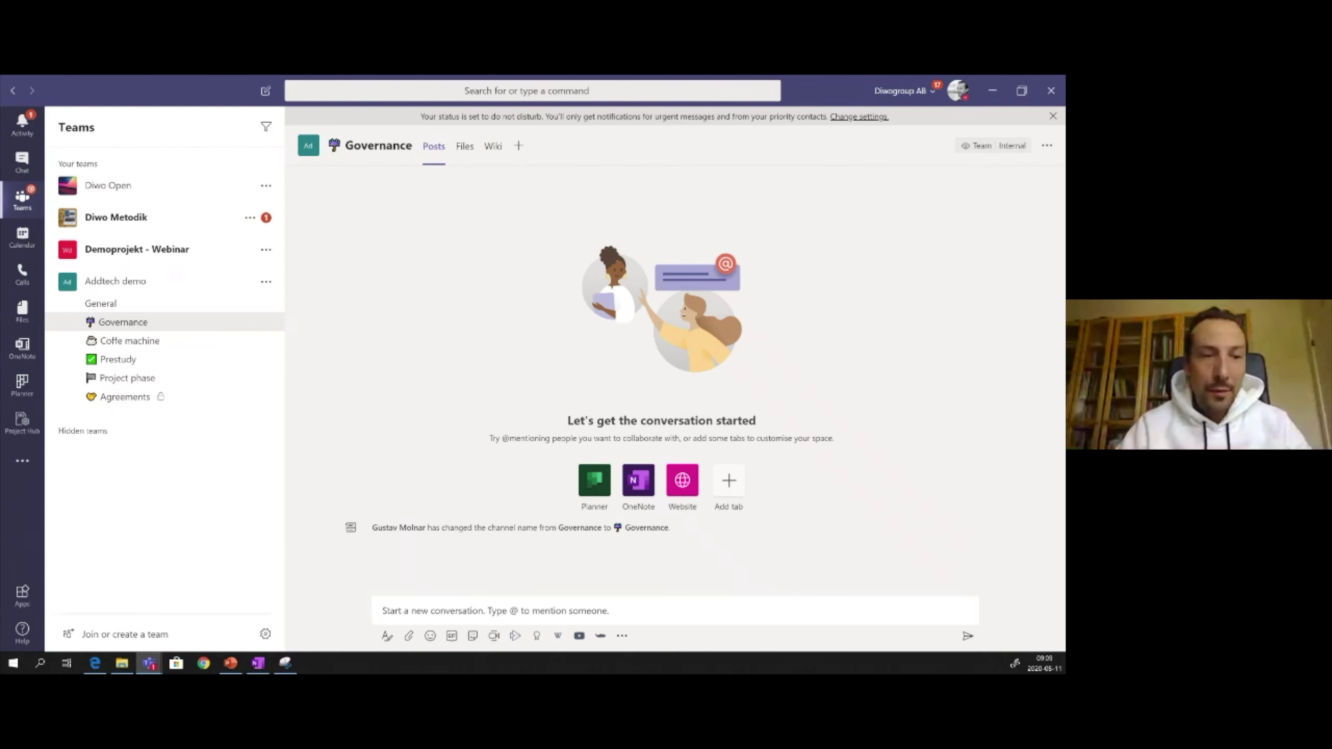
Step: Switch to PowerPoint, present the slide on Teams shortcuts, and end the slide show
{"action": "key", "text": "alt+Tab"}
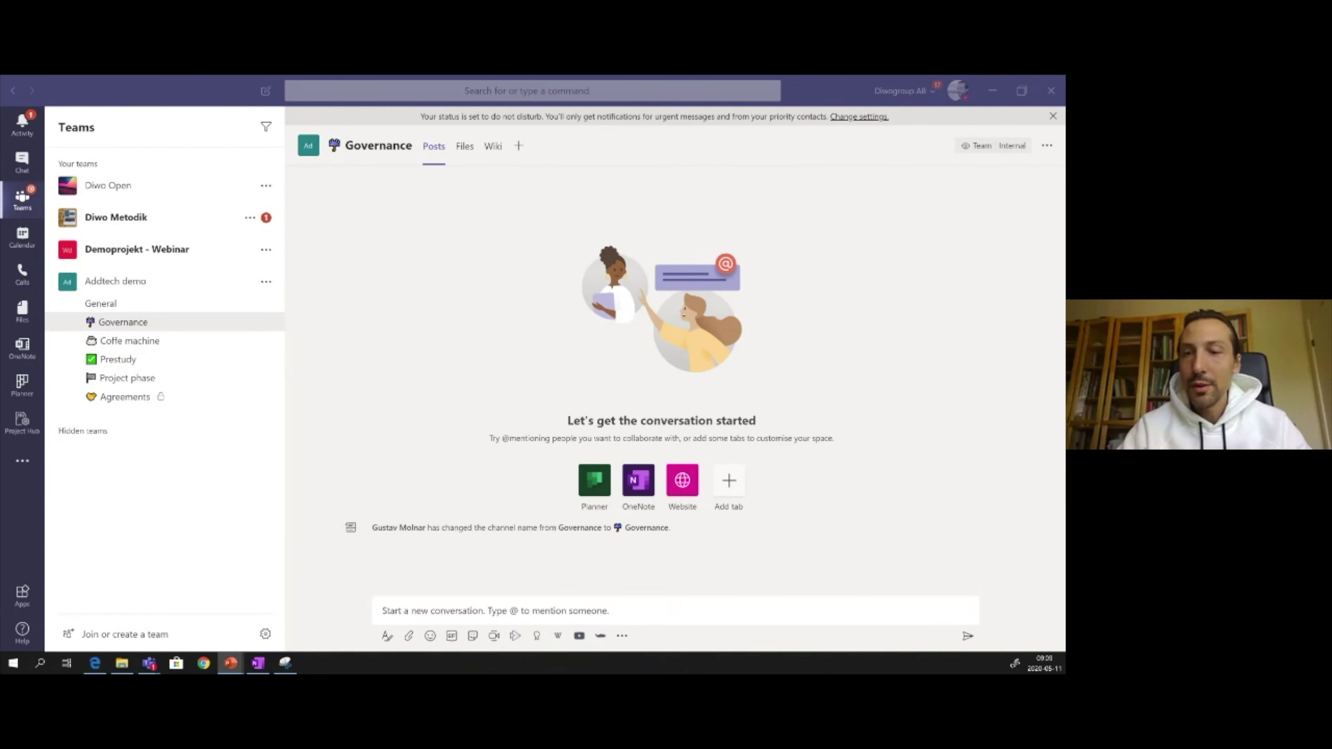
{"action": "key", "text": "shift+F5"}
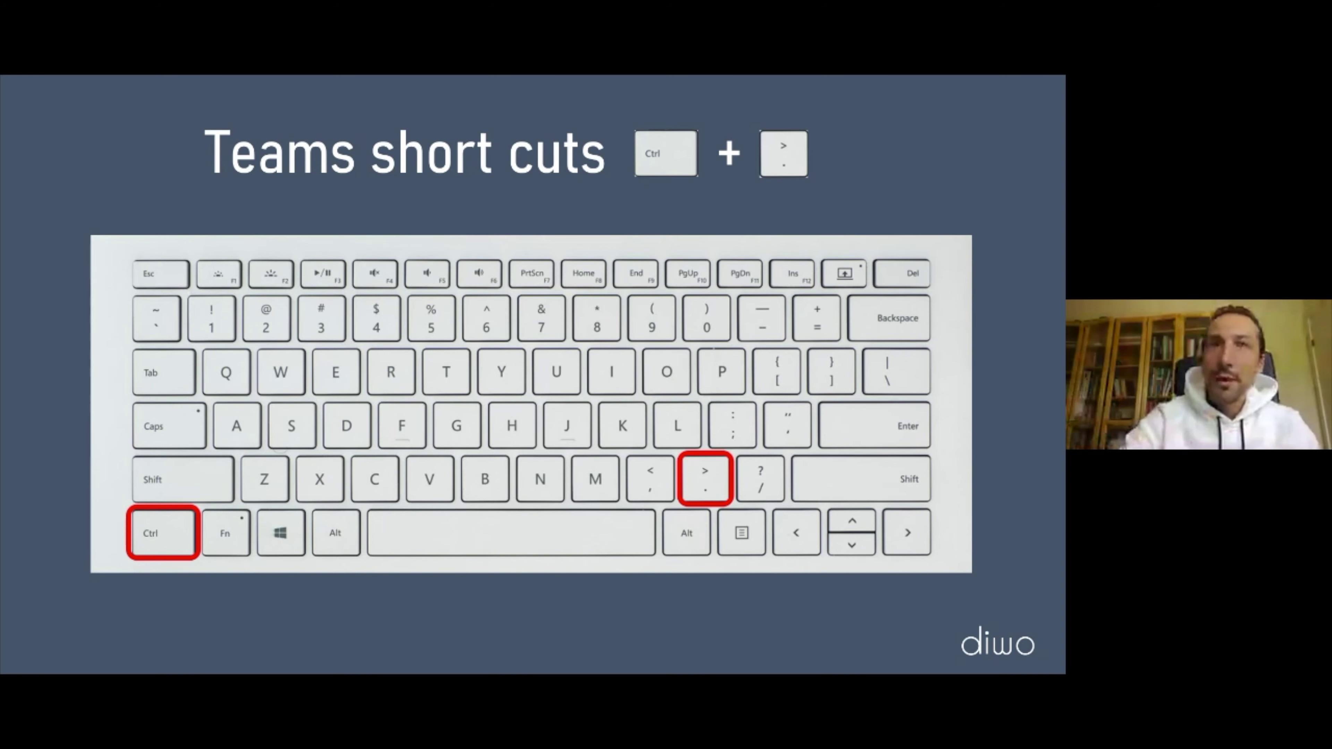
{"action": "key", "text": "Escape"}
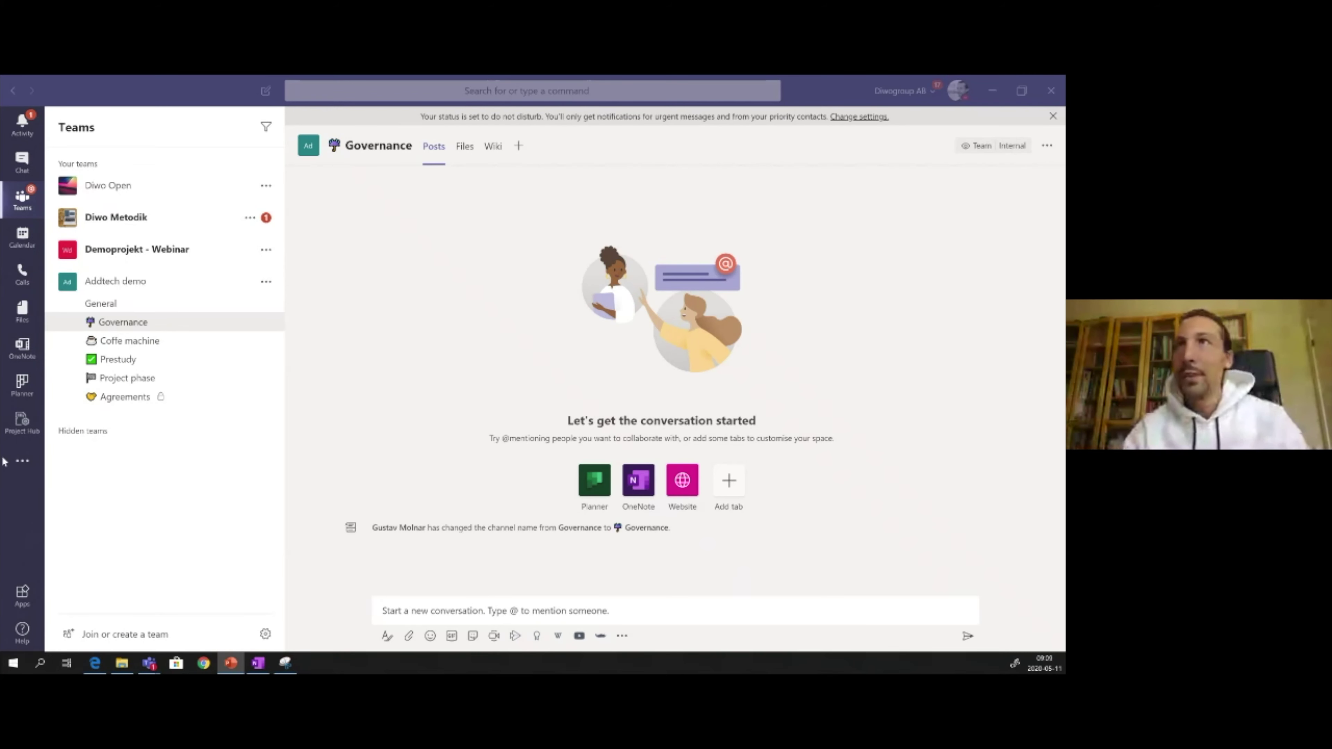
Step: Return to Teams and review the keyboard shortcuts overview from General to Meetings, Calls and Calendar, closing it when done
{"action": "left_click", "coordinate": [438, 420]}
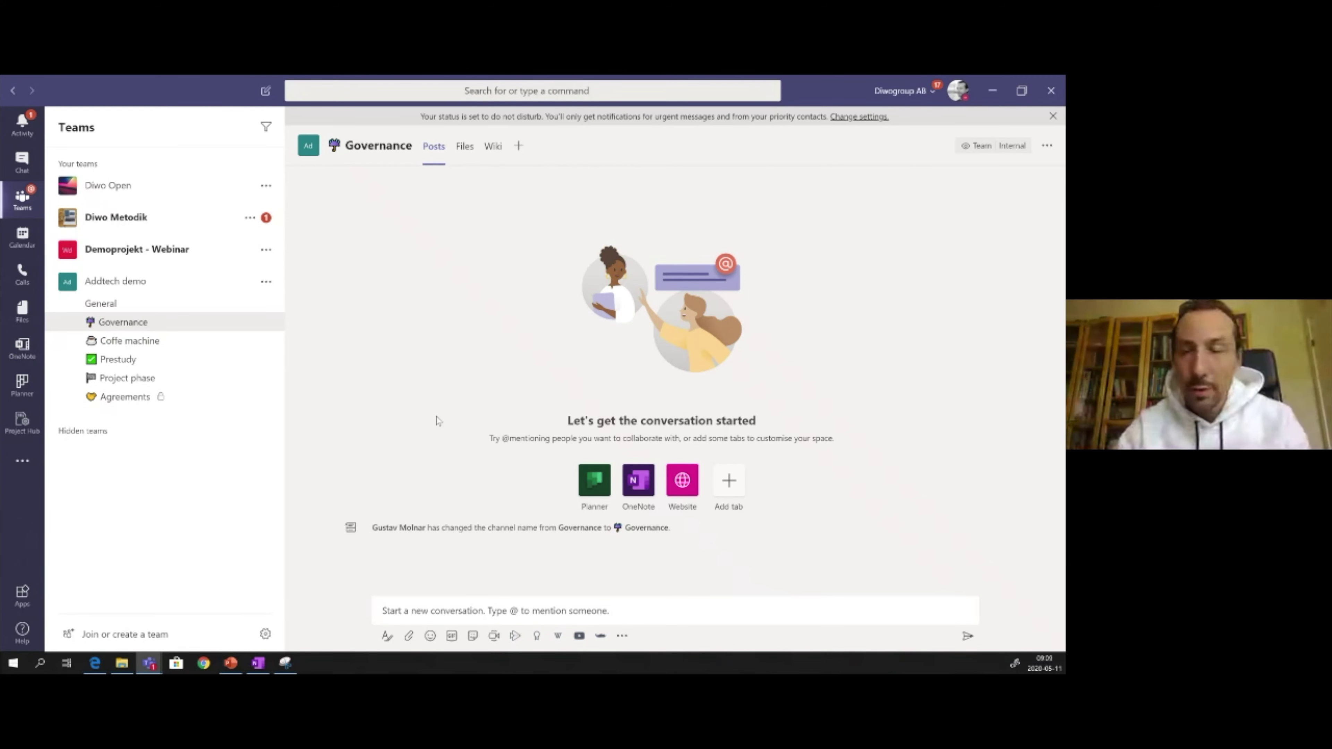
{"action": "key", "text": "ctrl+period"}
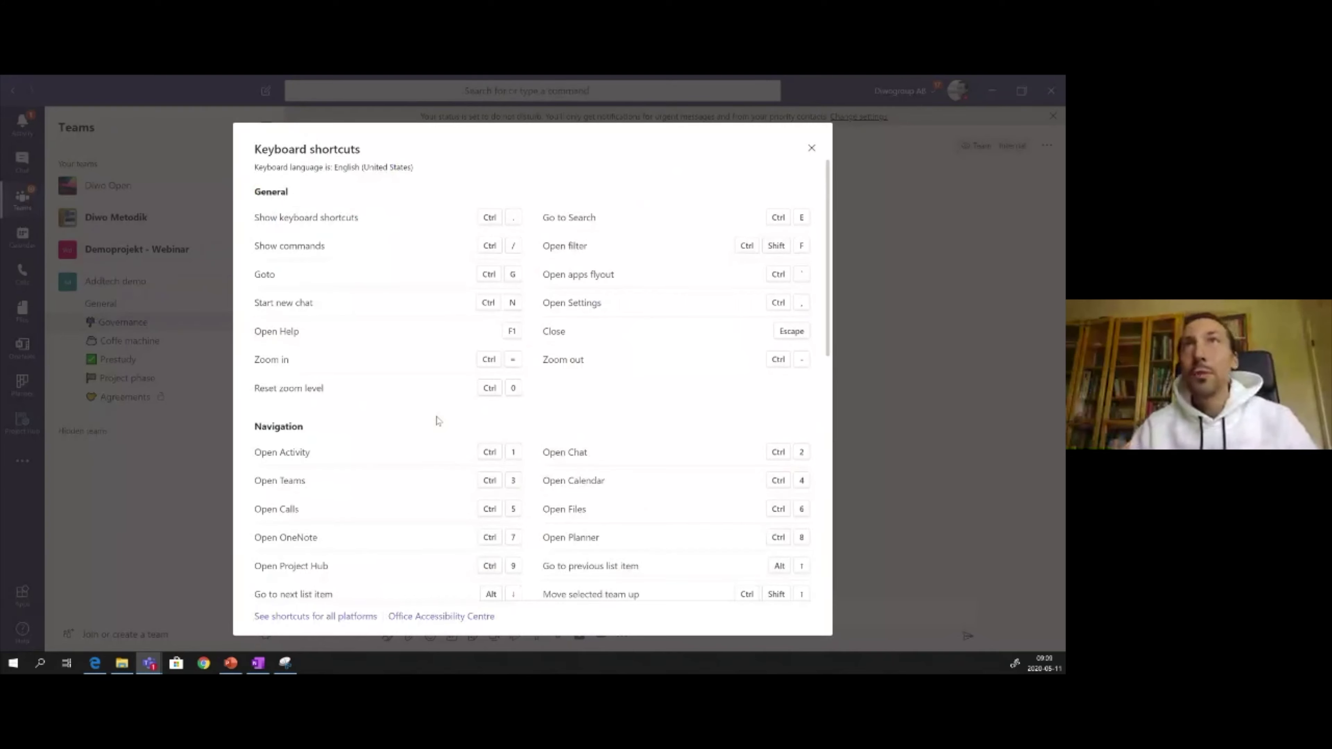
{"action": "scroll", "coordinate": [437, 421], "scroll_direction": "down", "scroll_amount": 5}
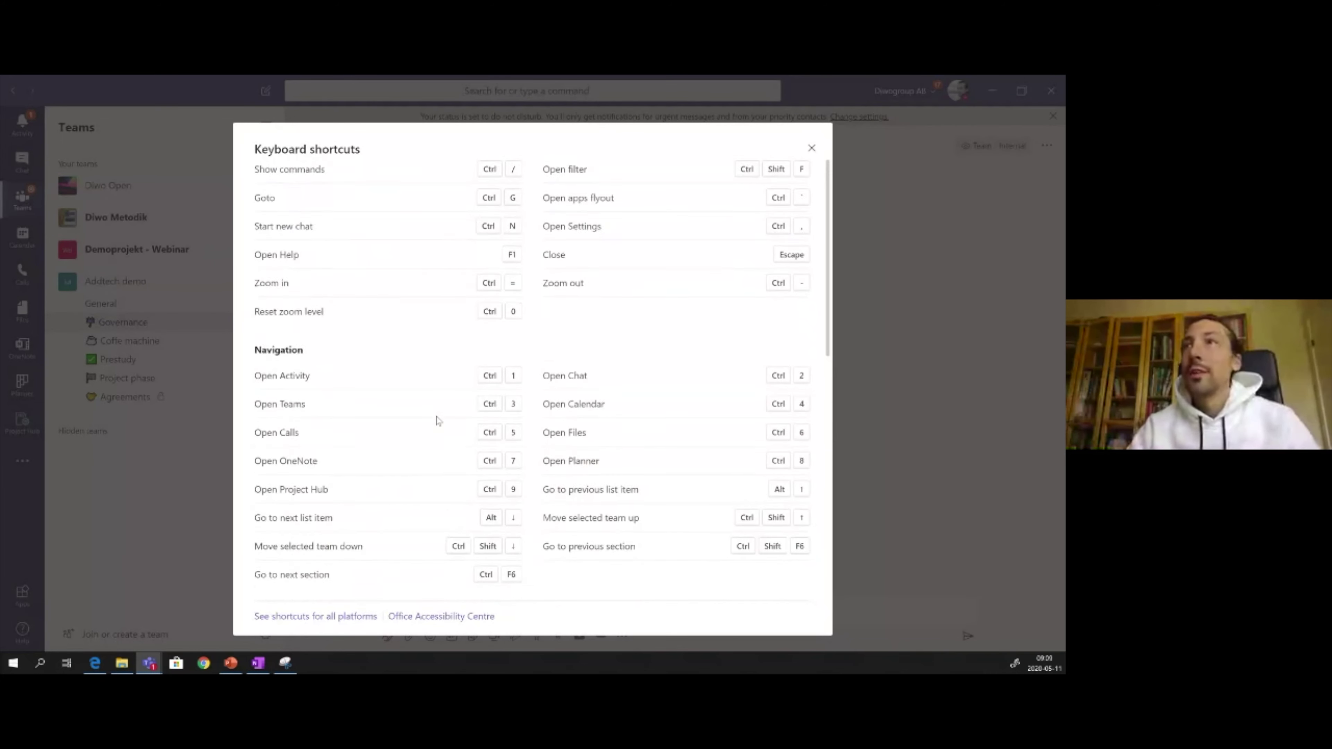
{"action": "scroll", "coordinate": [438, 420], "scroll_direction": "down", "scroll_amount": 5}
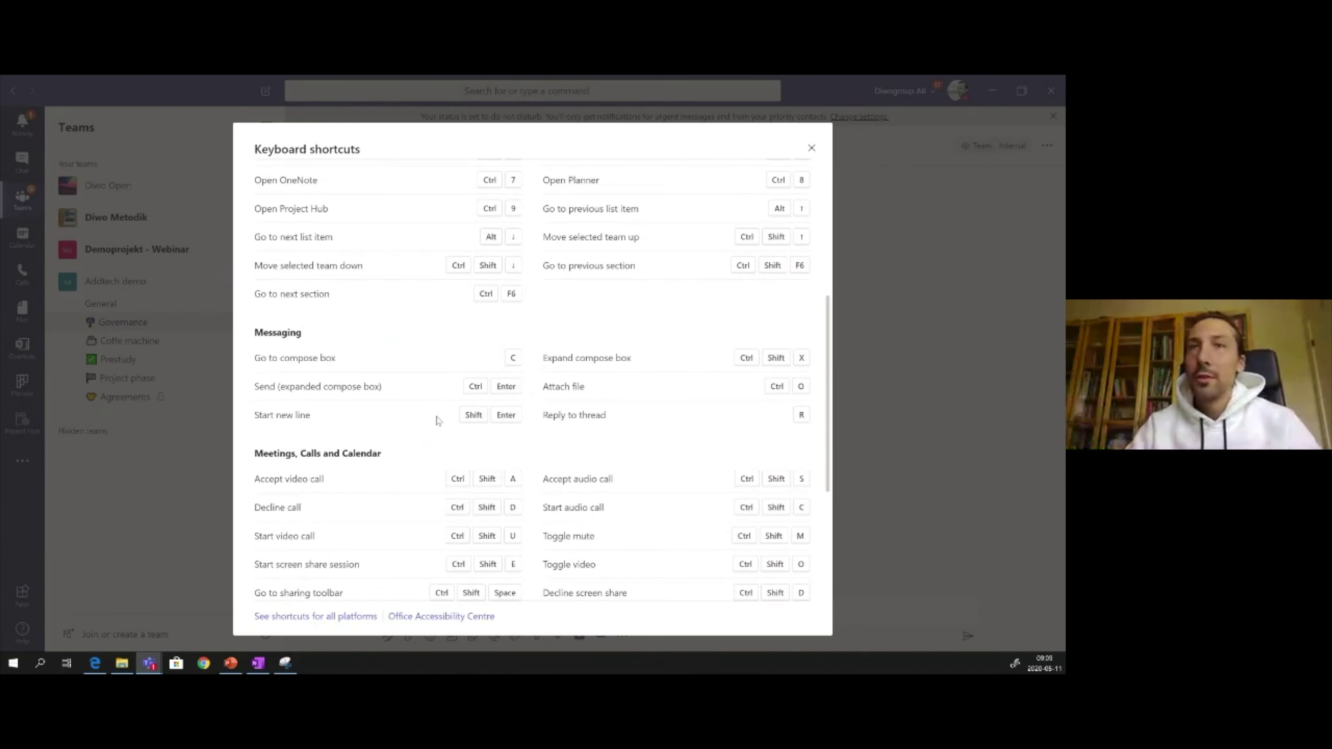
{"action": "scroll", "coordinate": [438, 421], "scroll_direction": "down", "scroll_amount": 2}
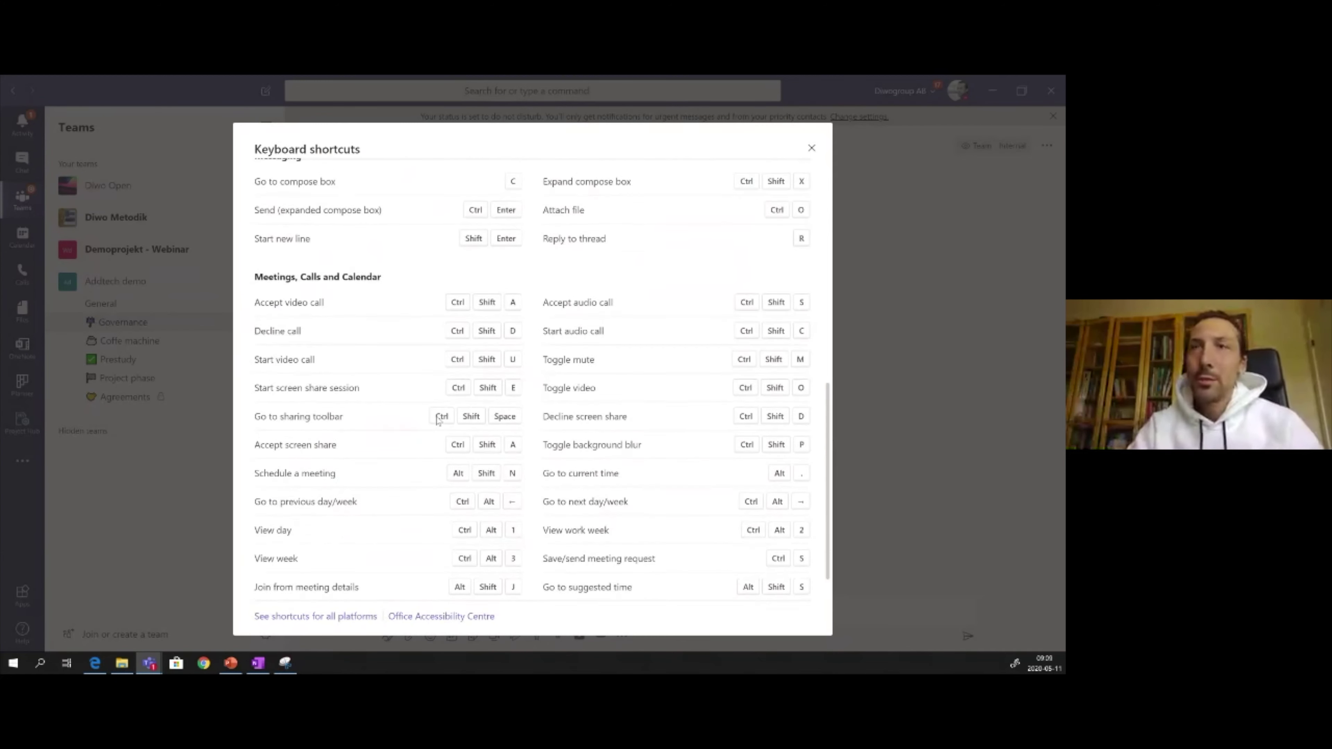
{"action": "scroll", "coordinate": [396, 489], "scroll_direction": "up", "scroll_amount": 6}
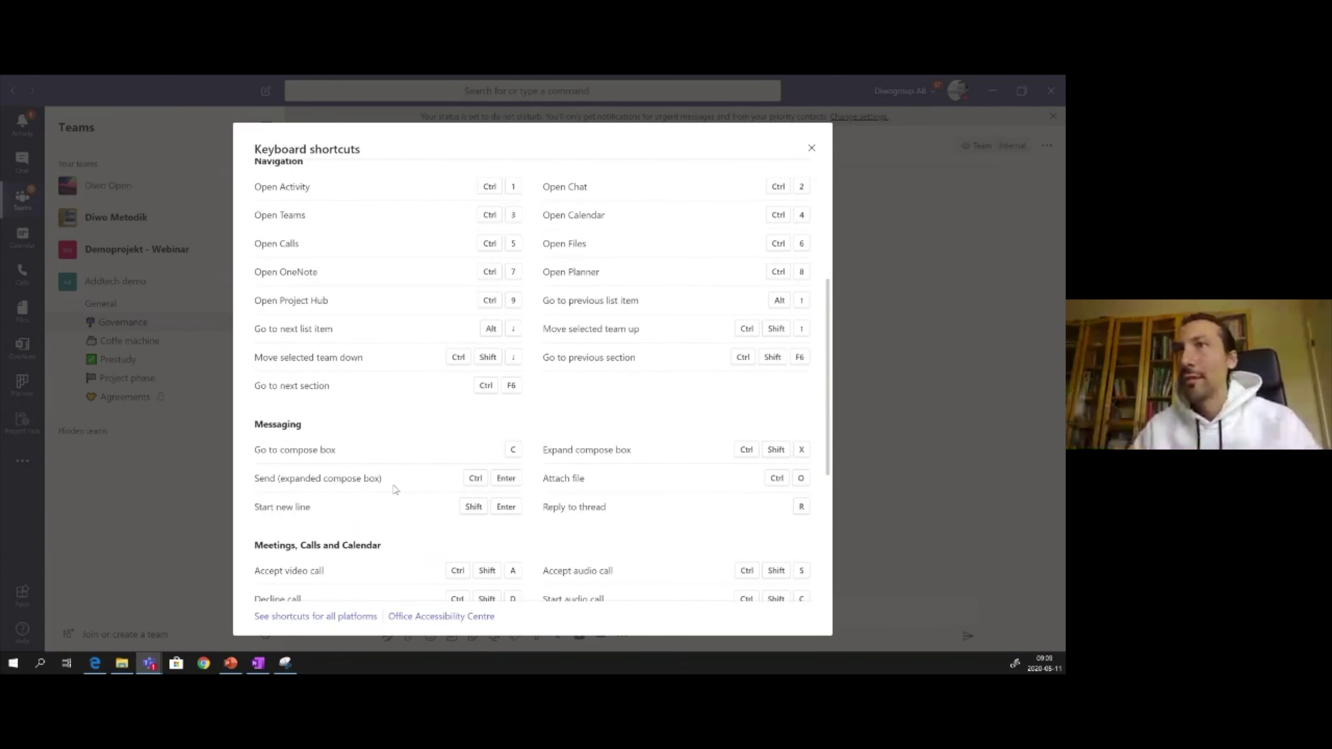
{"action": "scroll", "coordinate": [396, 490], "scroll_direction": "up", "scroll_amount": 6}
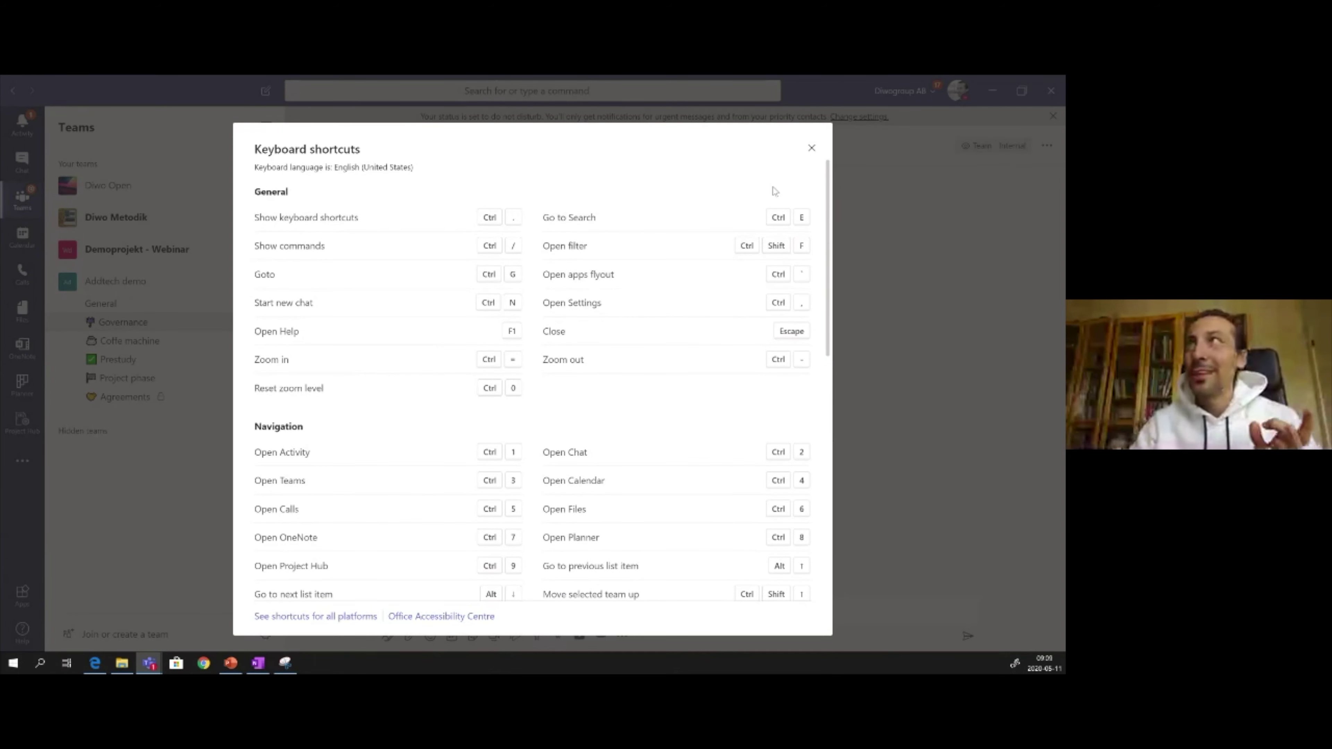
{"action": "left_click", "coordinate": [813, 147]}
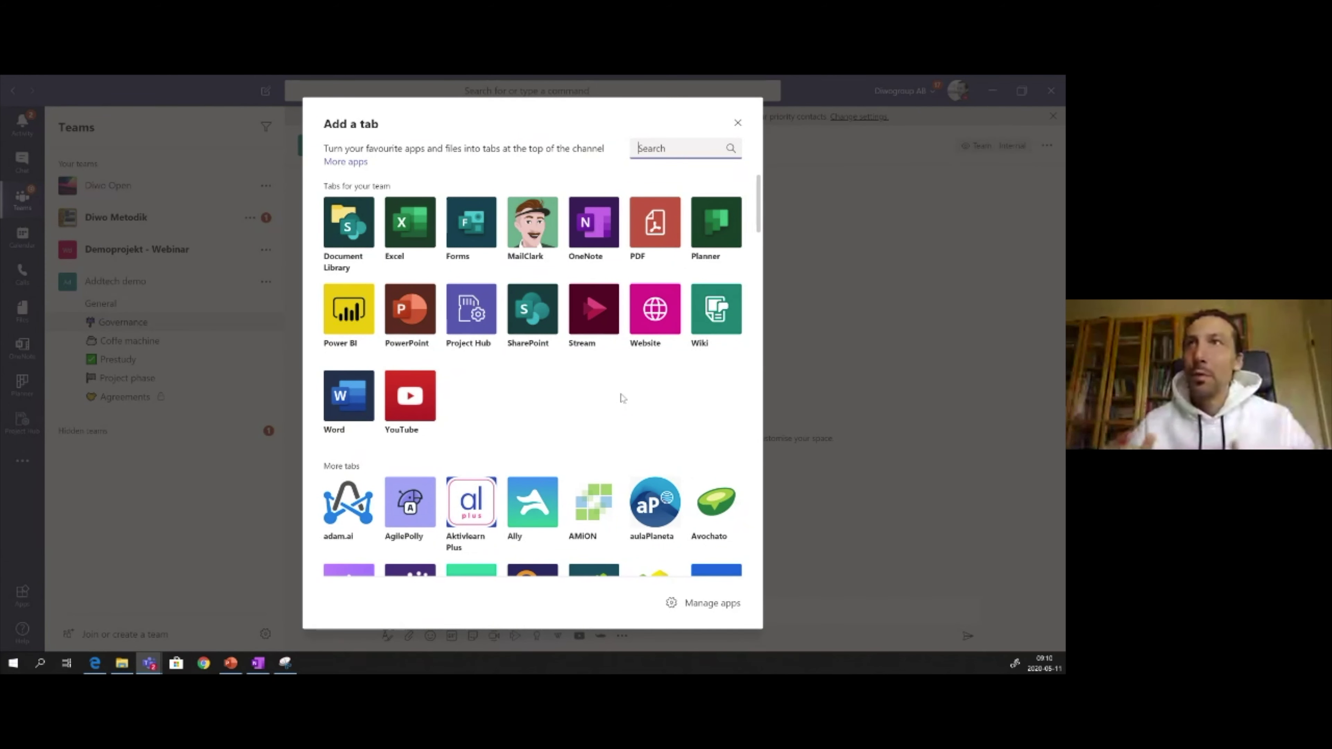
Step: Browse the apps that can be added as tabs to the Governance channel
{"action": "scroll", "coordinate": [623, 398], "scroll_direction": "down", "scroll_amount": 7}
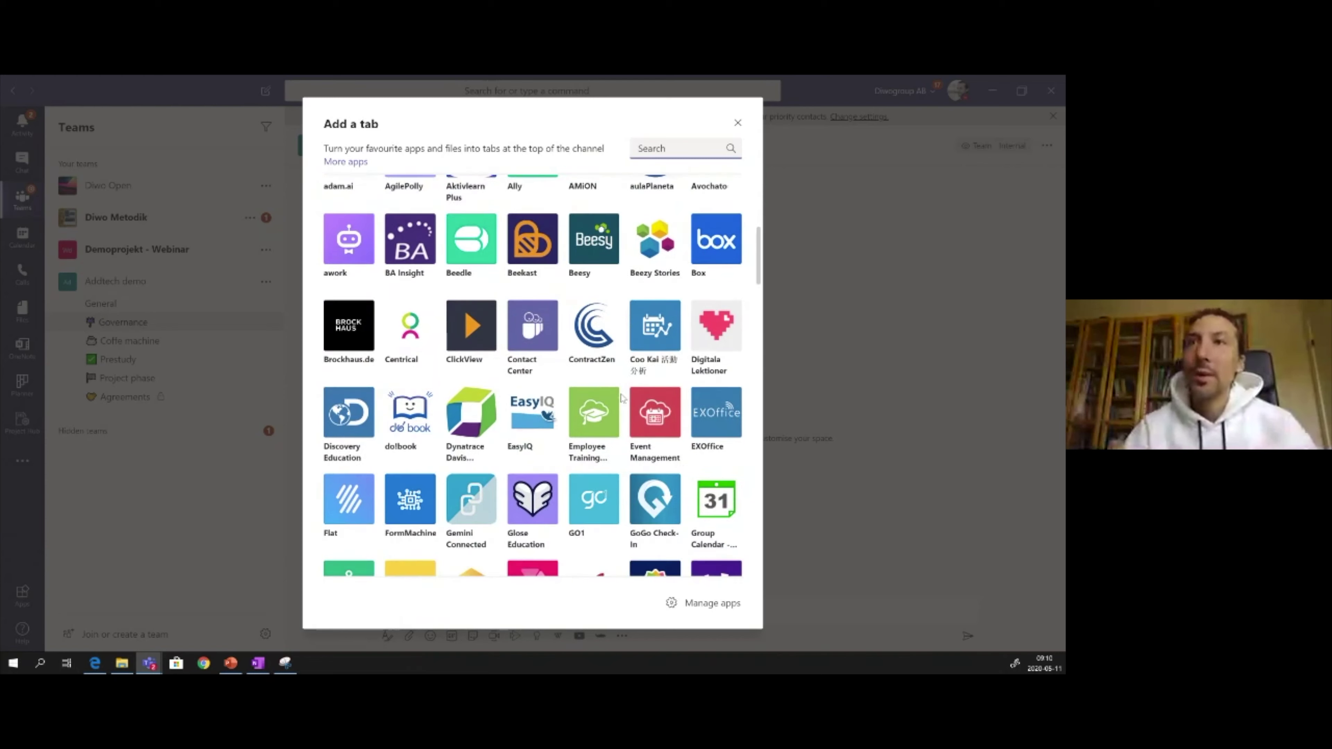
{"action": "scroll", "coordinate": [623, 398], "scroll_direction": "down", "scroll_amount": 5}
{"action": "scroll", "coordinate": [622, 399], "scroll_direction": "up", "scroll_amount": 15}
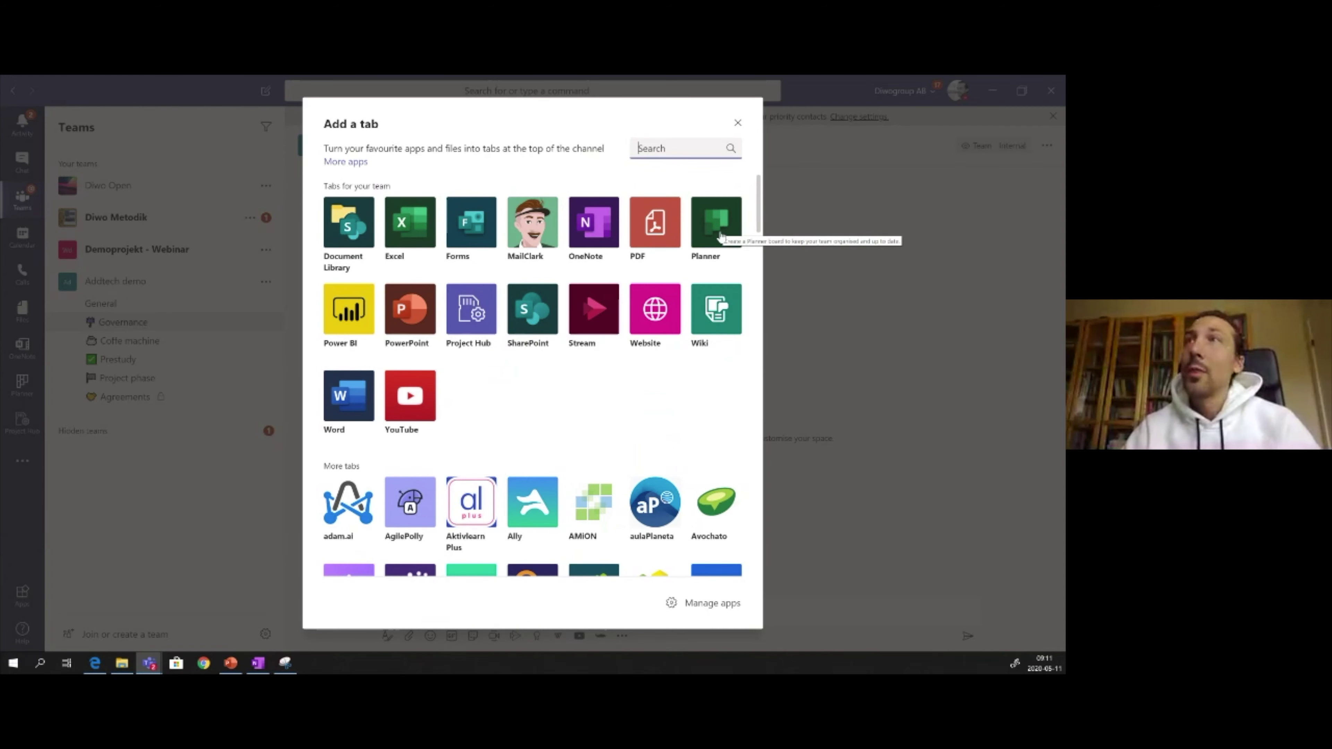
Step: View the Website tab's setup form, return to the app selection, and close it without adding a tab
{"action": "left_click", "coordinate": [659, 314]}
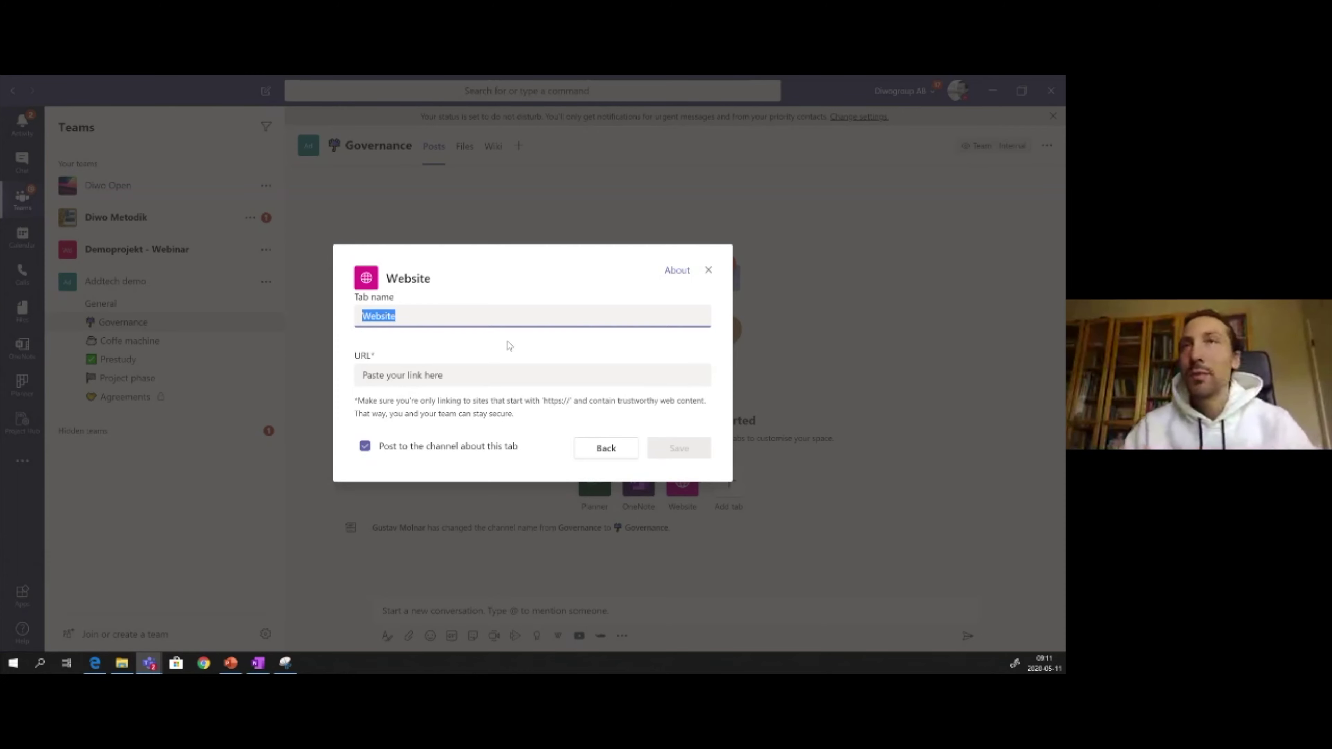
{"action": "left_click", "coordinate": [593, 441]}
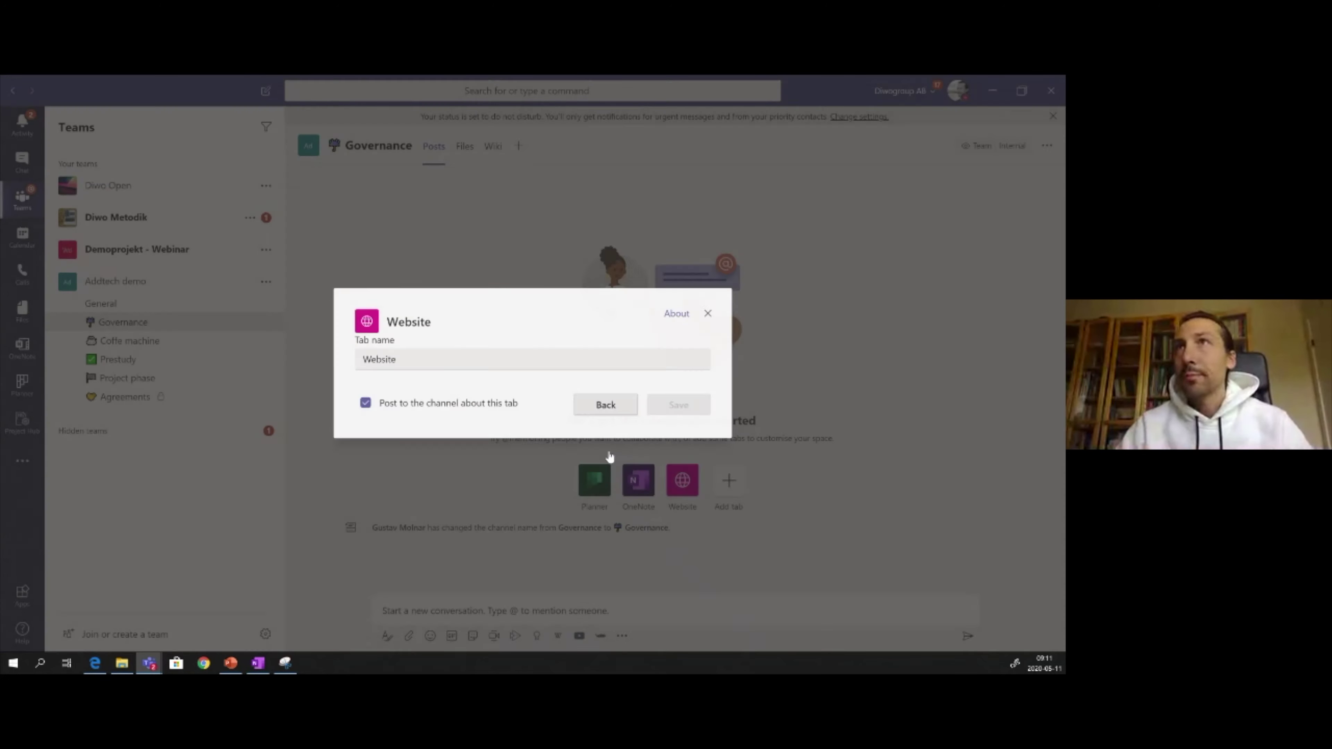
{"action": "left_click", "coordinate": [519, 146]}
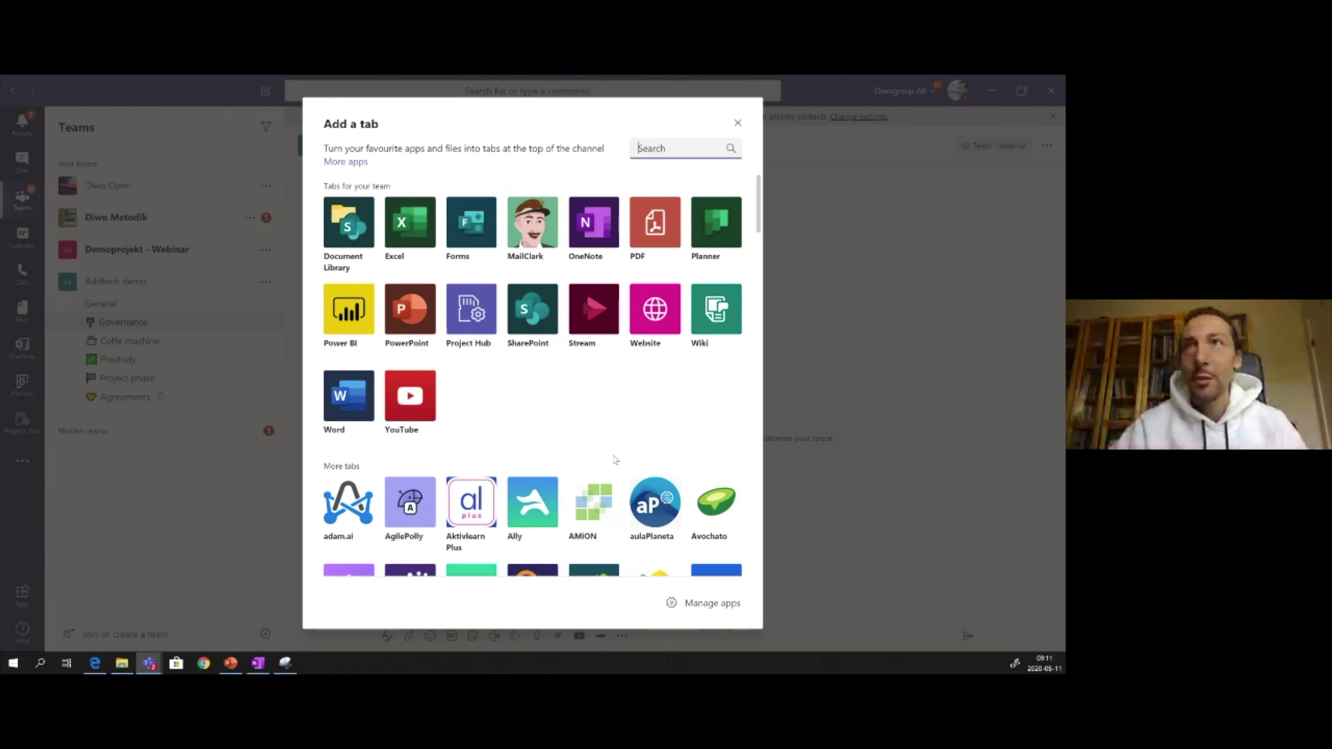
{"action": "left_click", "coordinate": [738, 124]}
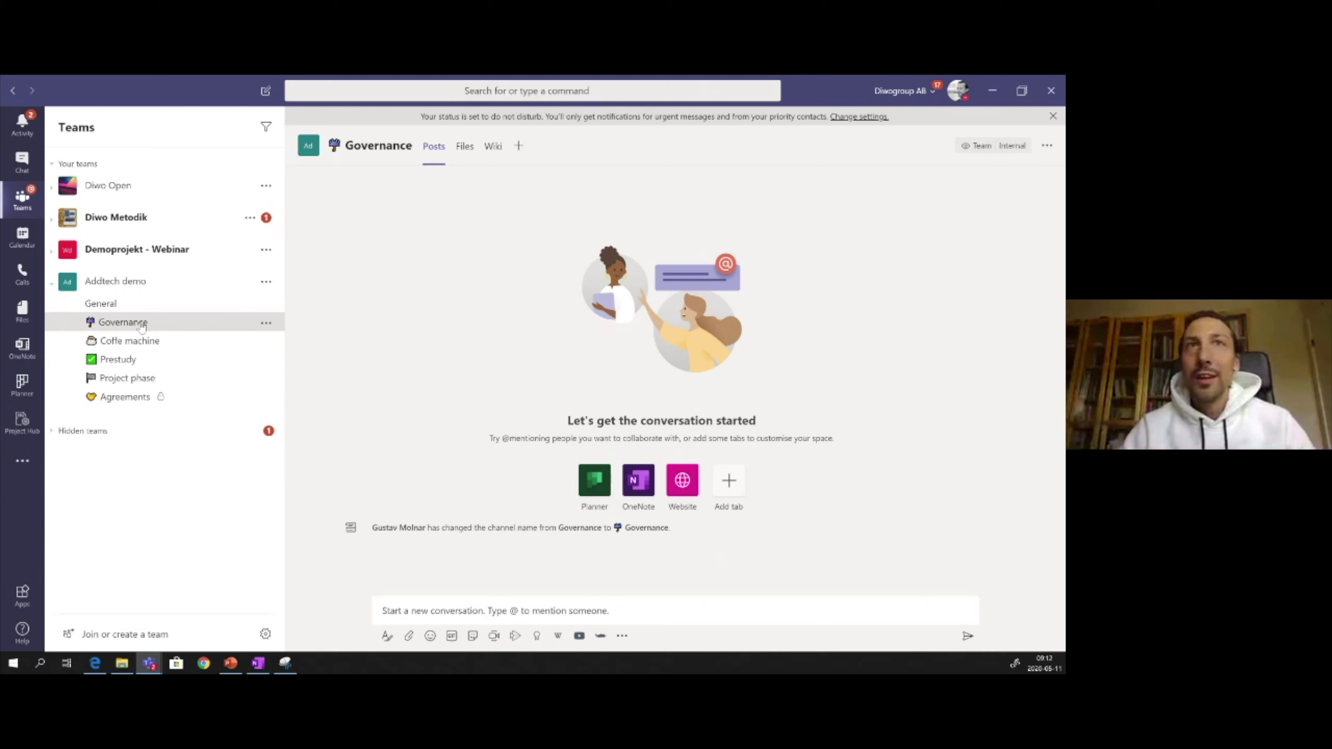
Step: Show the Governance channel's files and open the matching synced Governance folder in File Explorer
{"action": "left_click", "coordinate": [470, 149]}
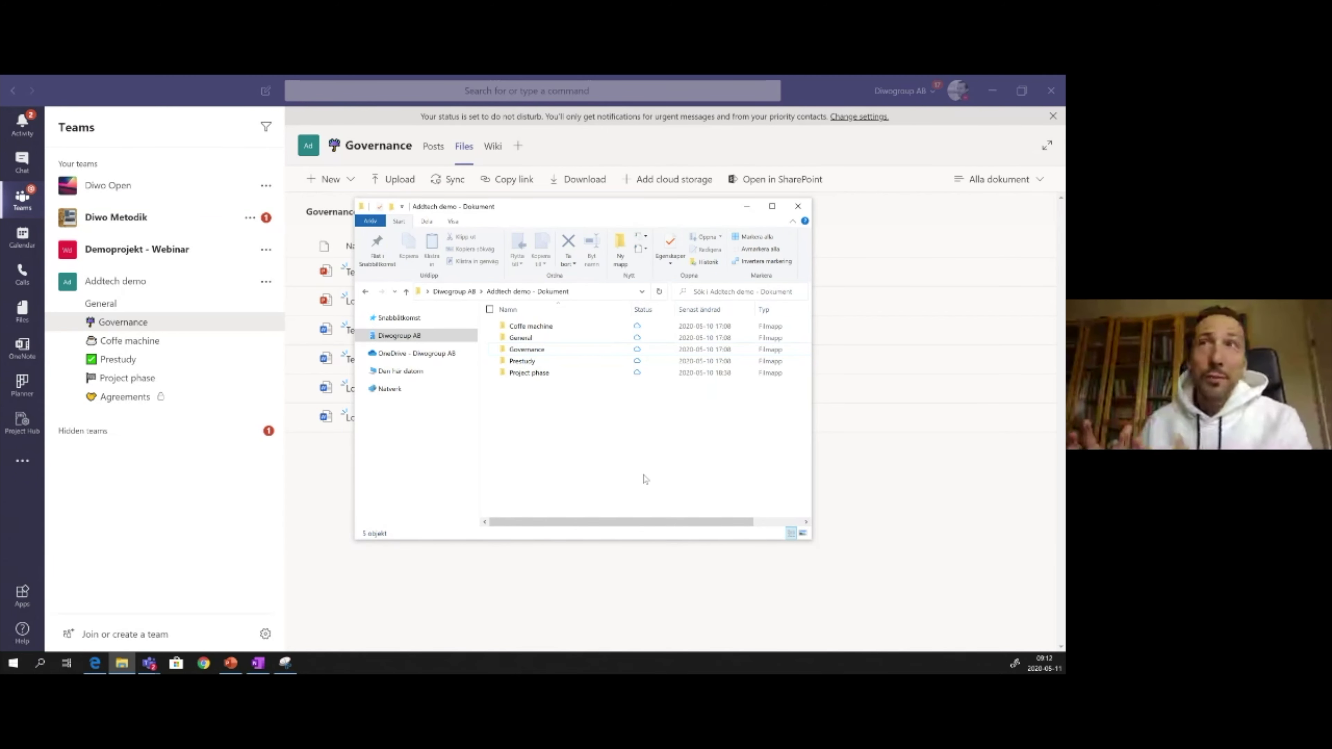
{"action": "left_click_drag", "start_coordinate": [545, 206], "coordinate": [619, 193]}
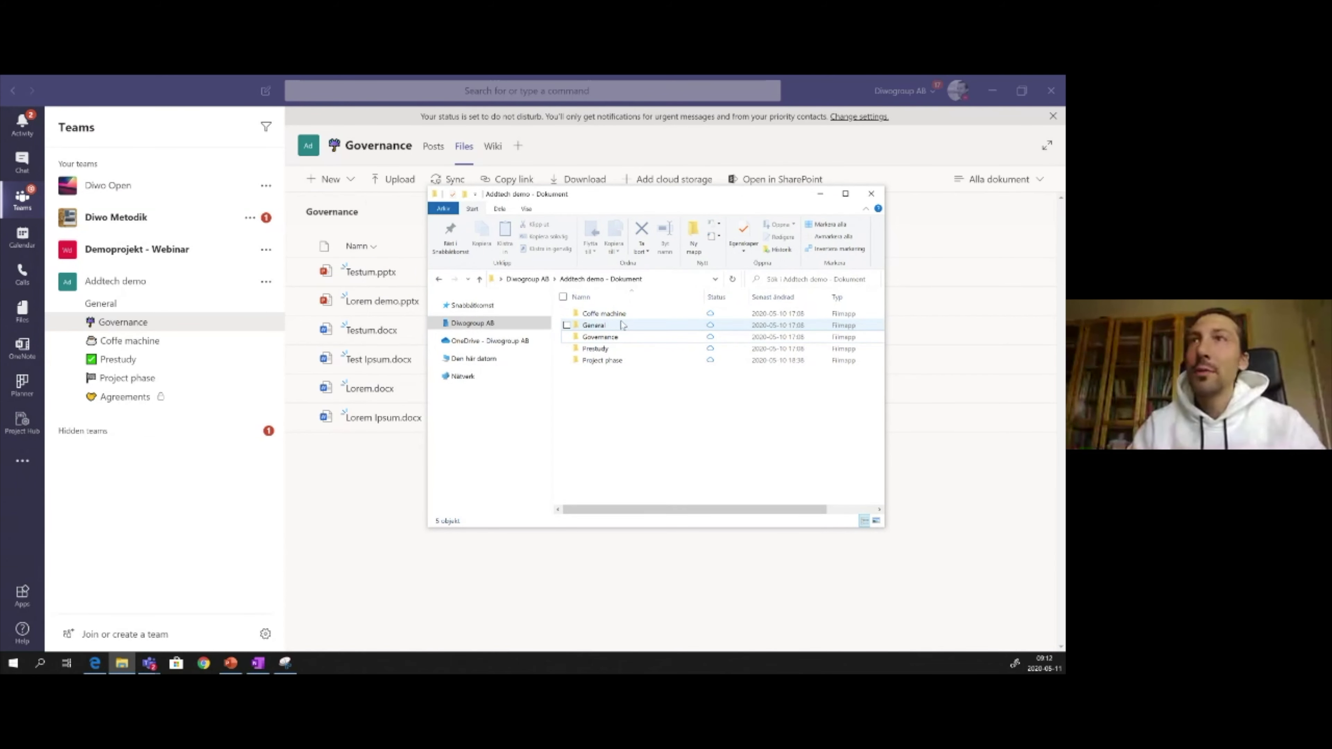
{"action": "double_click", "coordinate": [616, 338]}
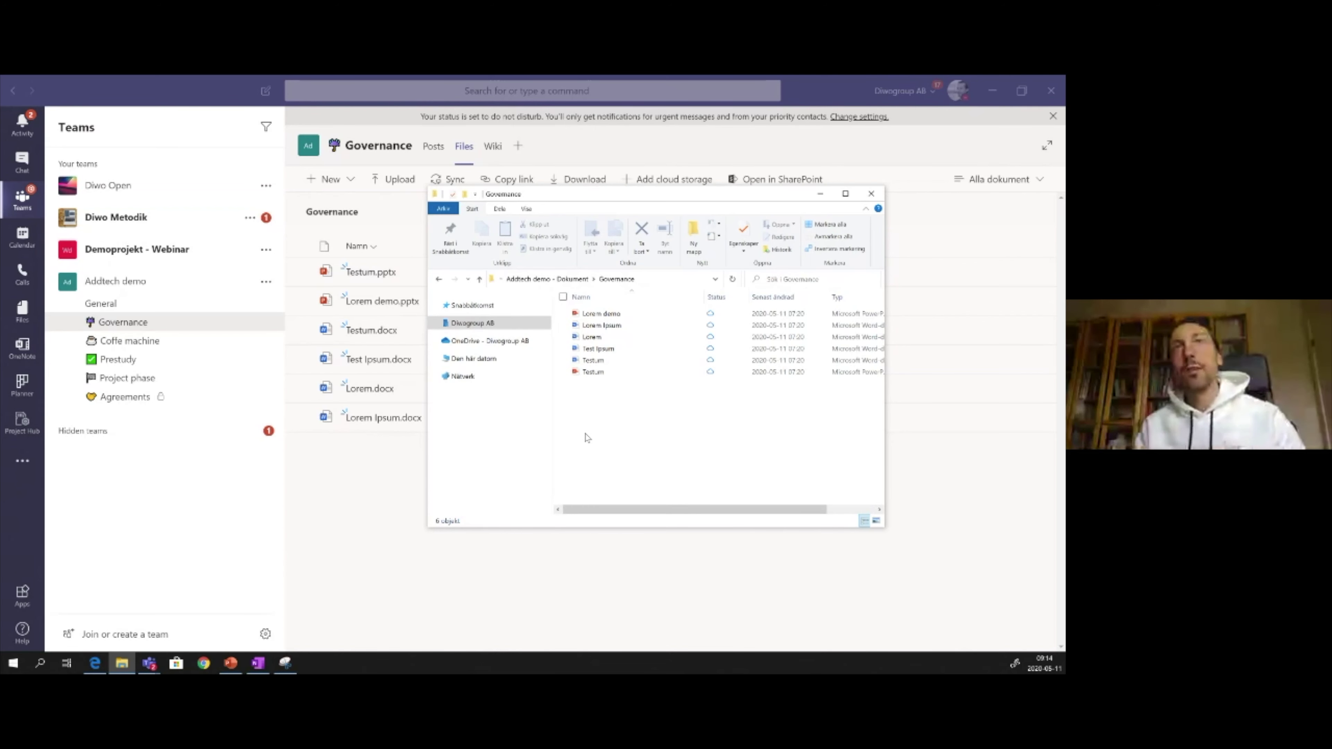
Step: Return to Teams, open the General channel's files, and view the available new file types without creating one
{"action": "left_click", "coordinate": [139, 305]}
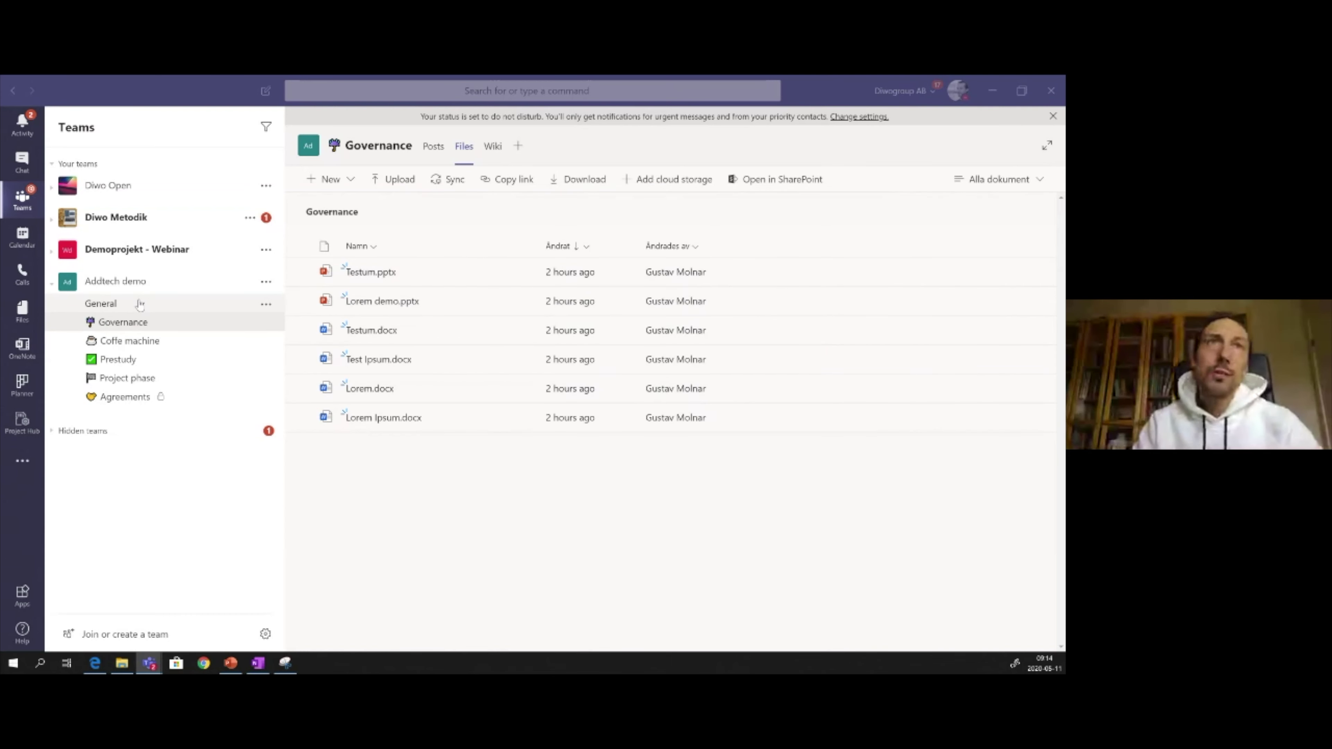
{"action": "left_click", "coordinate": [140, 305]}
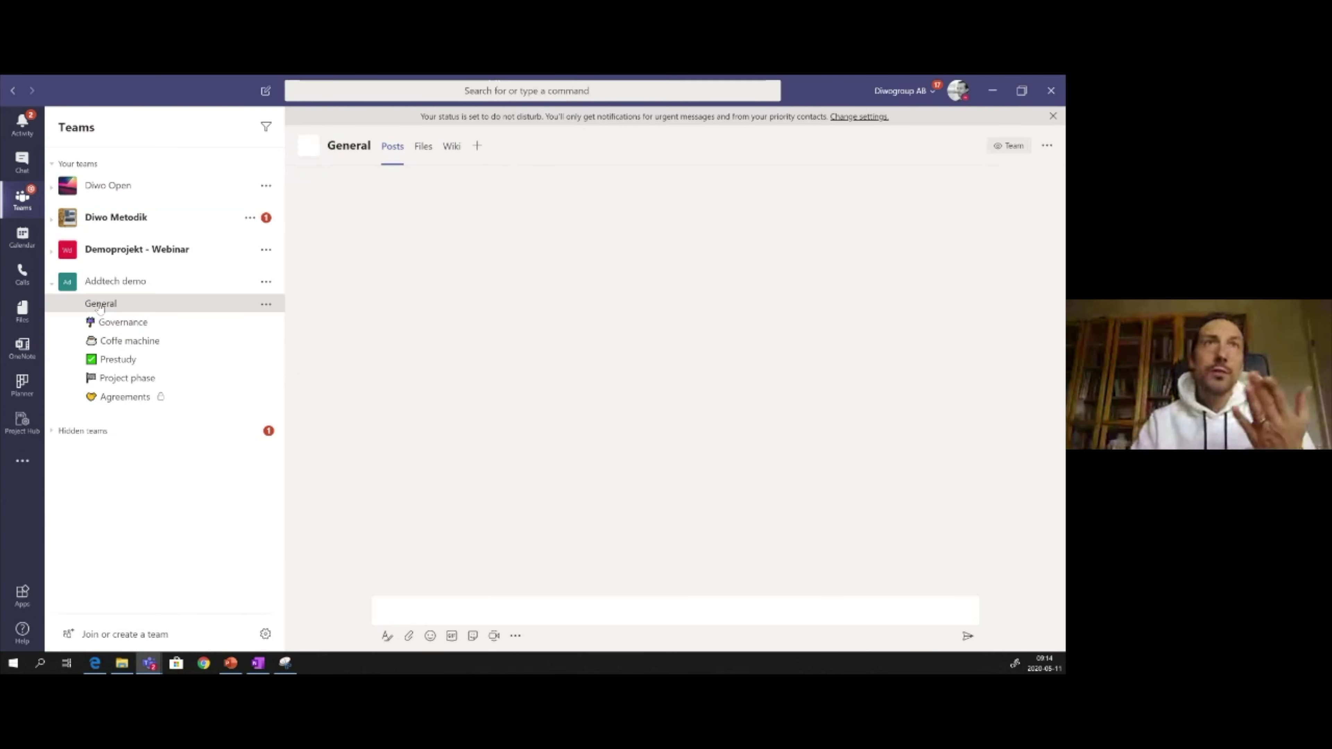
{"action": "left_click", "coordinate": [422, 146]}
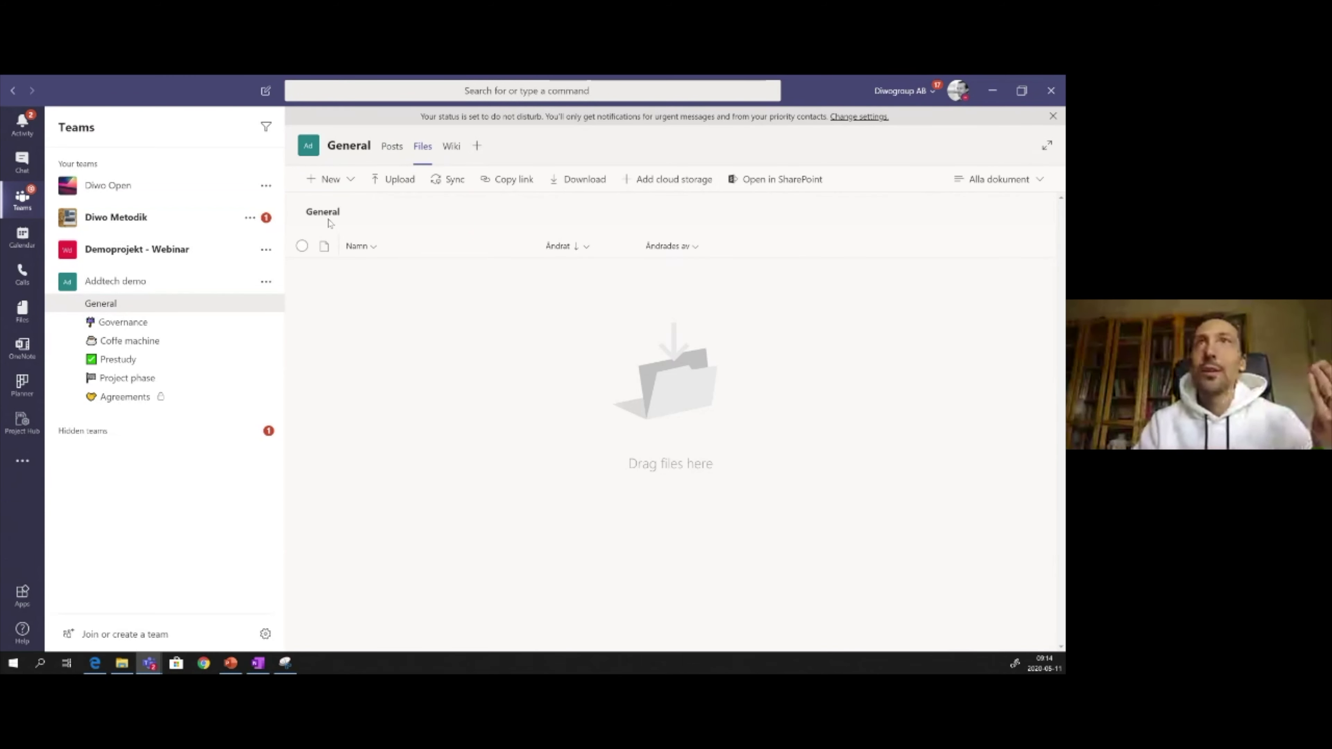
{"action": "left_click", "coordinate": [348, 181]}
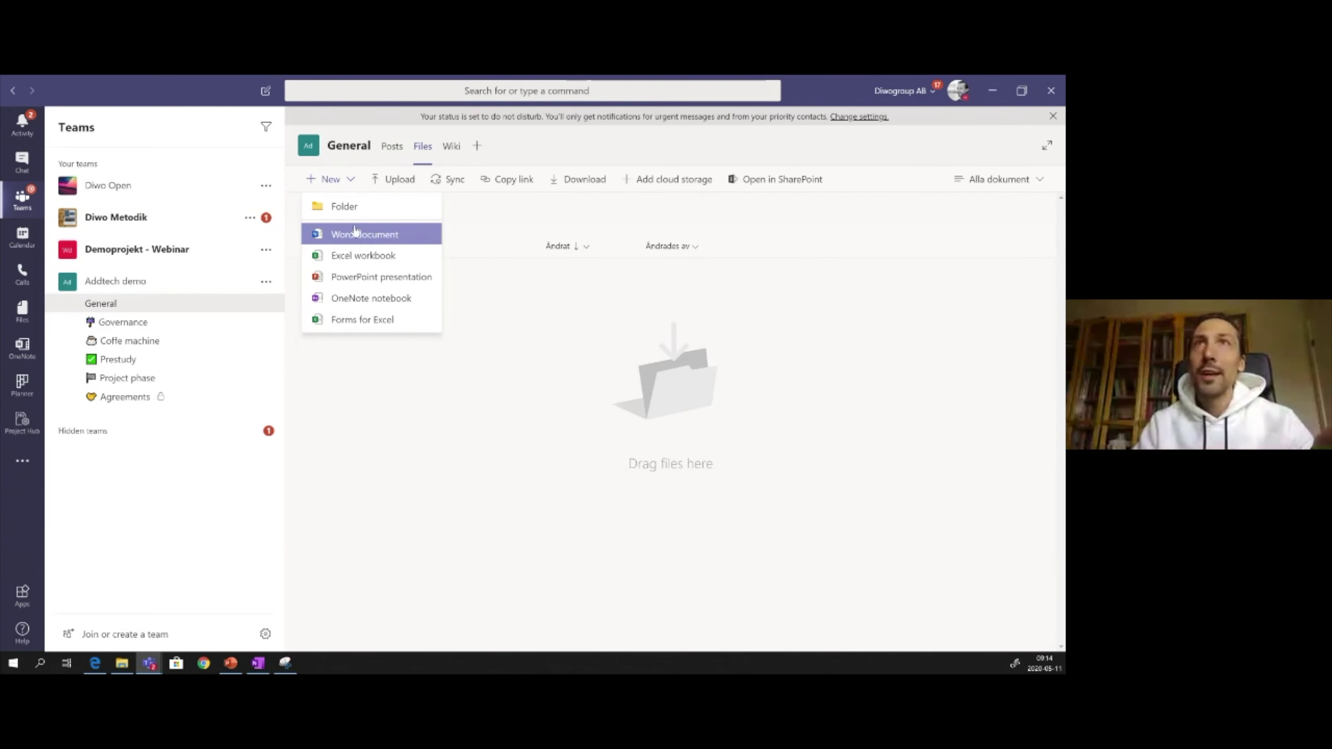
{"action": "left_click", "coordinate": [424, 443]}
Step: Revisit the Governance channel, open the Coffe machine channel's posts, and play the animated image of the man in a bathrobe
{"action": "left_click", "coordinate": [112, 324]}
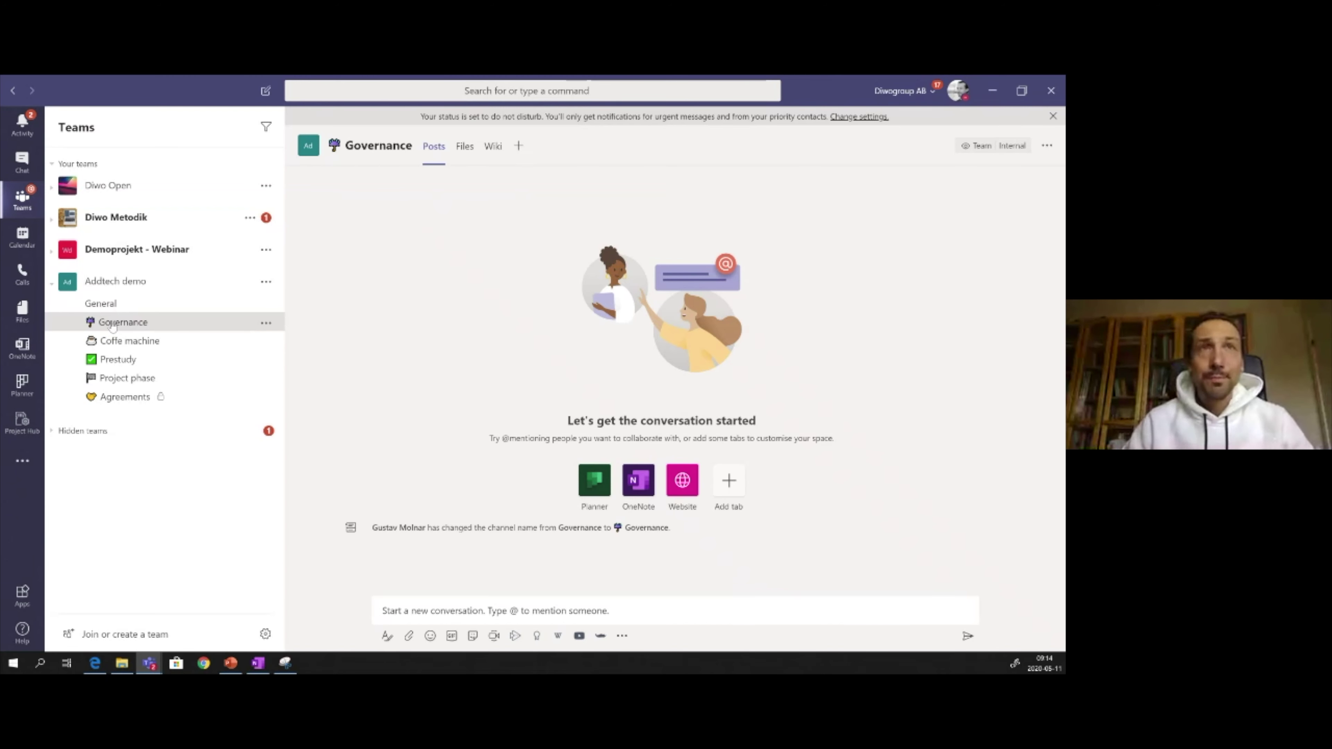
{"action": "left_click", "coordinate": [152, 342]}
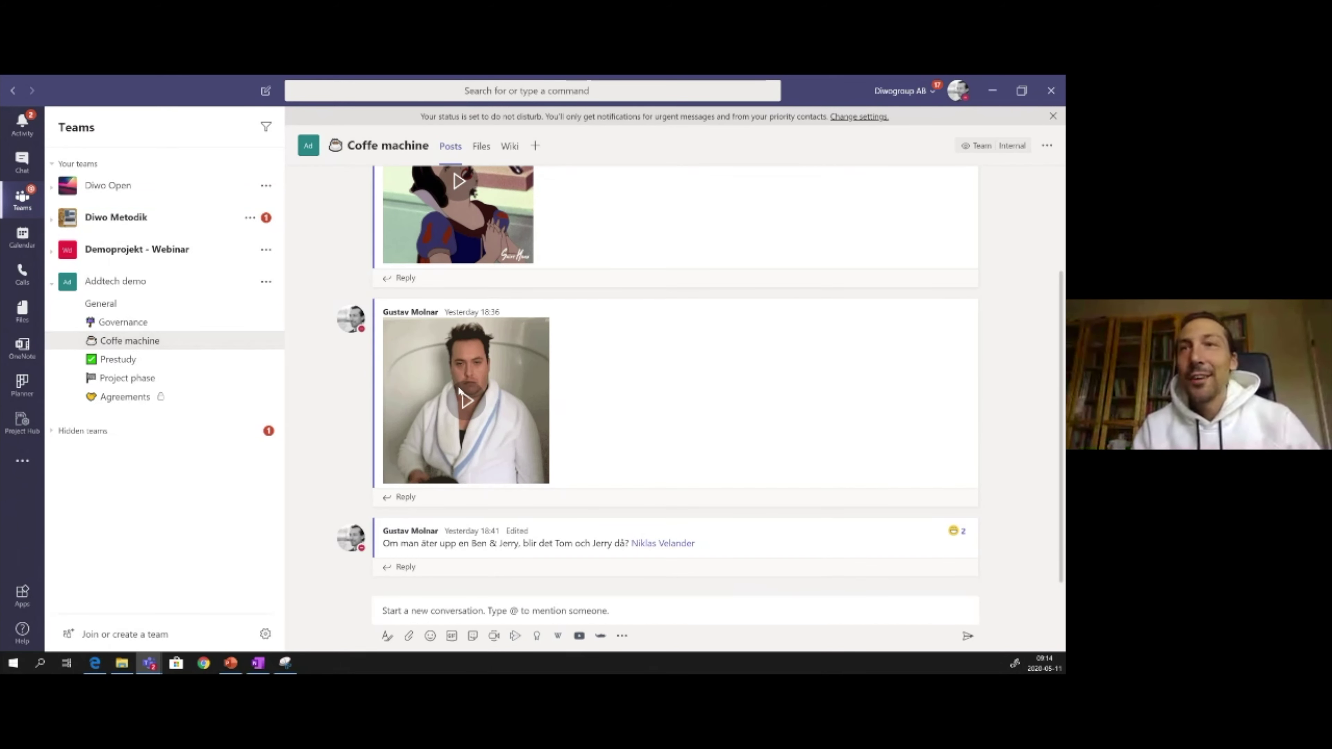
{"action": "left_click", "coordinate": [469, 390]}
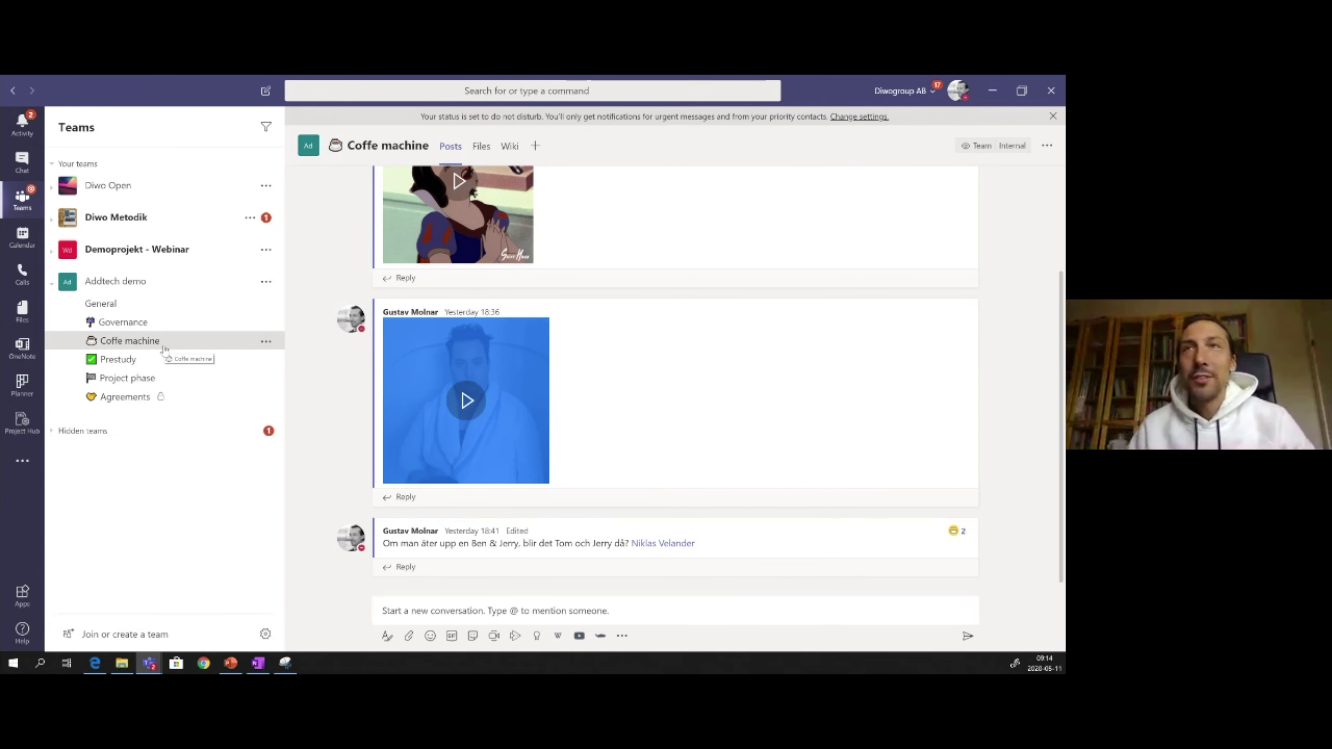
{"action": "left_click", "coordinate": [467, 400]}
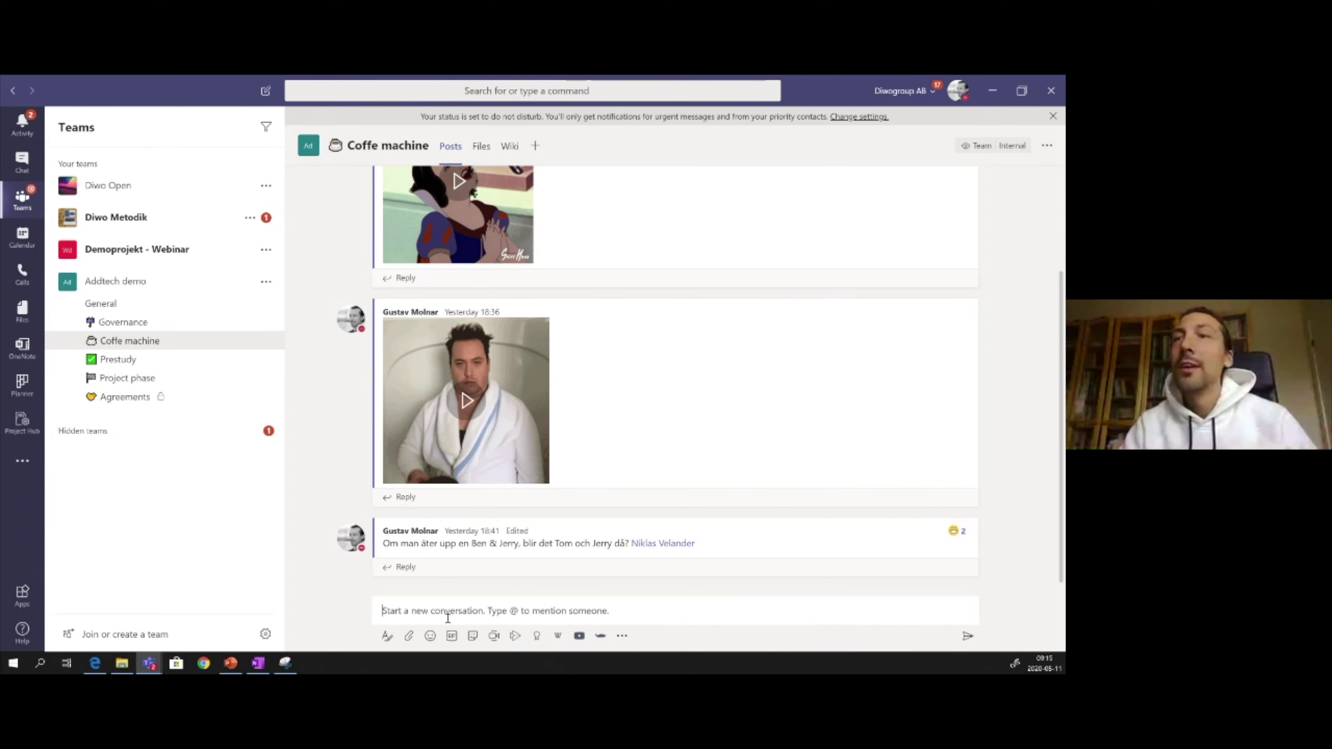
Step: Preview a Meet now meeting in the Coffe machine channel, close it without starting, and open the latest post's additional actions
{"action": "left_click", "coordinate": [495, 636]}
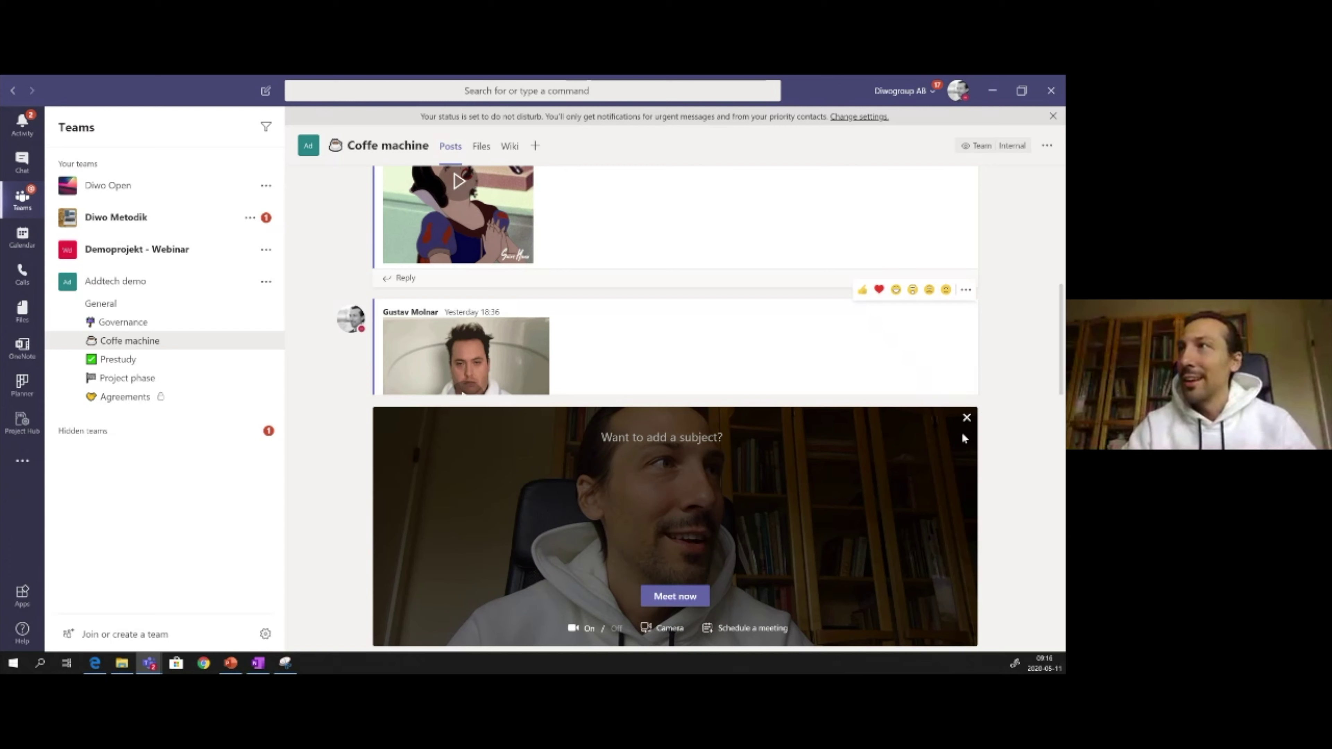
{"action": "left_click", "coordinate": [966, 418]}
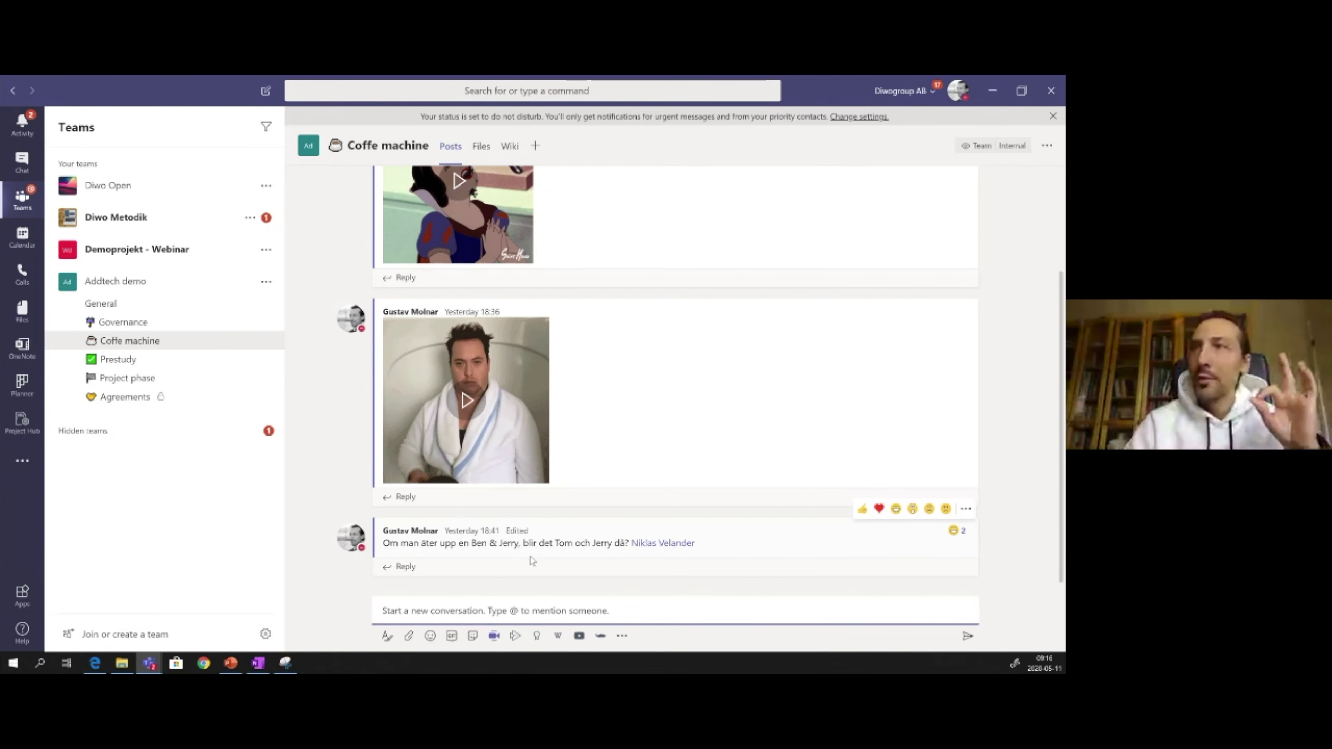
{"action": "left_click", "coordinate": [966, 509]}
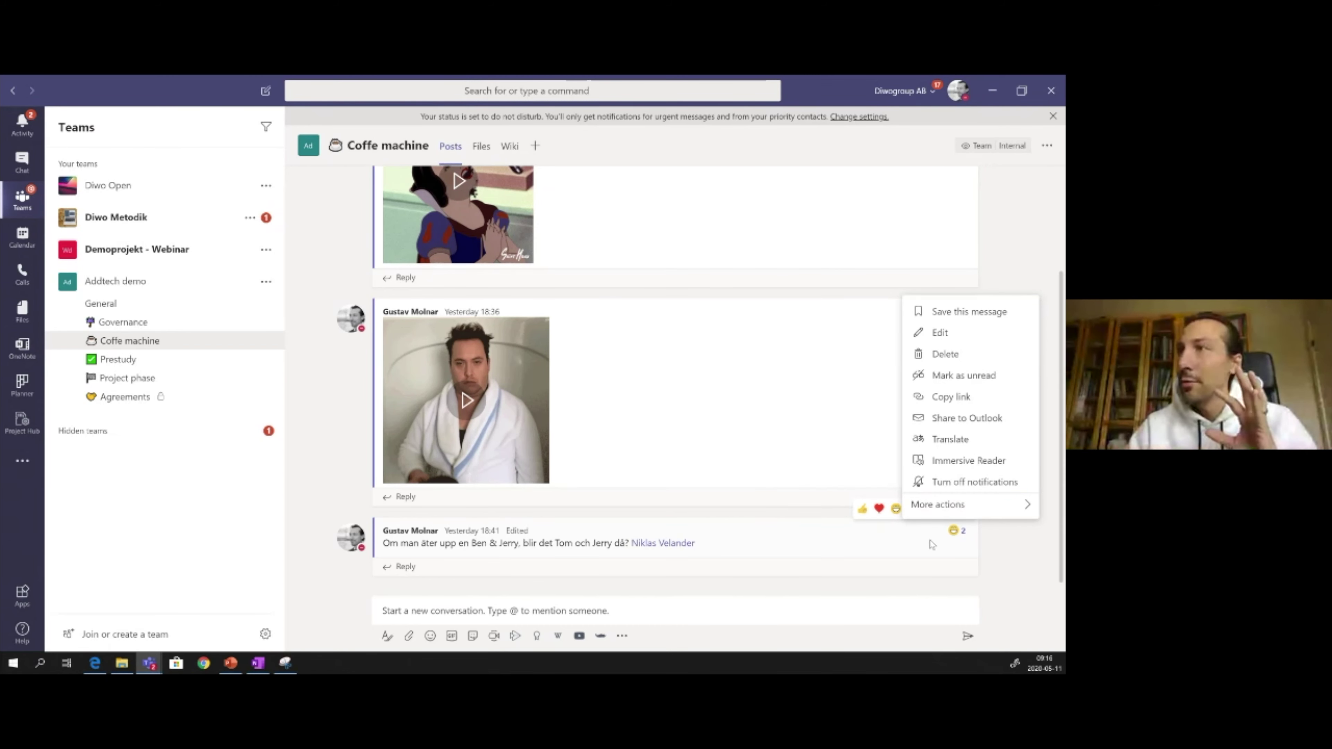
Step: Translate the latest post in the Coffe machine channel and switch it back to the original message
{"action": "left_click", "coordinate": [984, 543]}
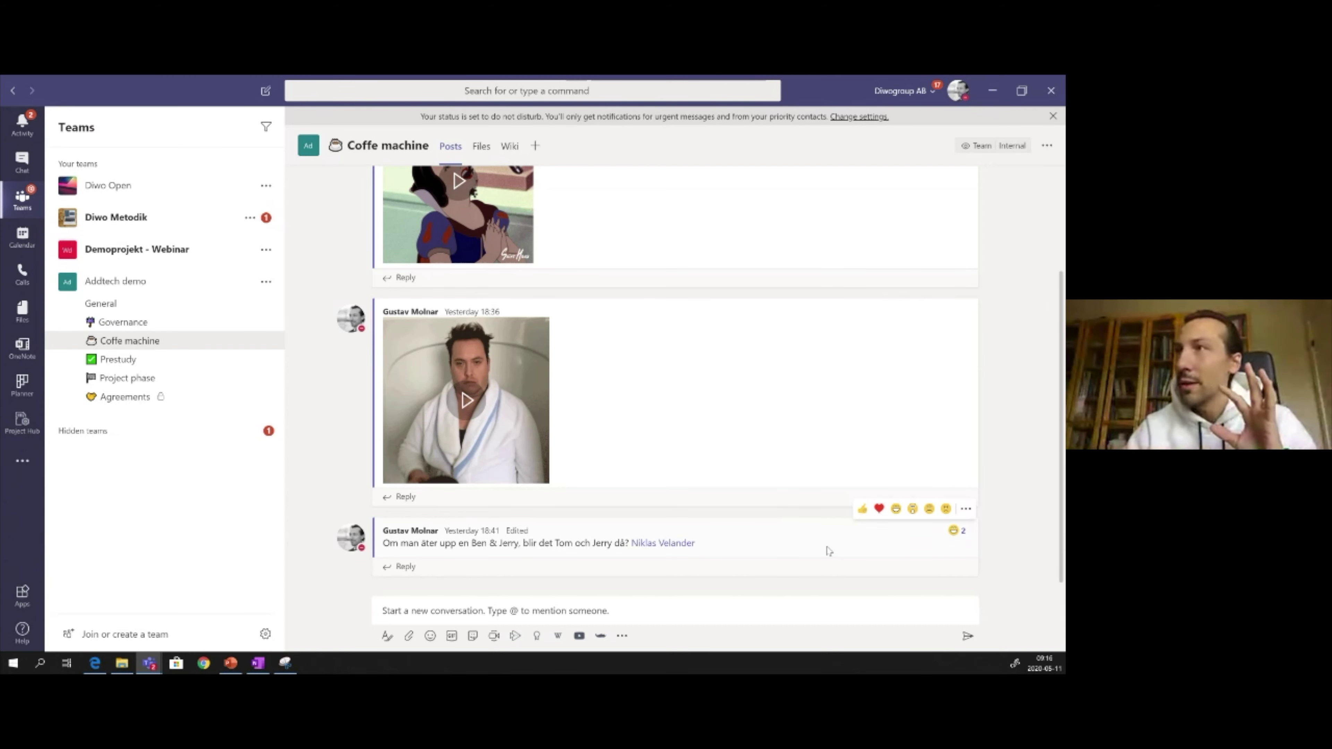
{"action": "left_click", "coordinate": [966, 509]}
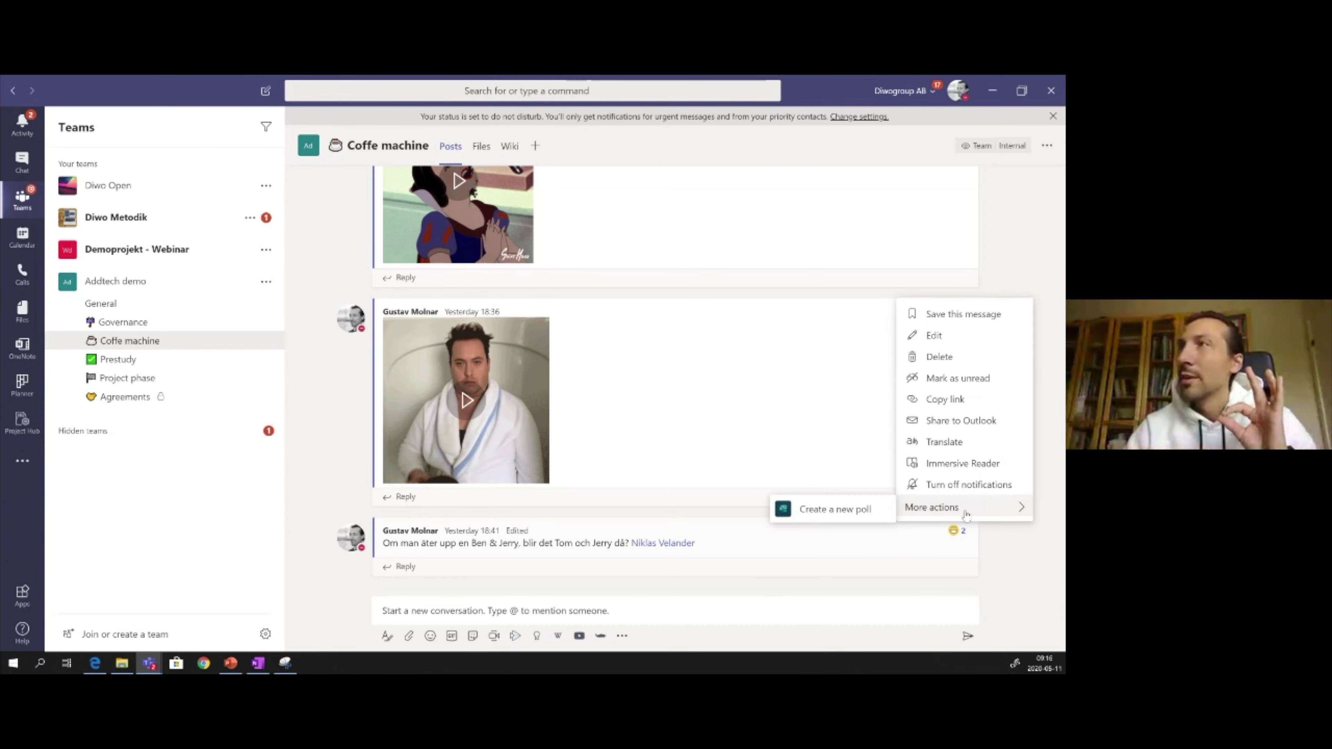
{"action": "left_click", "coordinate": [950, 447]}
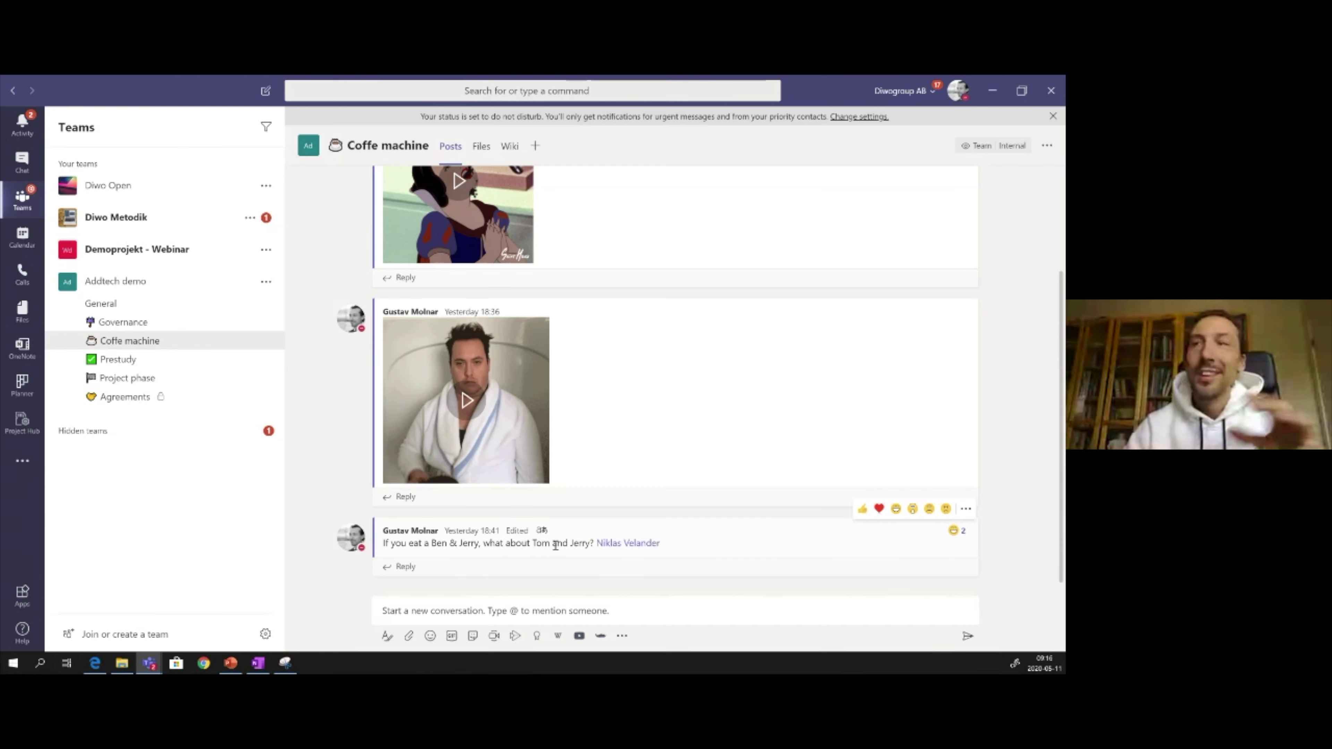
{"action": "left_click", "coordinate": [966, 509]}
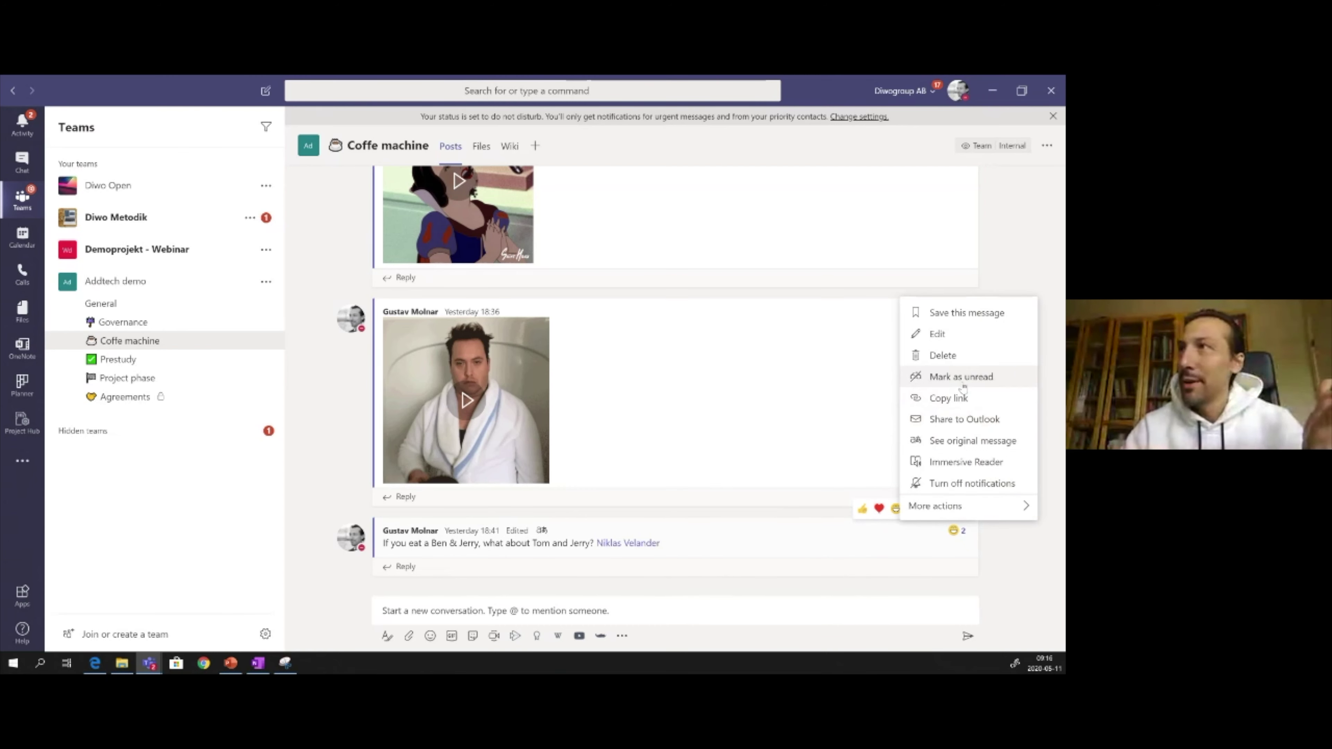
{"action": "left_click", "coordinate": [967, 442]}
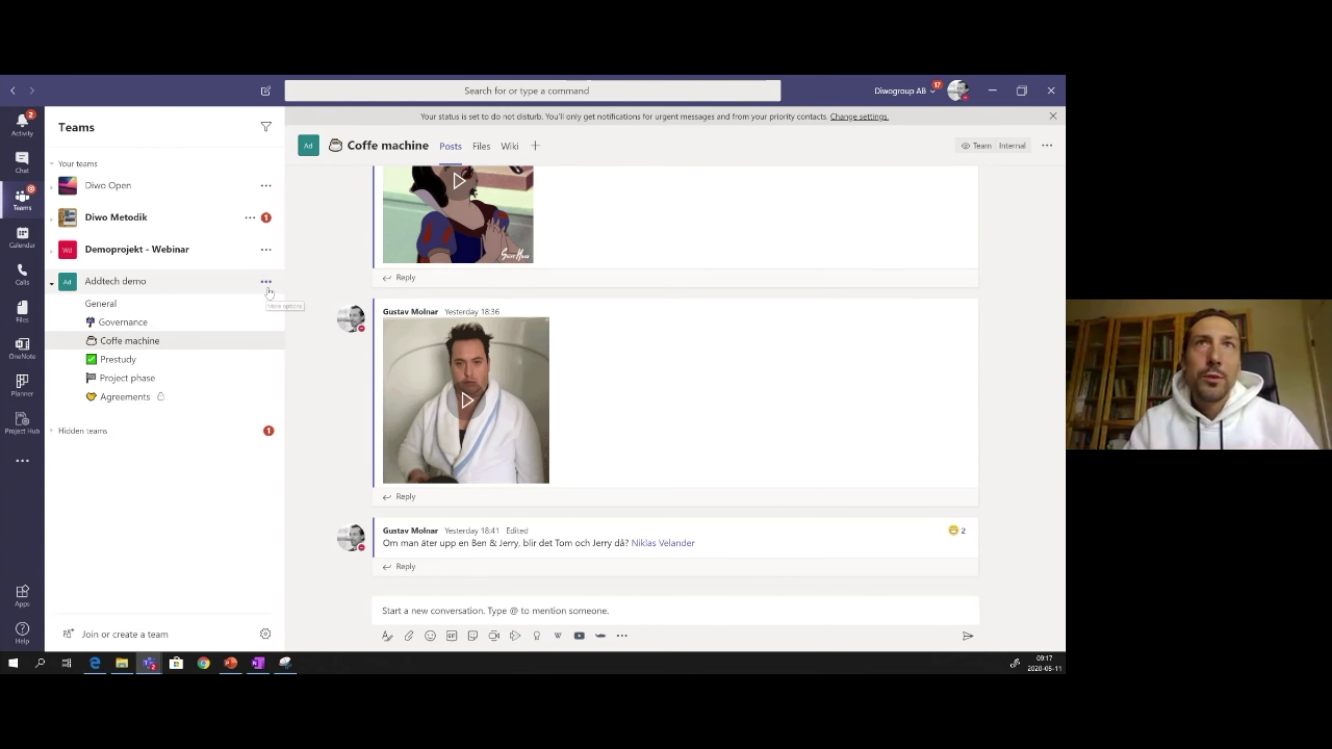
Step: Add a channel named Lorem to the Addtech demo team, shown in everyone's channel list, and view the team's synced folders in File Explorer
{"action": "left_click", "coordinate": [266, 282]}
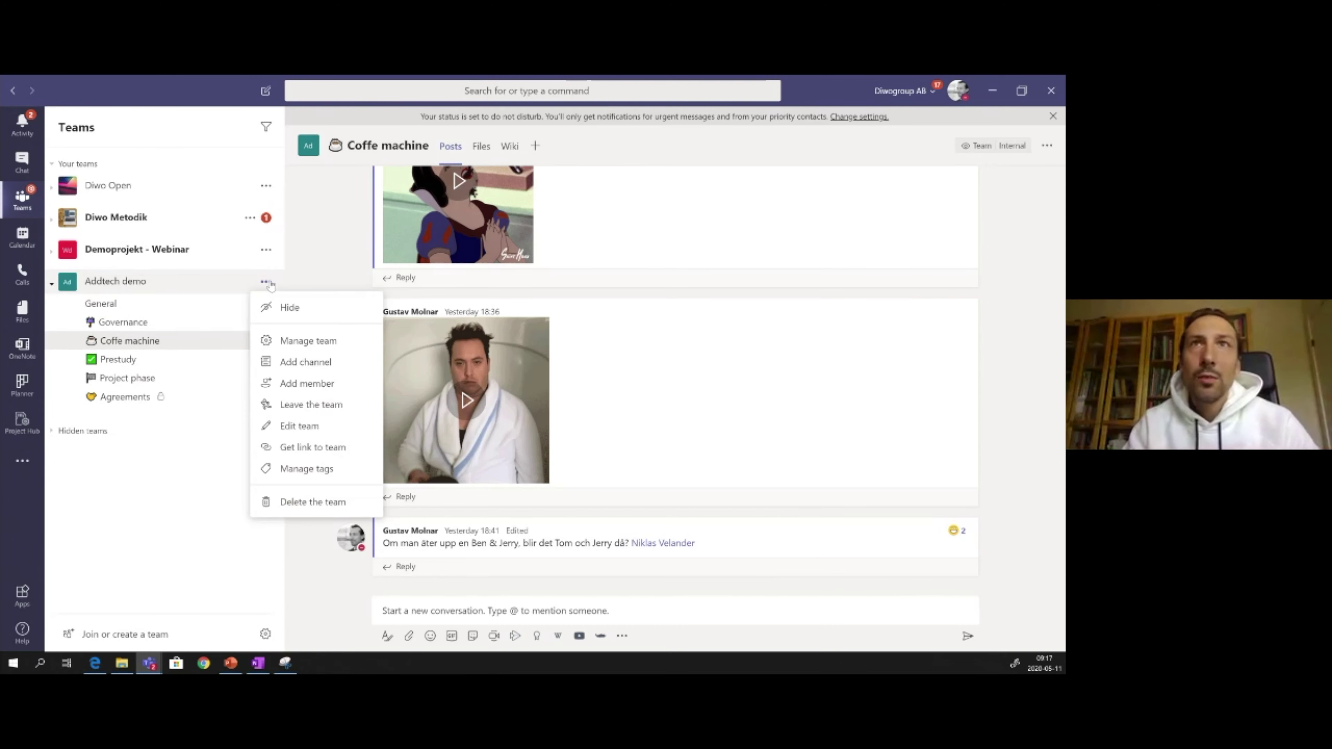
{"action": "left_click", "coordinate": [304, 362]}
{"action": "type", "text": "Lorem"}
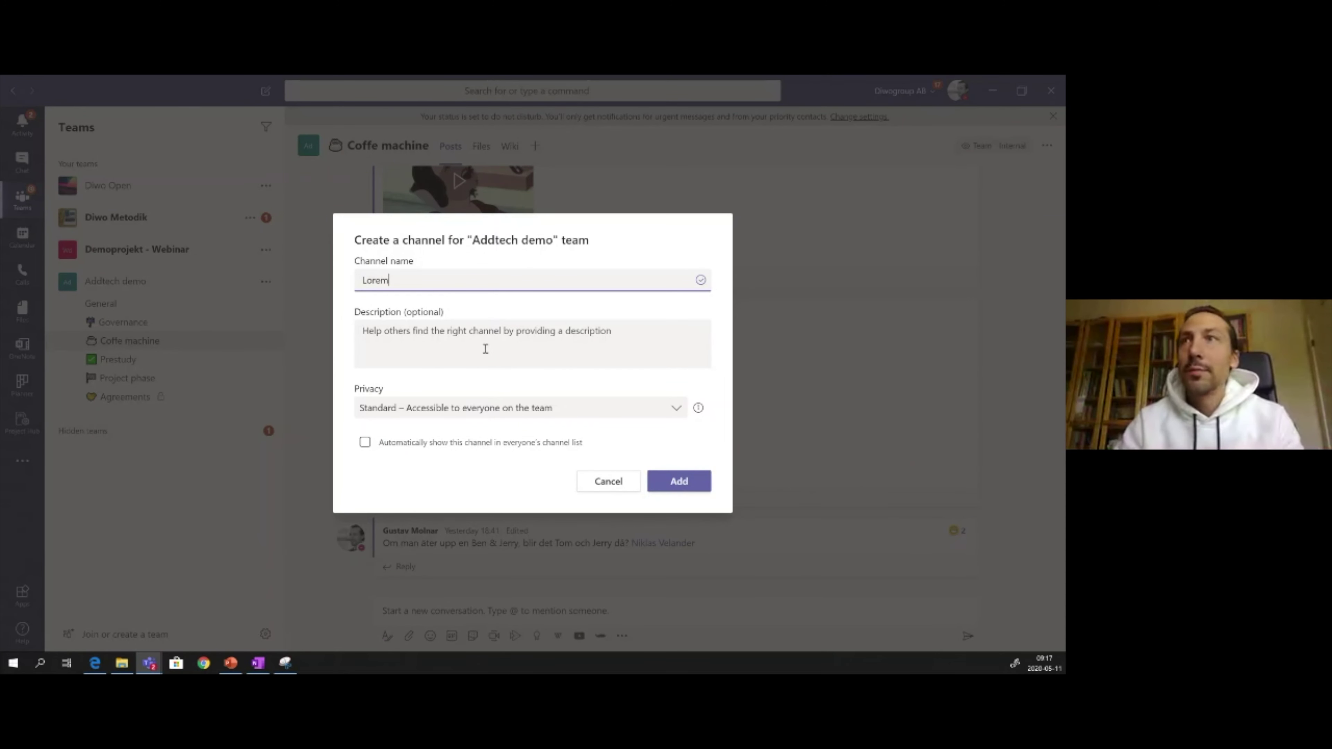
{"action": "left_click", "coordinate": [581, 445]}
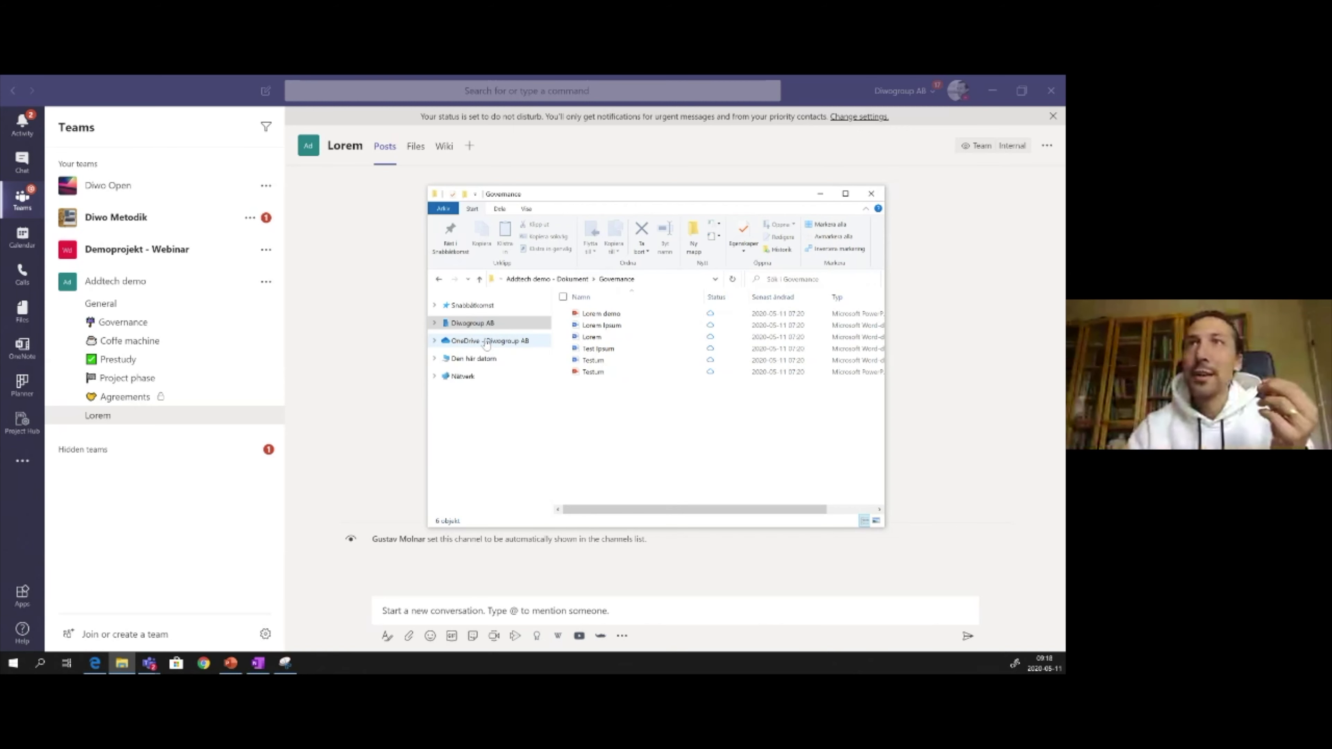
{"action": "left_click", "coordinate": [535, 284]}
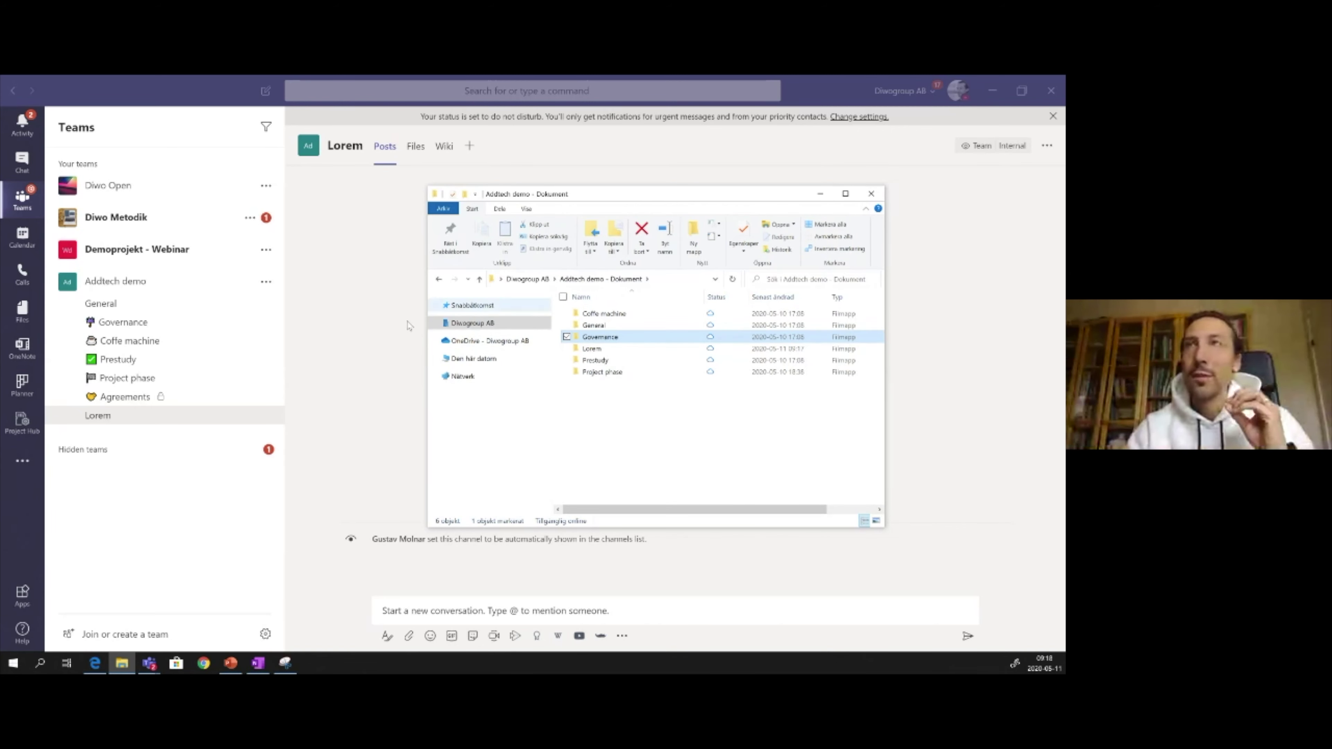
{"action": "left_click", "coordinate": [347, 374]}
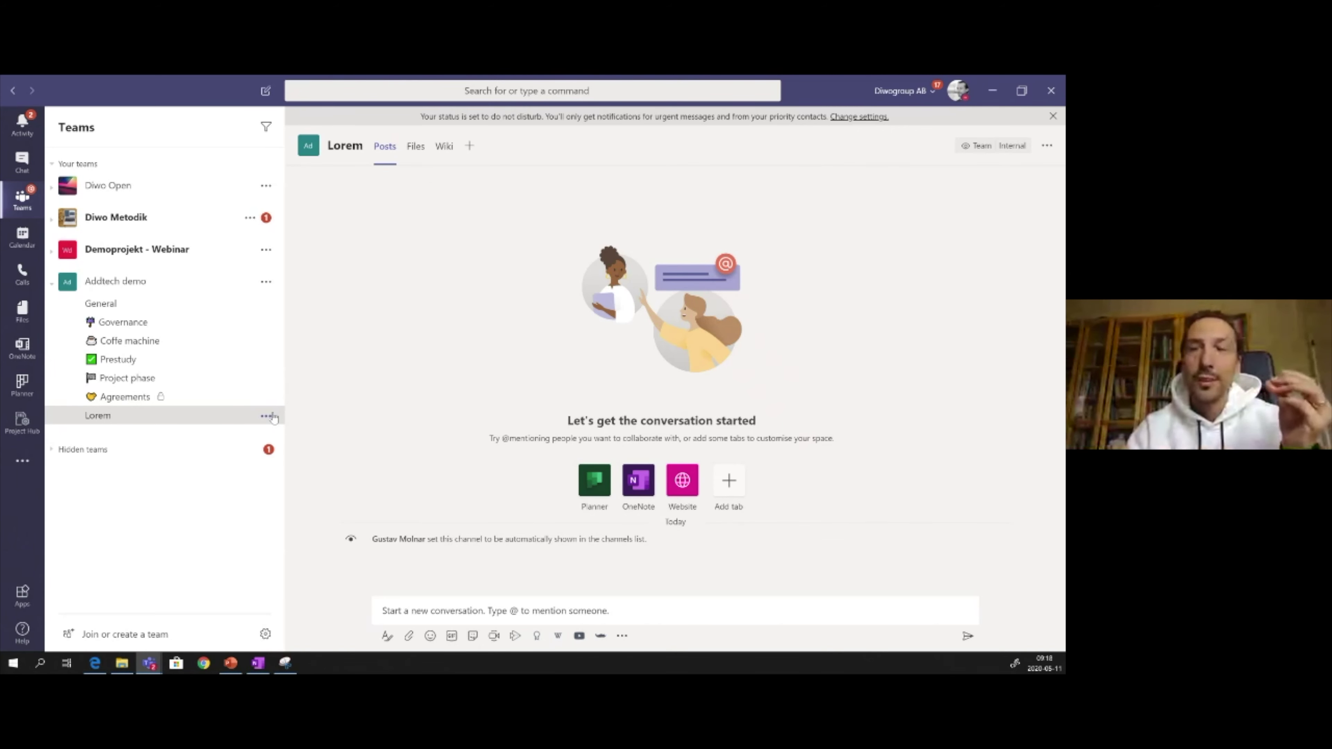
Step: Return to Teams, open the Lorem channel for editing, and show the Add channel icons slide in PowerPoint before coming back
{"action": "left_click", "coordinate": [273, 419]}
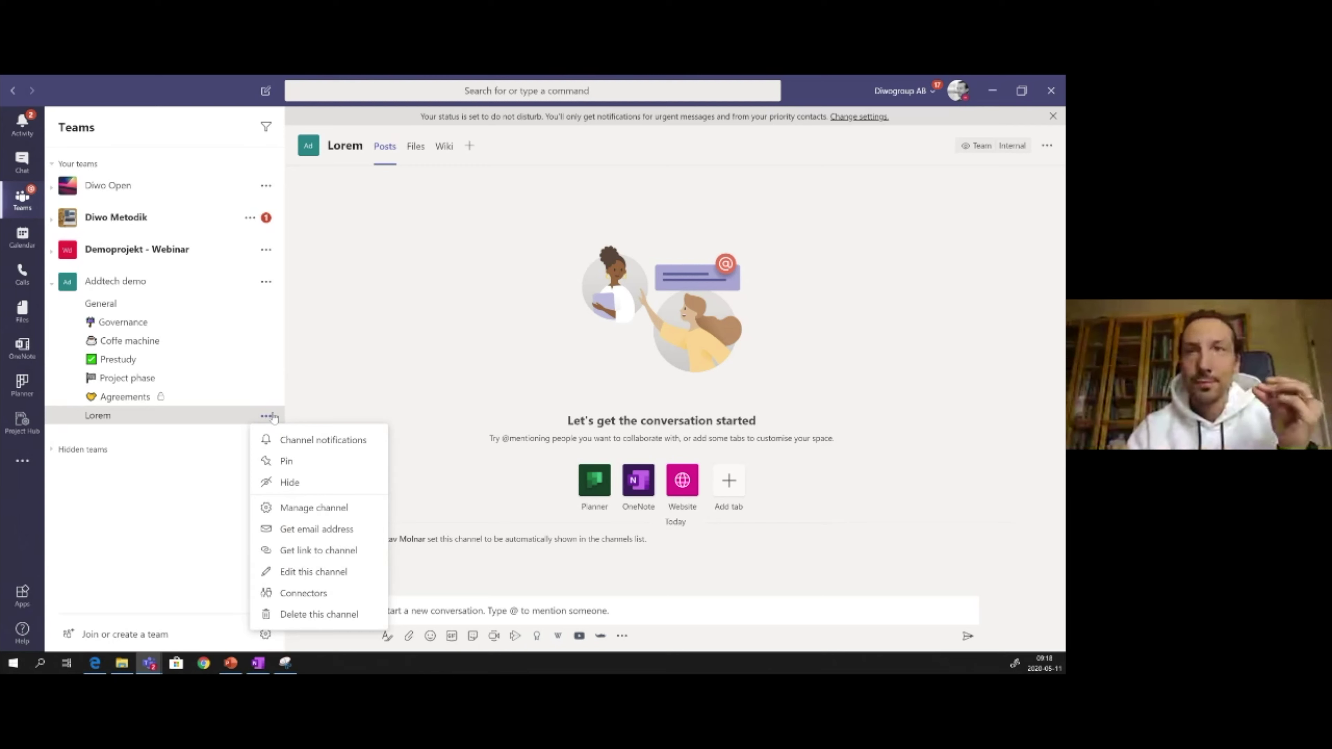
{"action": "left_click", "coordinate": [303, 572]}
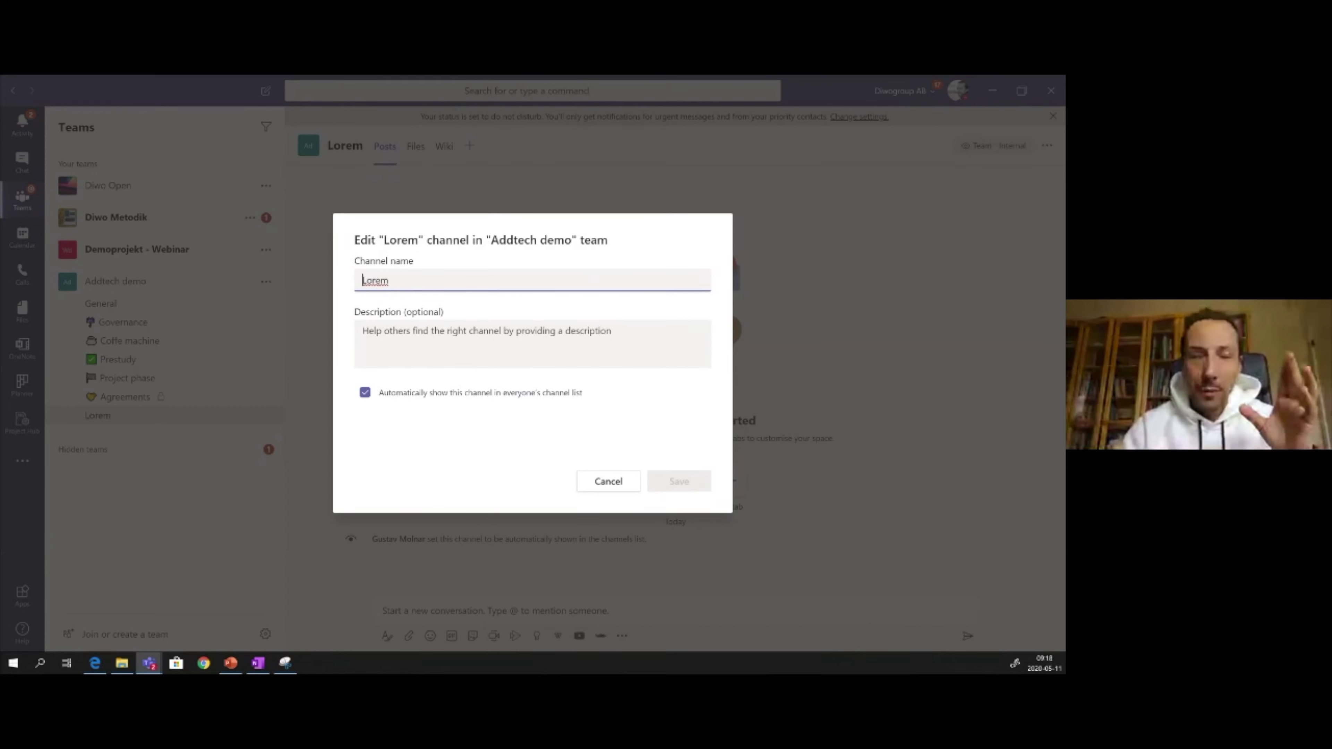
{"action": "key", "text": "alt+Tab"}
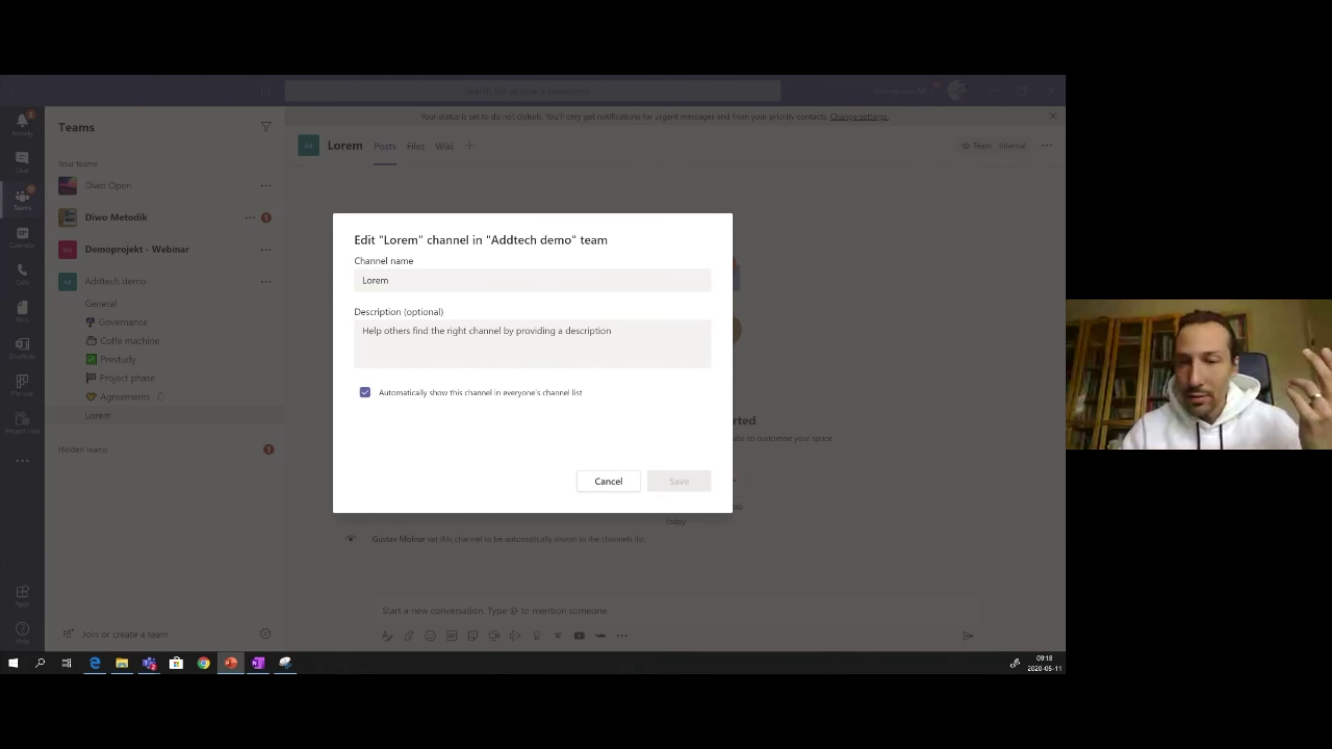
{"action": "key", "text": "alt+Tab"}
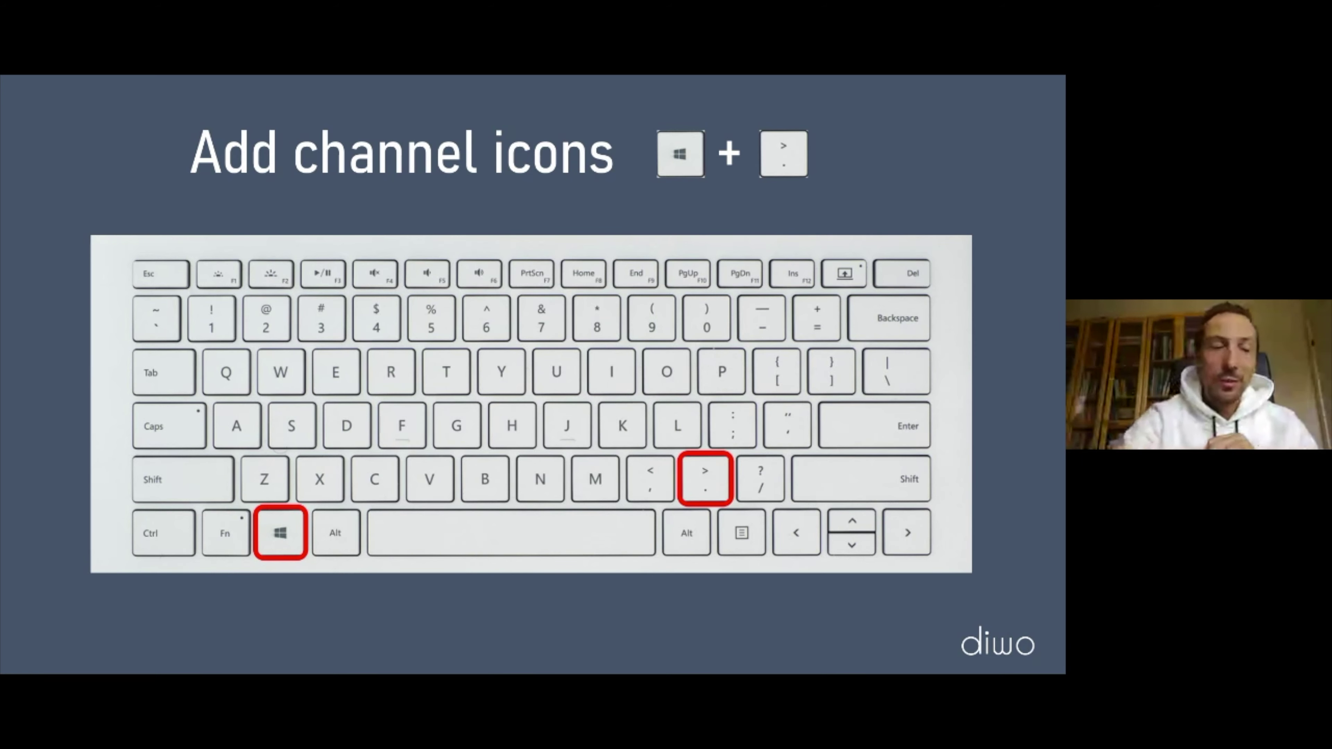
{"action": "key", "text": "alt+Tab"}
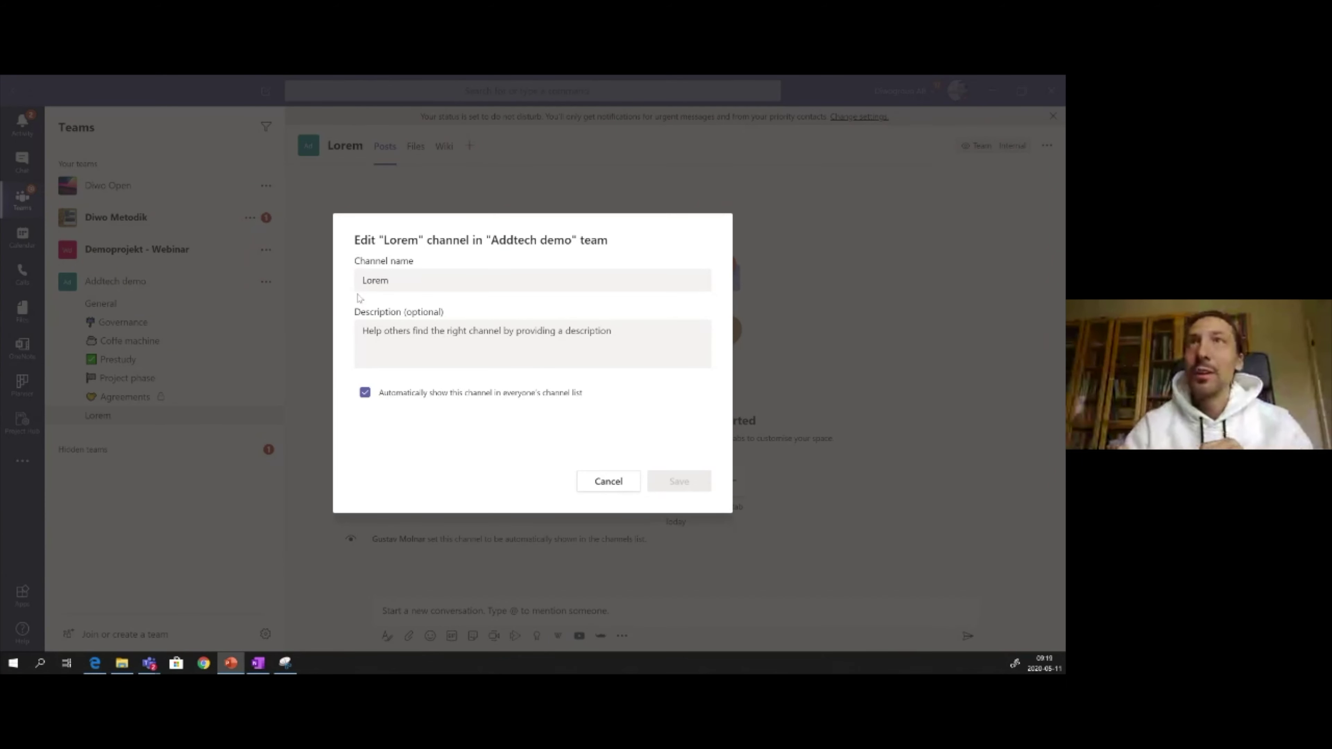
Step: Insert the ninja cat emoji from the recently used emojis before the channel name Lorem and save the change
{"action": "left_click", "coordinate": [362, 282]}
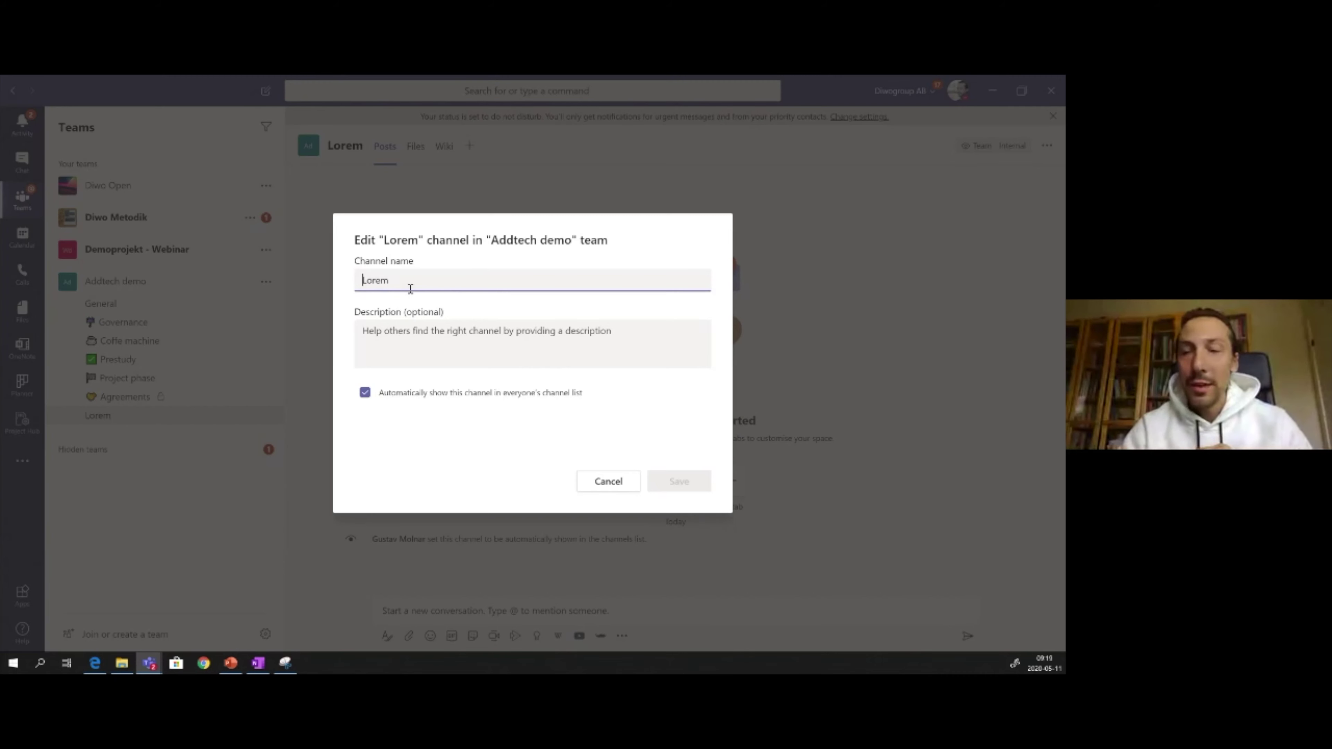
{"action": "key", "text": "super+period"}
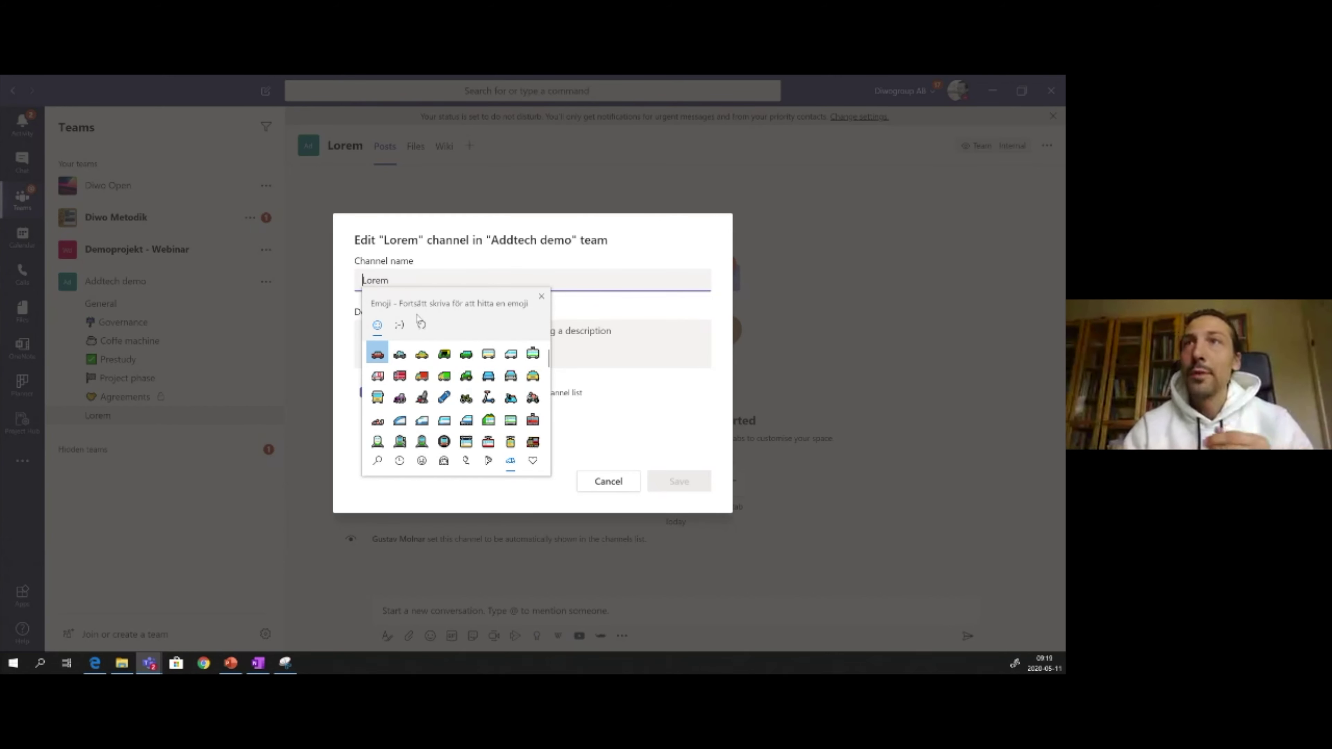
{"action": "left_click", "coordinate": [443, 461]}
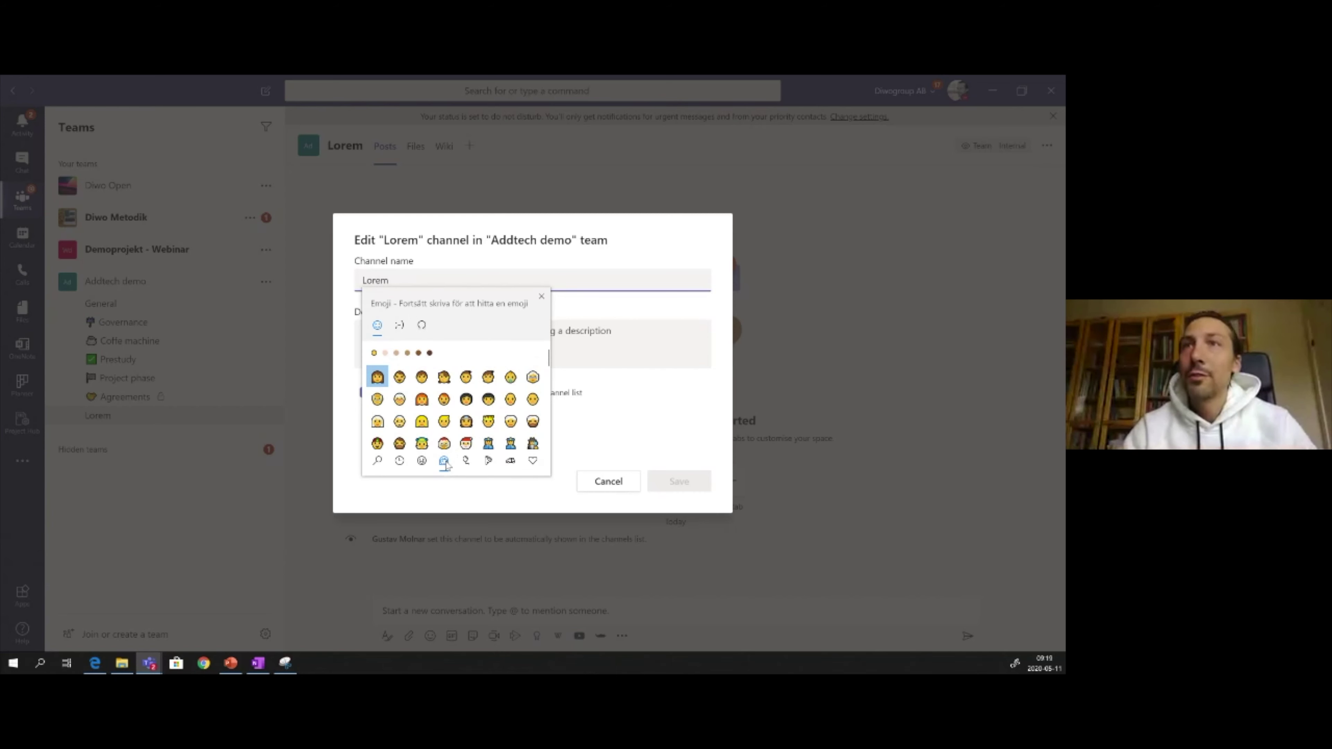
{"action": "left_click", "coordinate": [419, 463]}
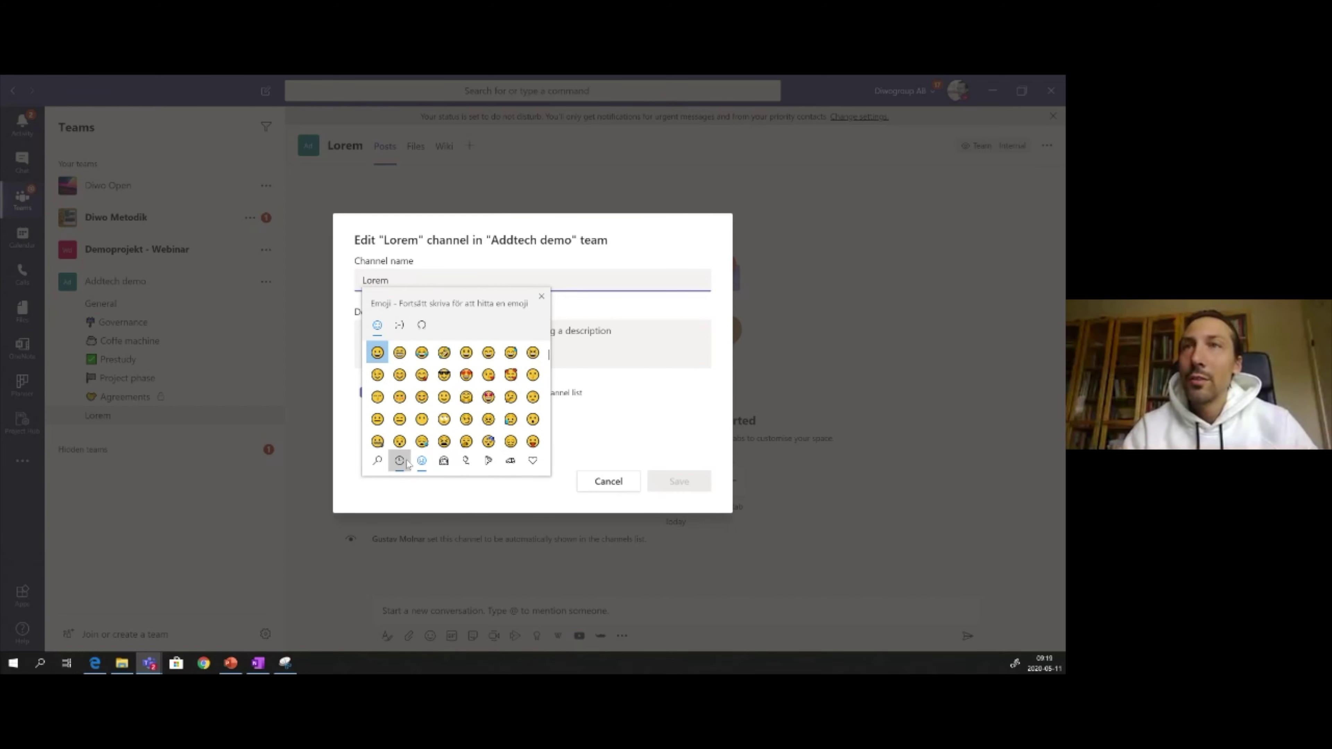
{"action": "left_click", "coordinate": [399, 461]}
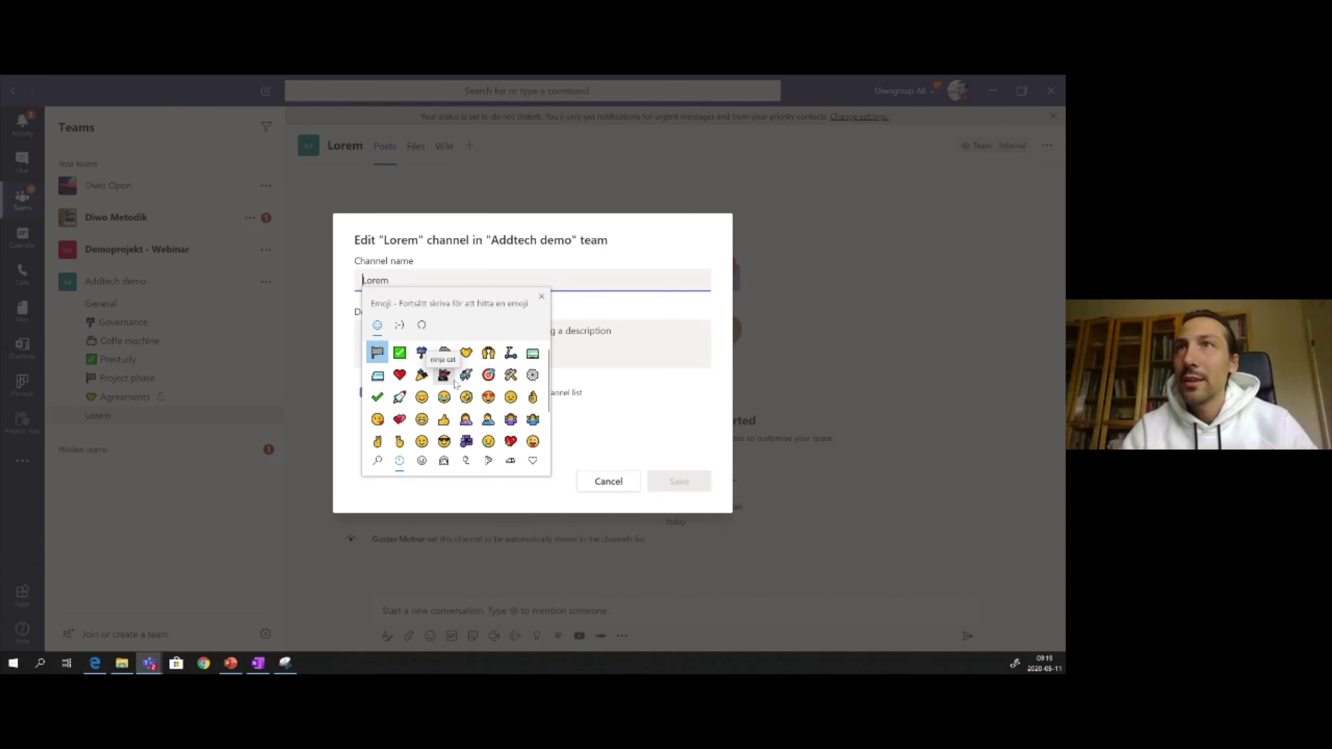
{"action": "left_click", "coordinate": [444, 375]}
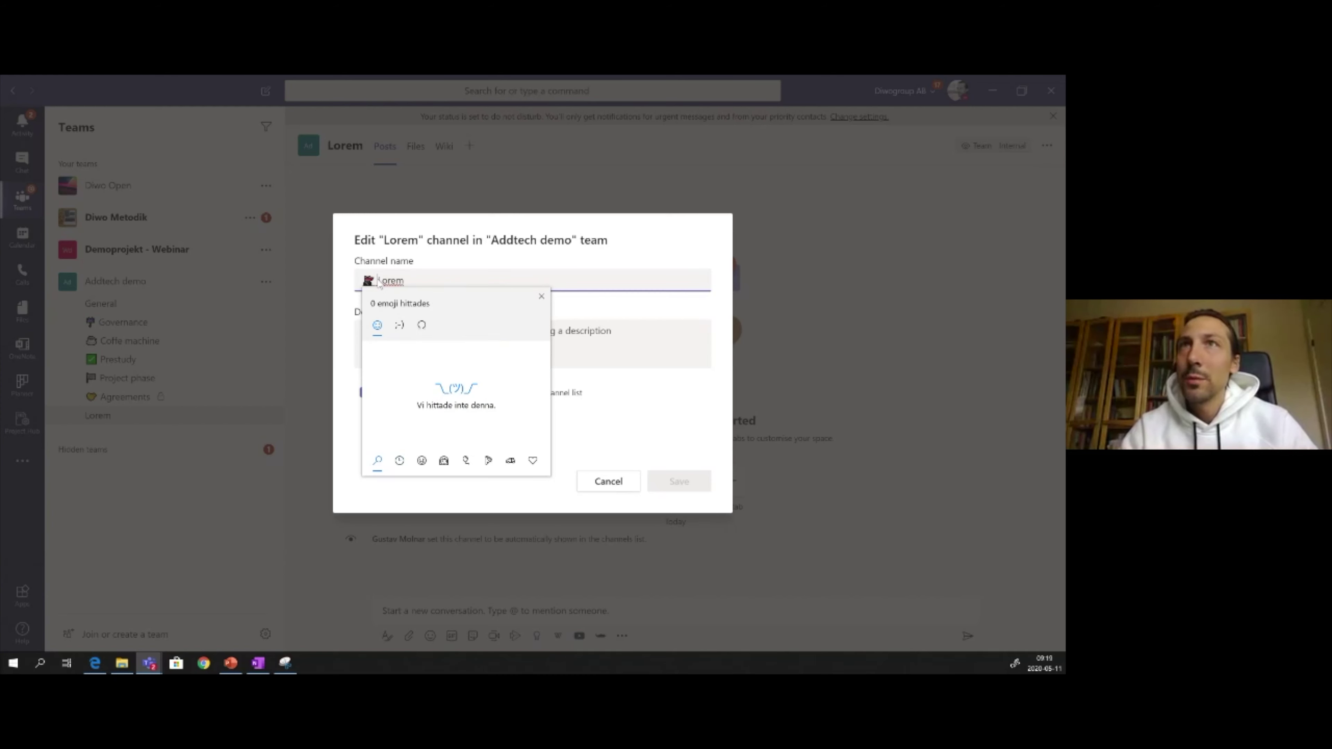
{"action": "left_click", "coordinate": [541, 296]}
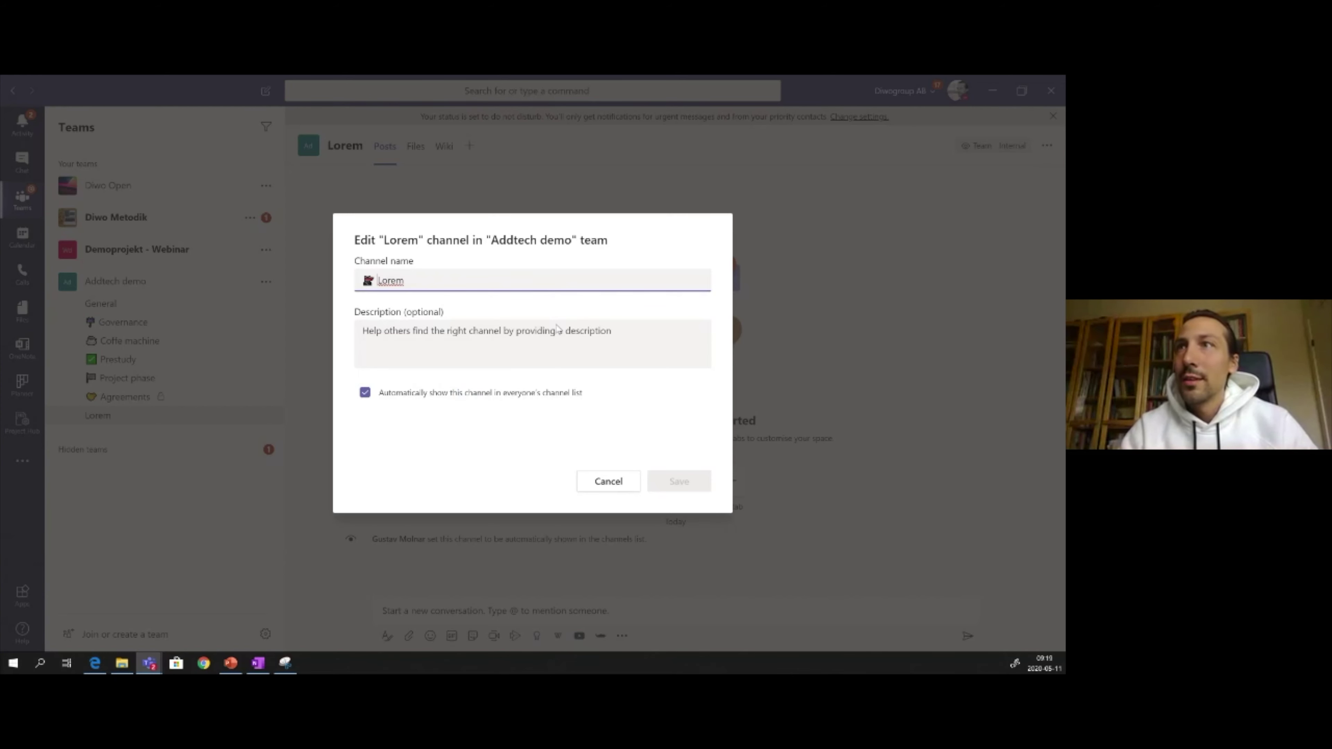
{"action": "left_click", "coordinate": [695, 483]}
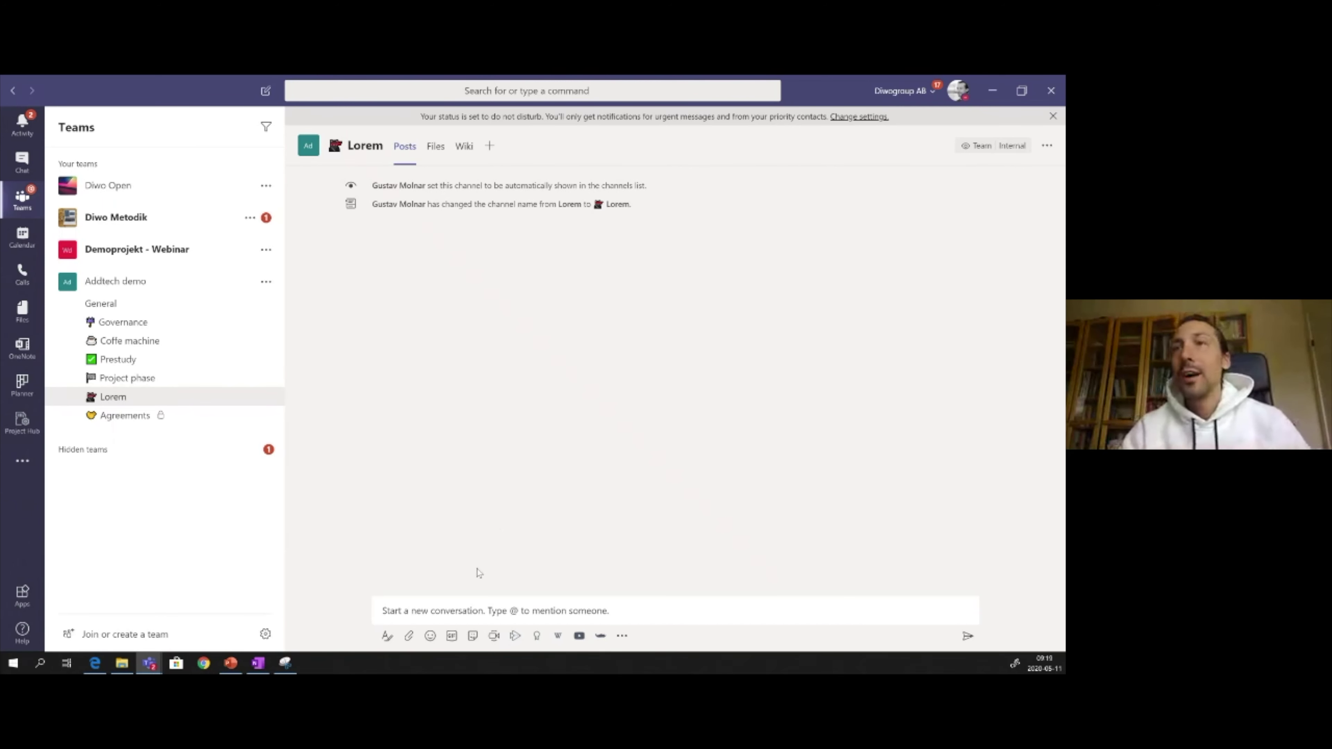
Step: Show the GIF picker, the stickers and memes, and the additional messaging apps for a new Lorem channel post without inserting anything
{"action": "left_click", "coordinate": [457, 609]}
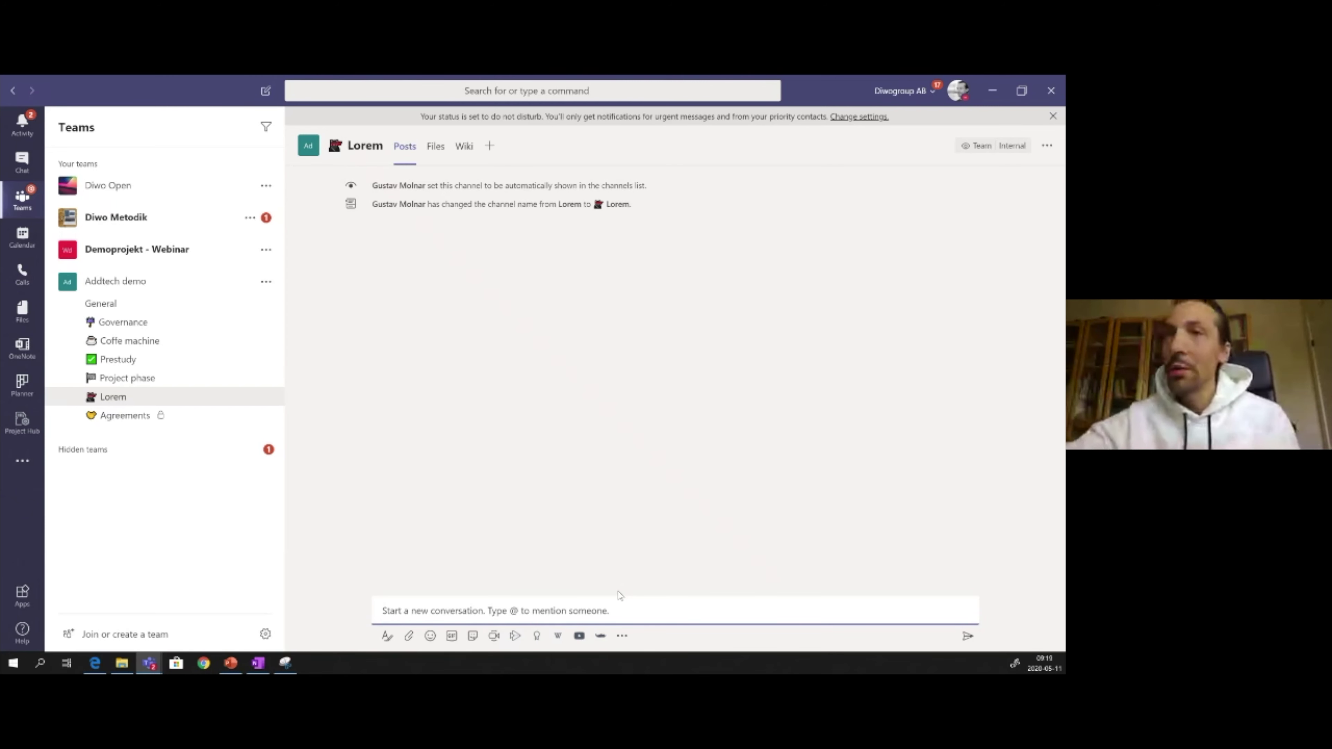
{"action": "left_click", "coordinate": [451, 636]}
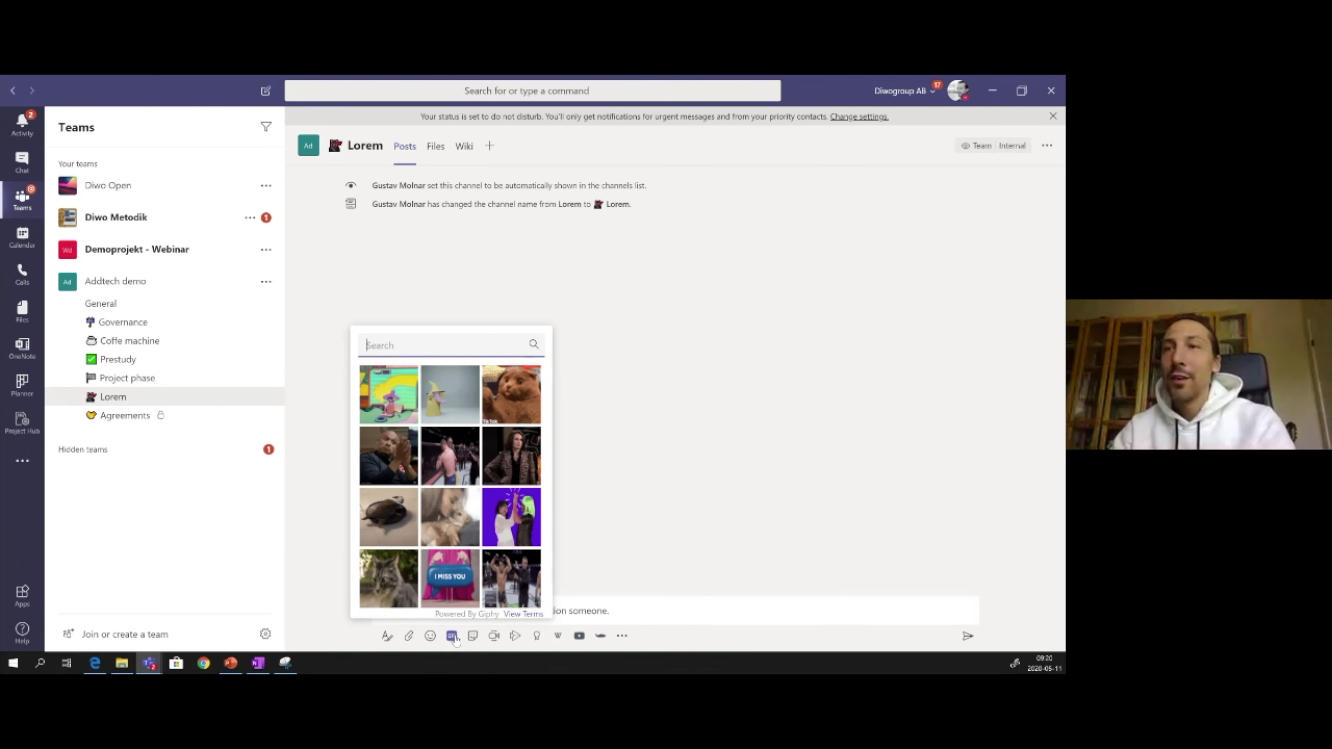
{"action": "left_click", "coordinate": [474, 637]}
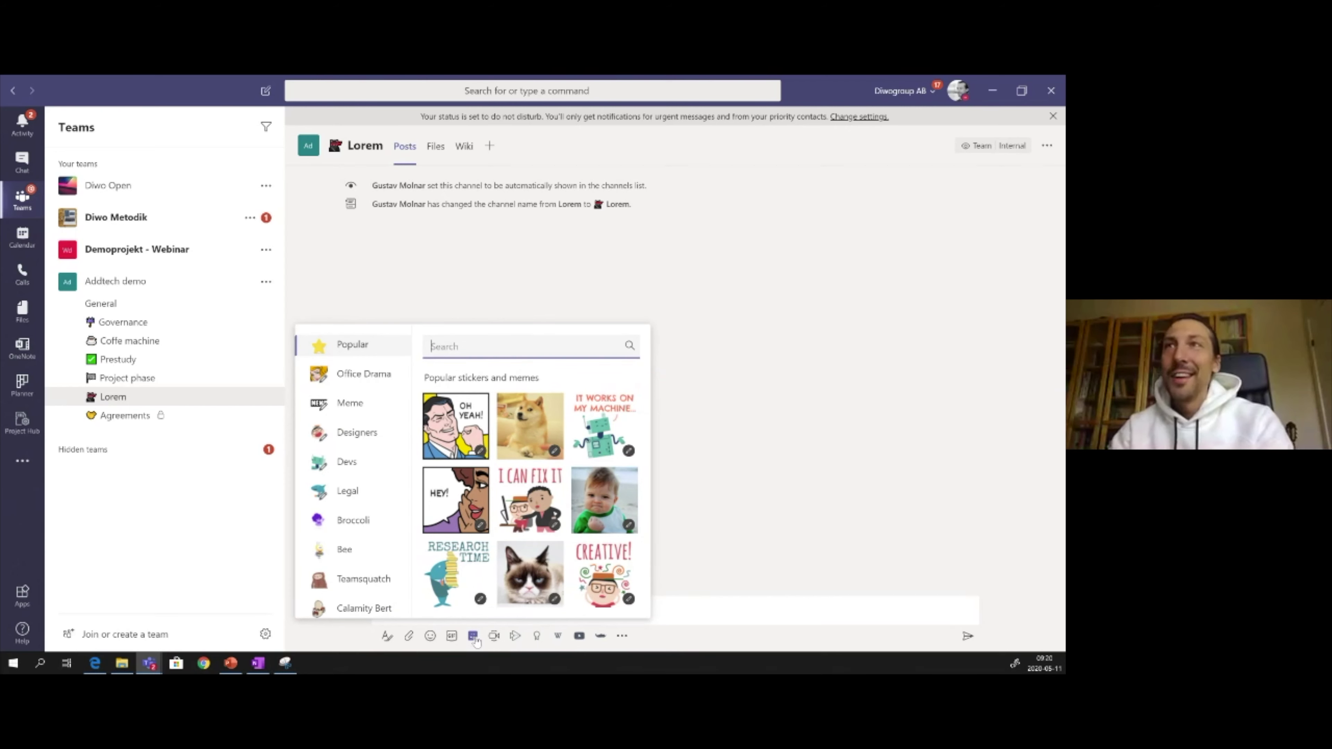
{"action": "left_click", "coordinate": [450, 638]}
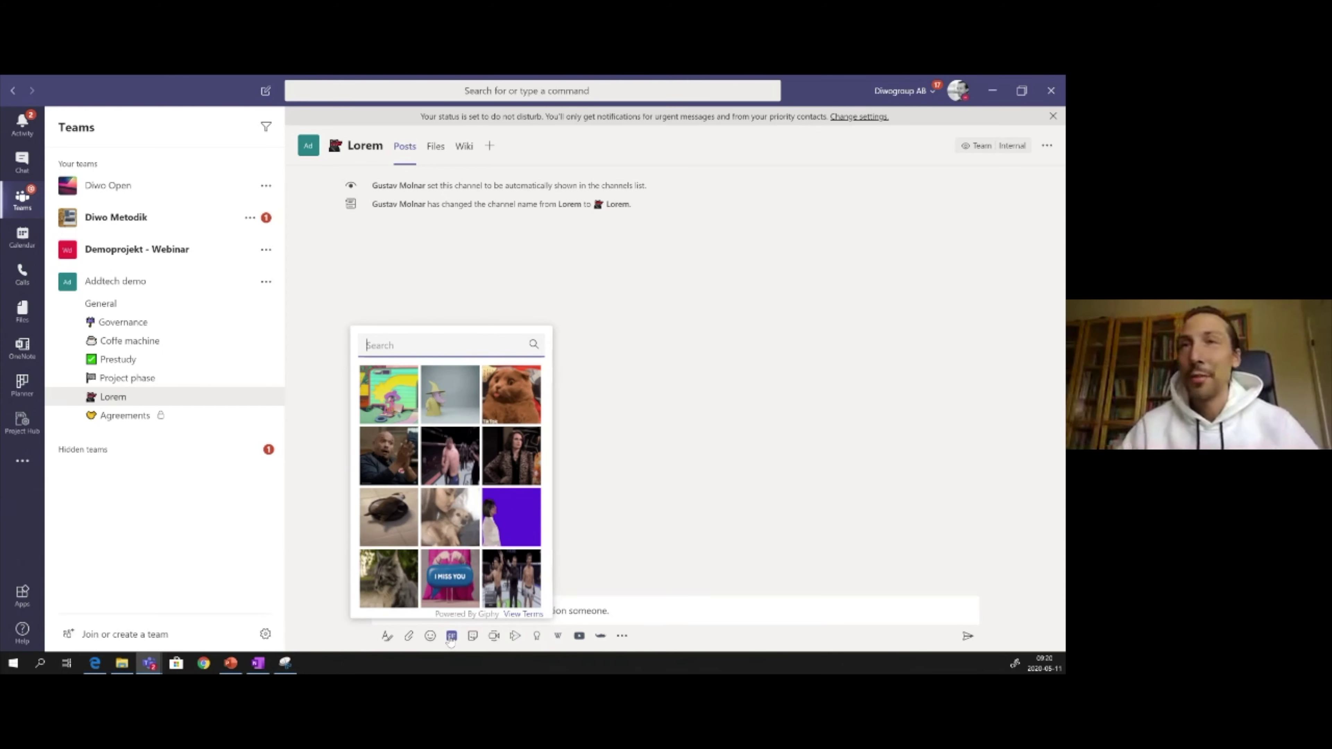
{"action": "left_click", "coordinate": [626, 545]}
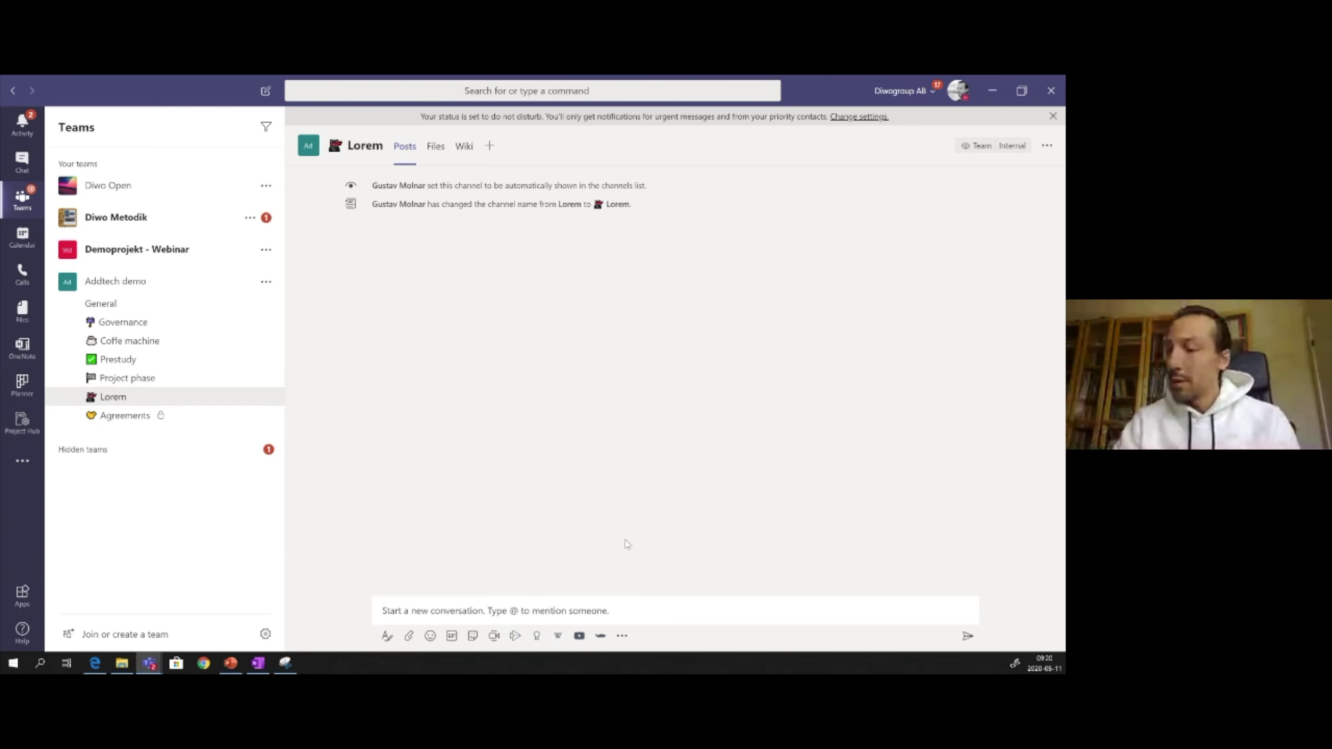
{"action": "left_click", "coordinate": [424, 613]}
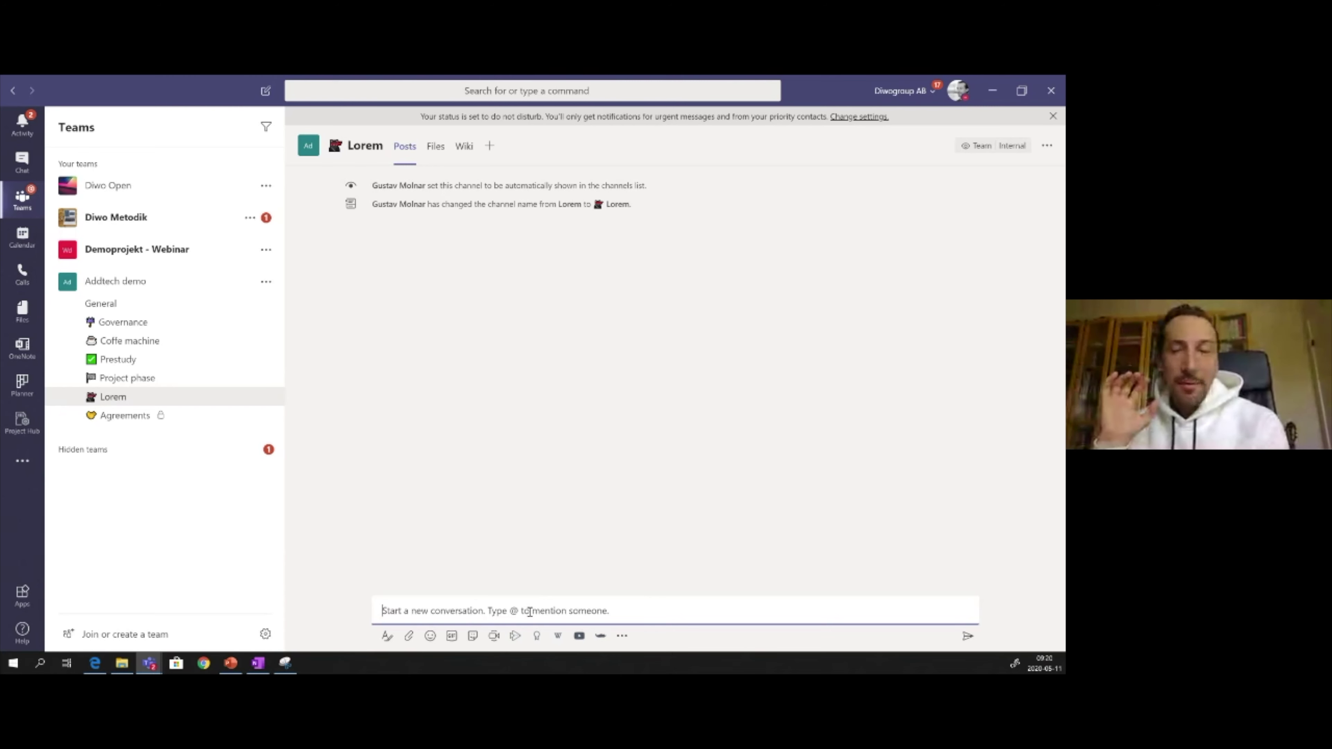
{"action": "left_click", "coordinate": [622, 637]}
{"action": "left_click", "coordinate": [623, 637]}
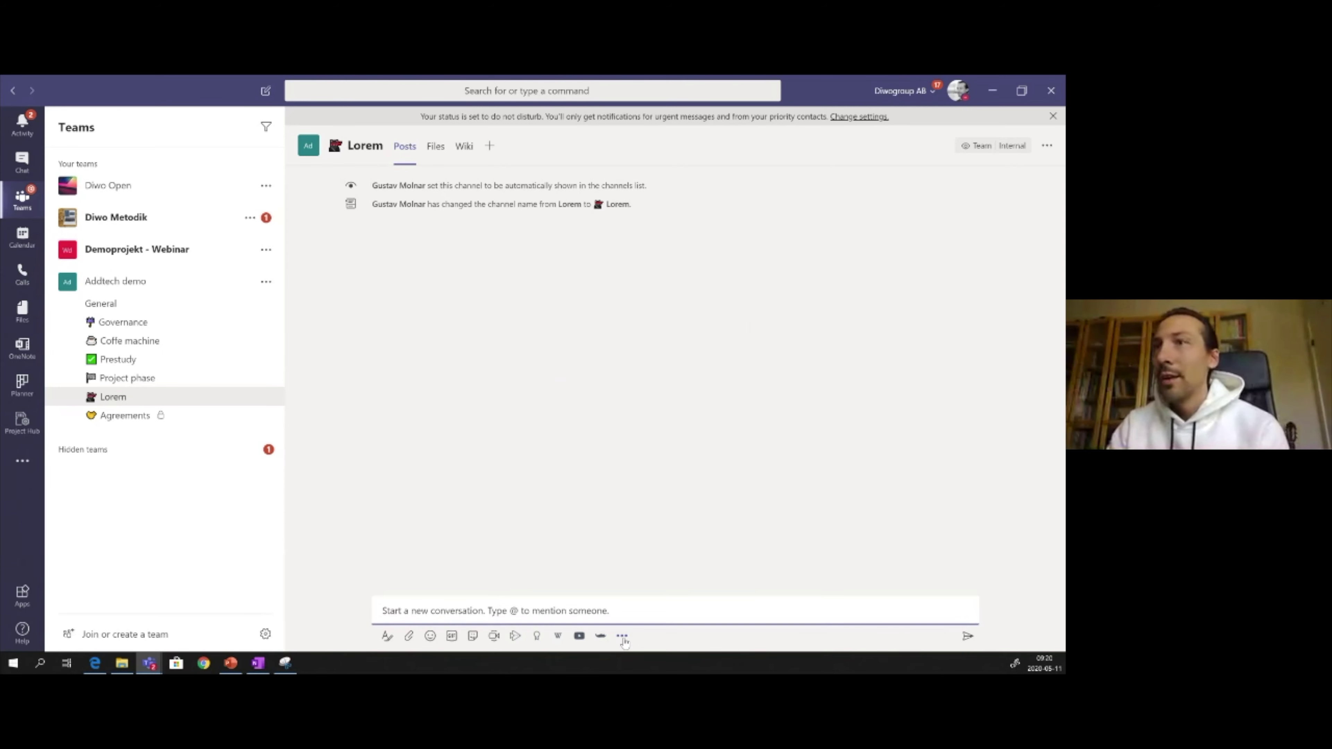
Step: Prepare an Awesome praise badge for a colleague with the note "Lorem icon ipusm"
{"action": "left_click", "coordinate": [537, 636]}
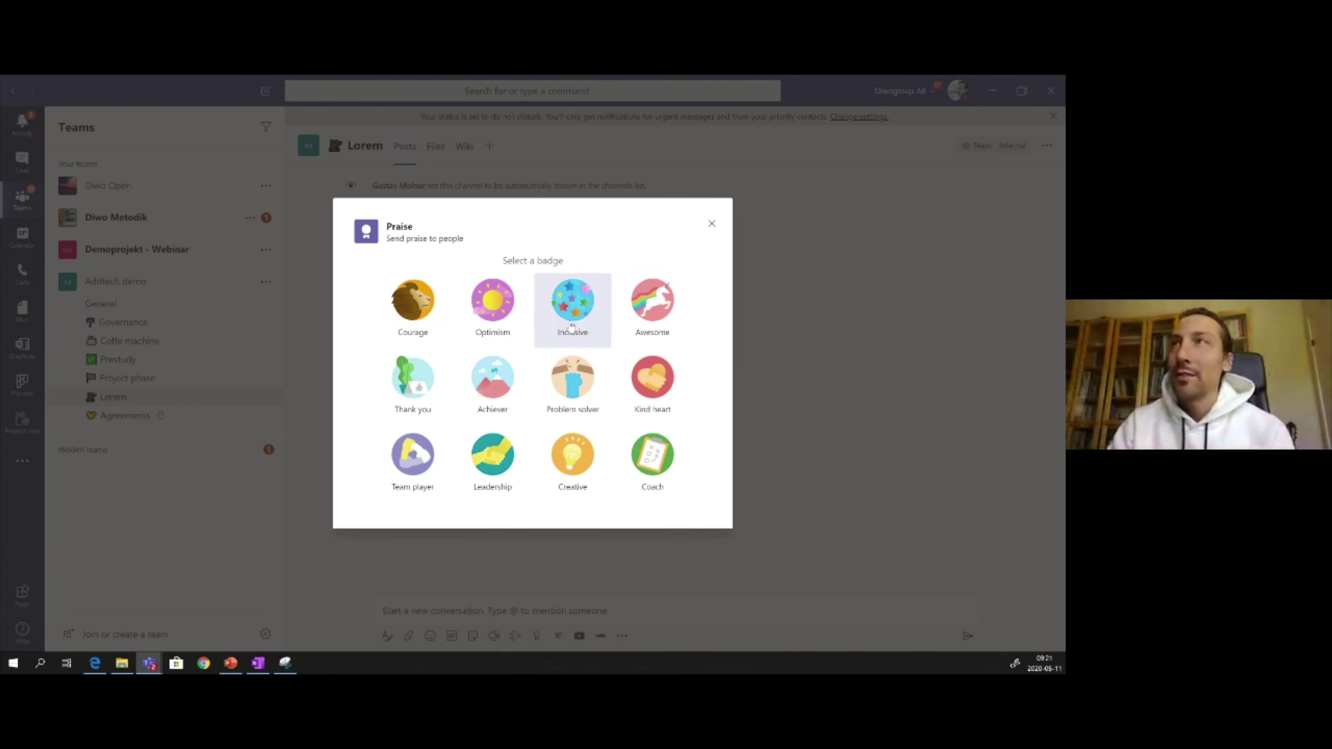
{"action": "left_click", "coordinate": [651, 304]}
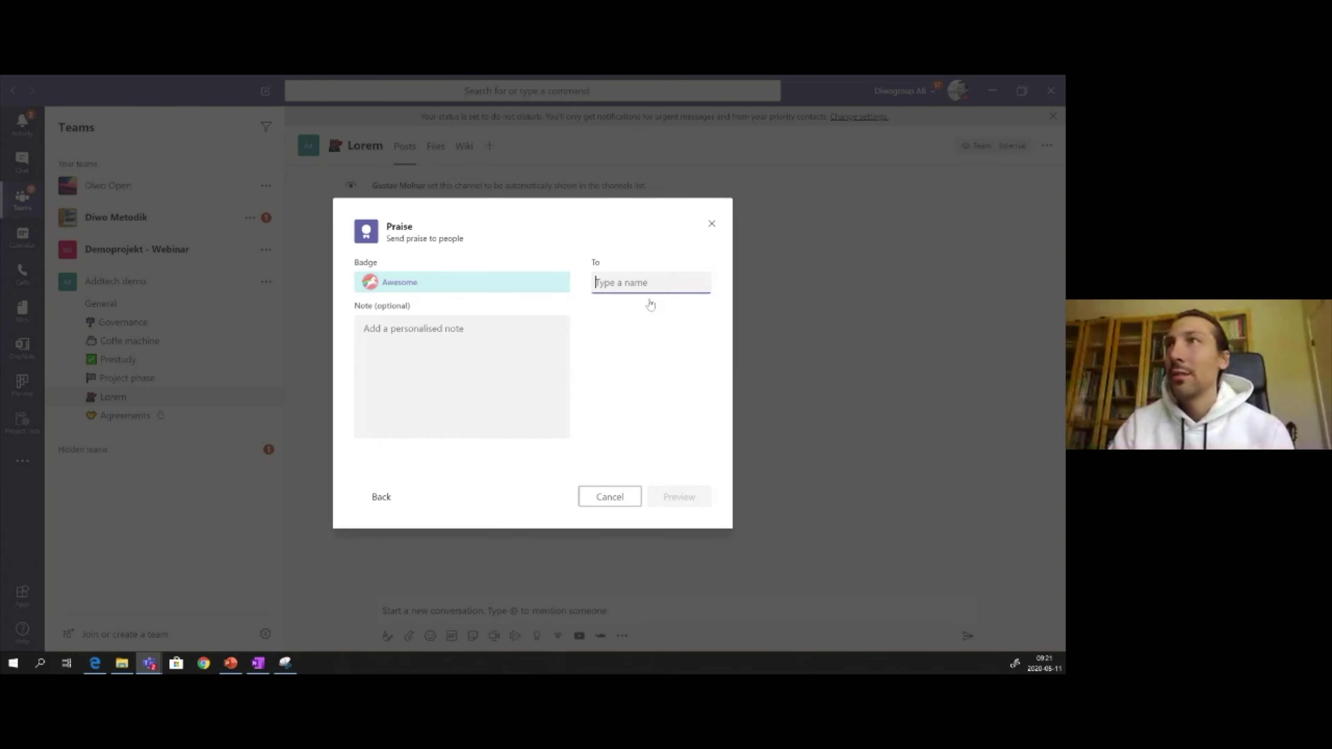
{"action": "type", "text": "sofia"}
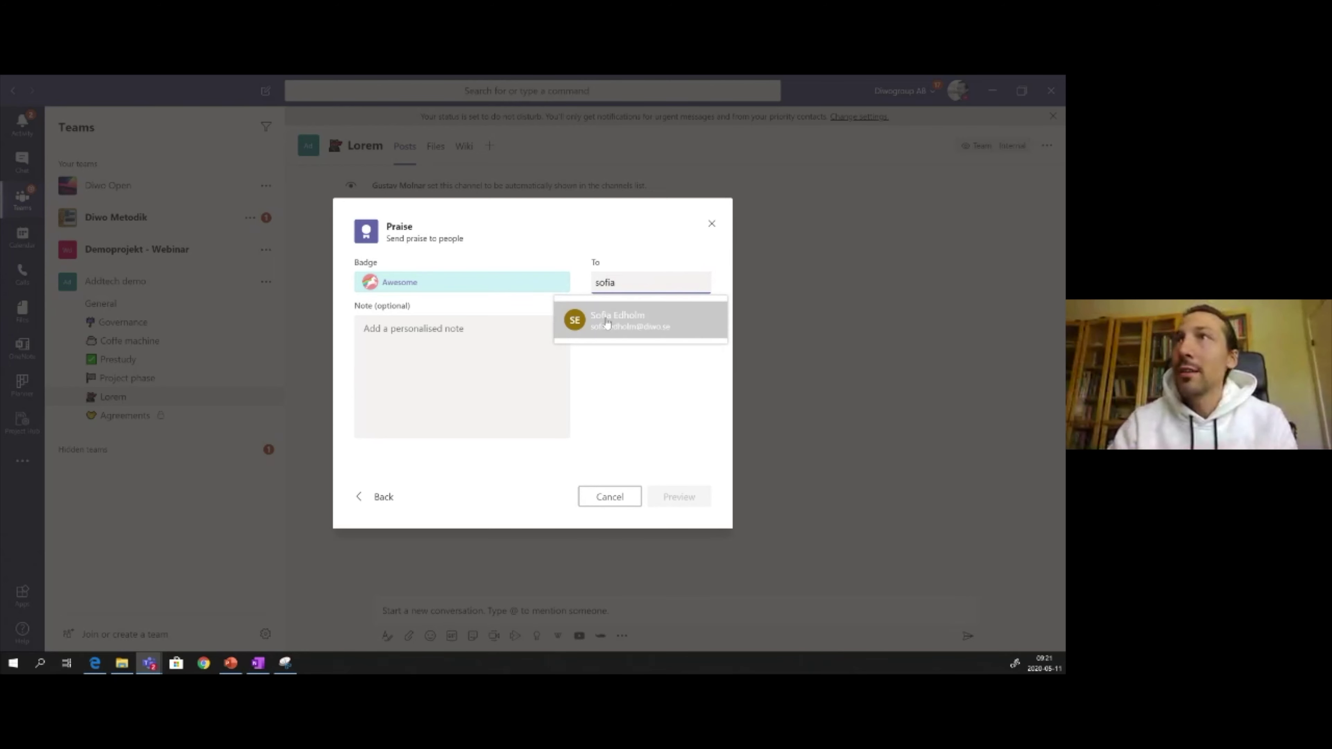
{"action": "left_click", "coordinate": [607, 323]}
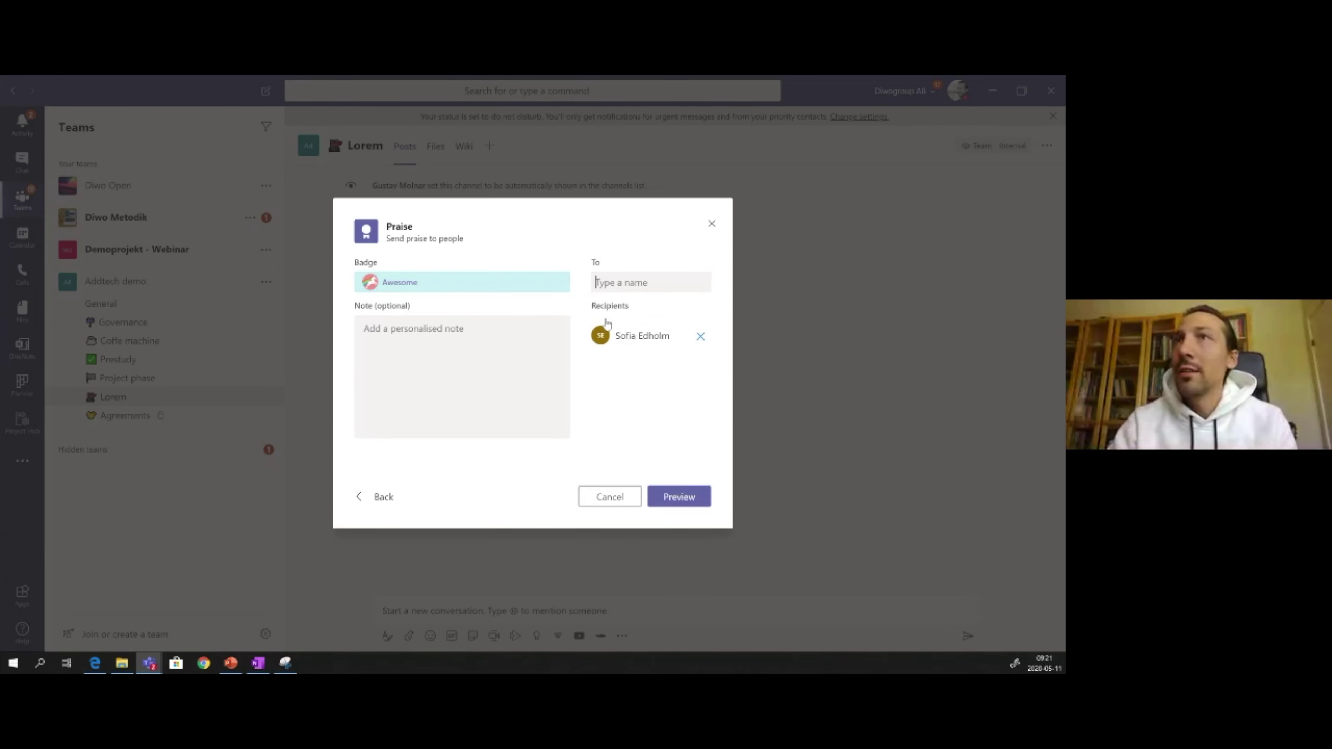
{"action": "left_click", "coordinate": [483, 345]}
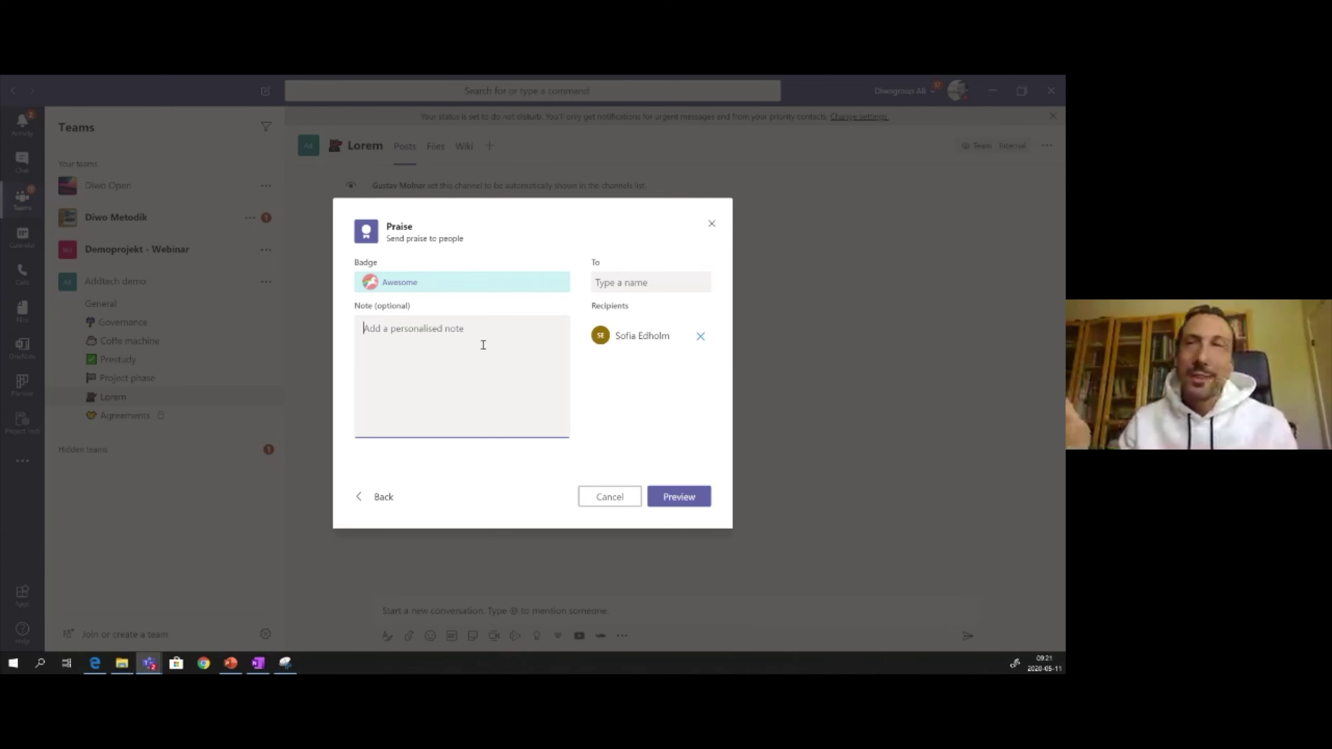
{"action": "type", "text": "Lo"}
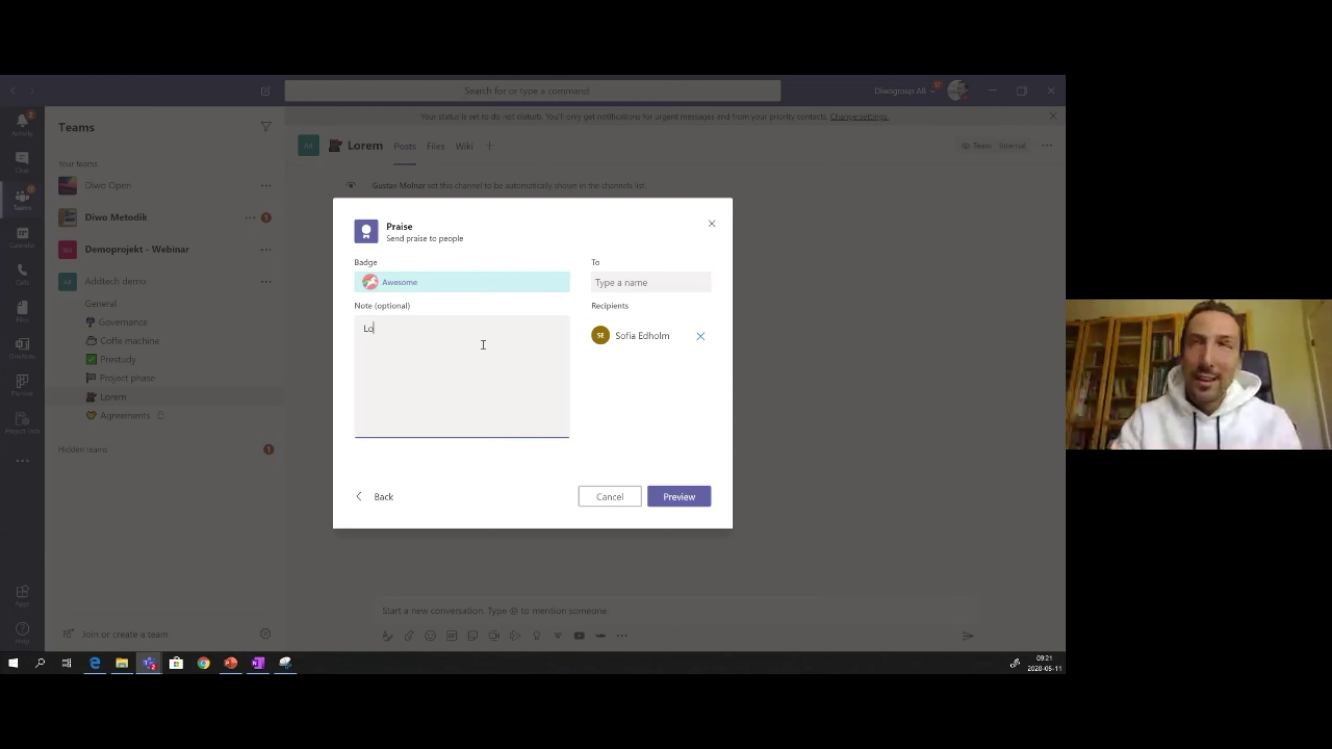
{"action": "type", "text": "rem icon"}
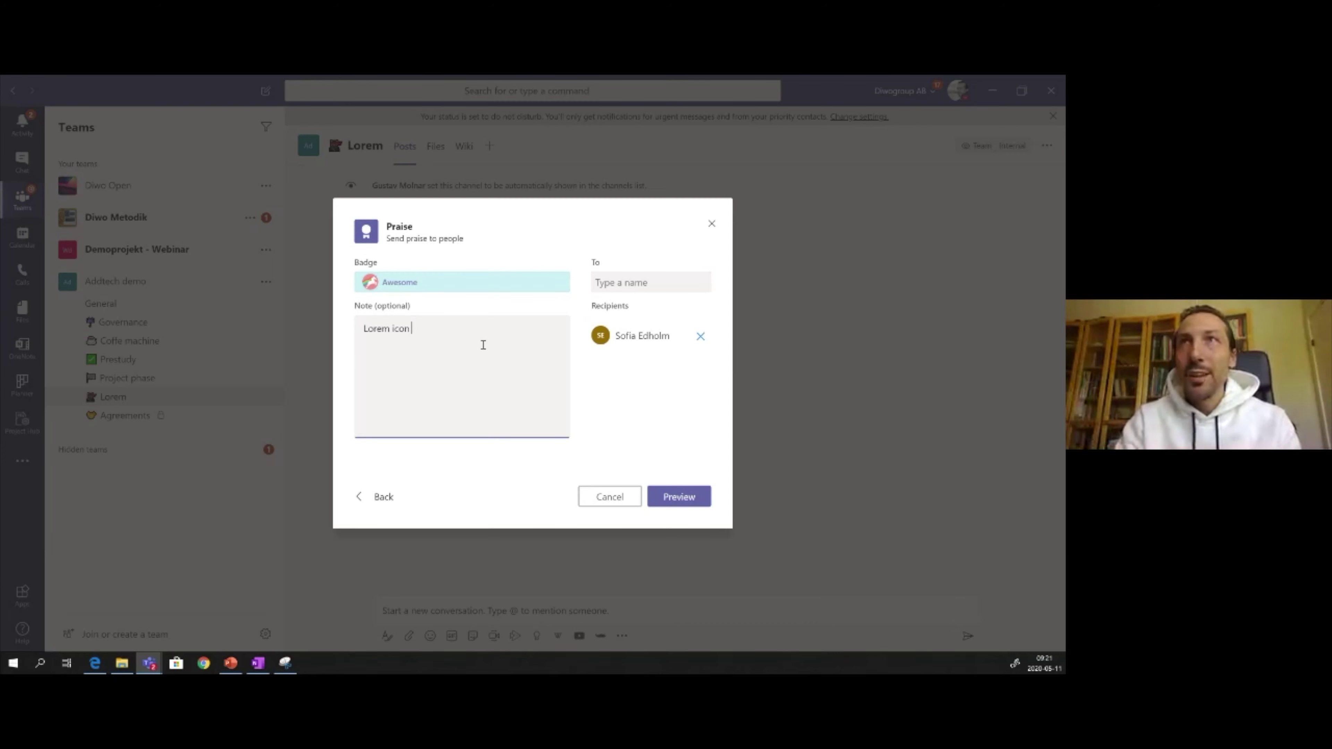
{"action": "type", "text": " ipusm"}
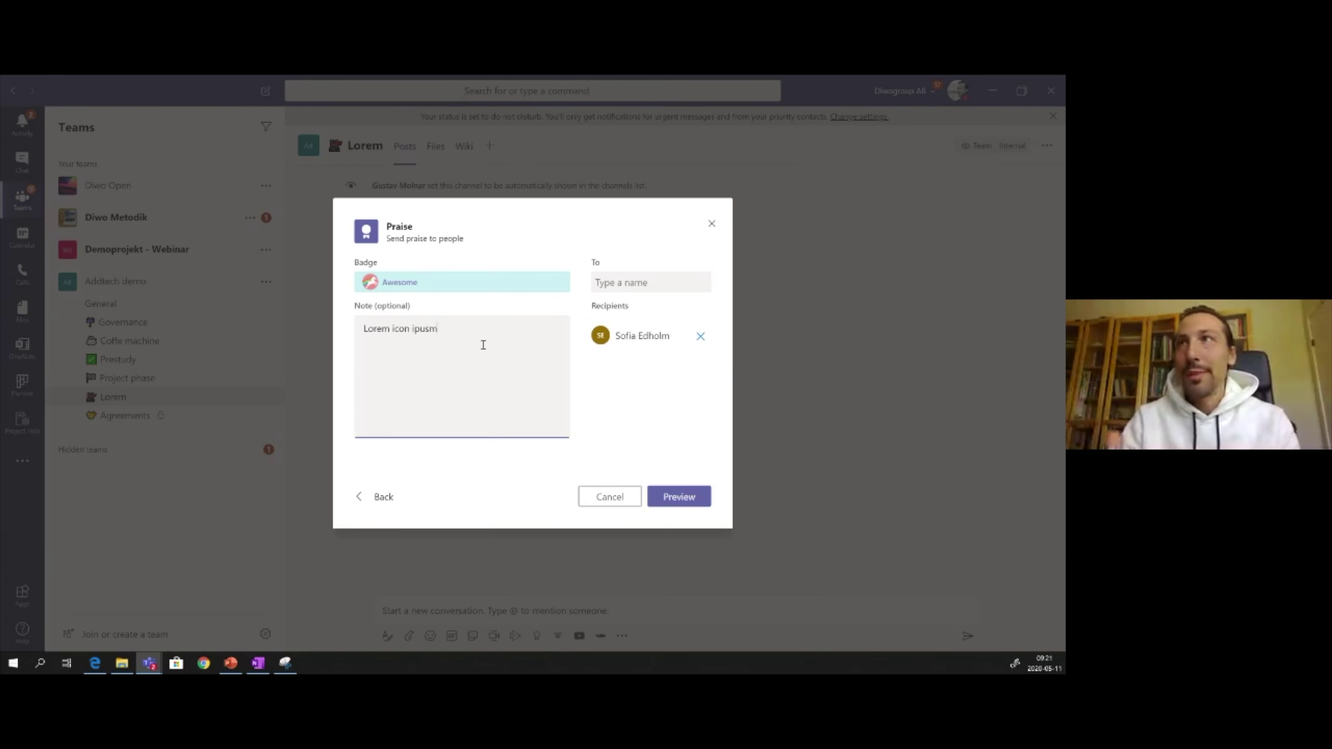
Step: Add a second colleague as praise recipient, preview the praise and send it to the Lorem channel
{"action": "left_click", "coordinate": [612, 284]}
{"action": "type", "text": "nik"}
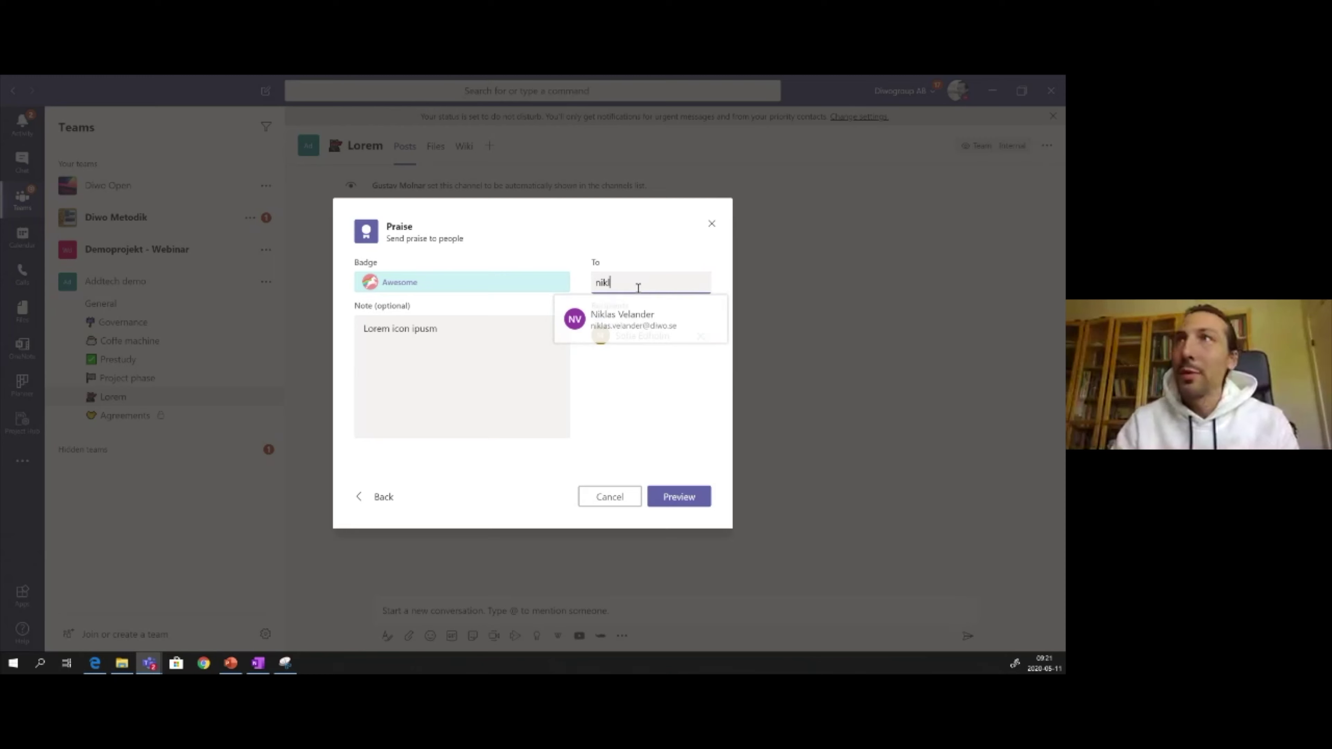
{"action": "left_click", "coordinate": [634, 322]}
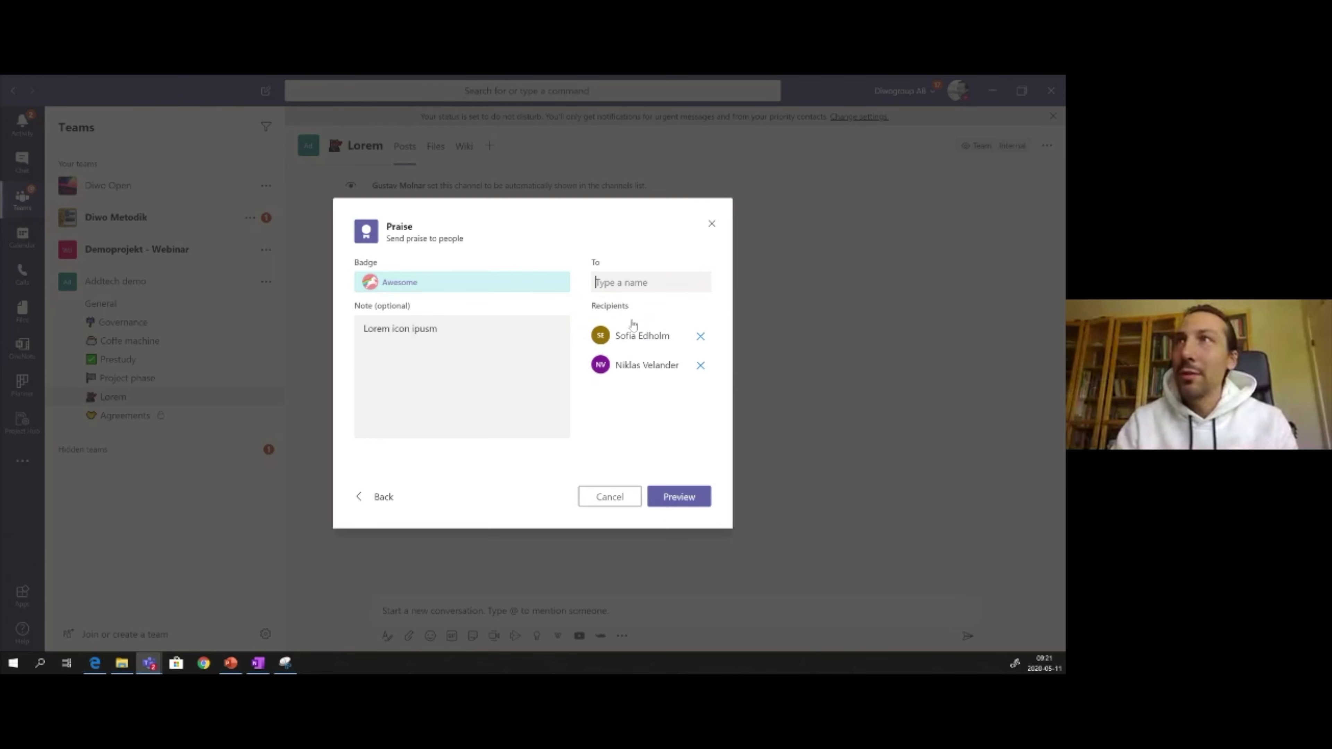
{"action": "left_click", "coordinate": [681, 498]}
{"action": "left_click", "coordinate": [677, 498]}
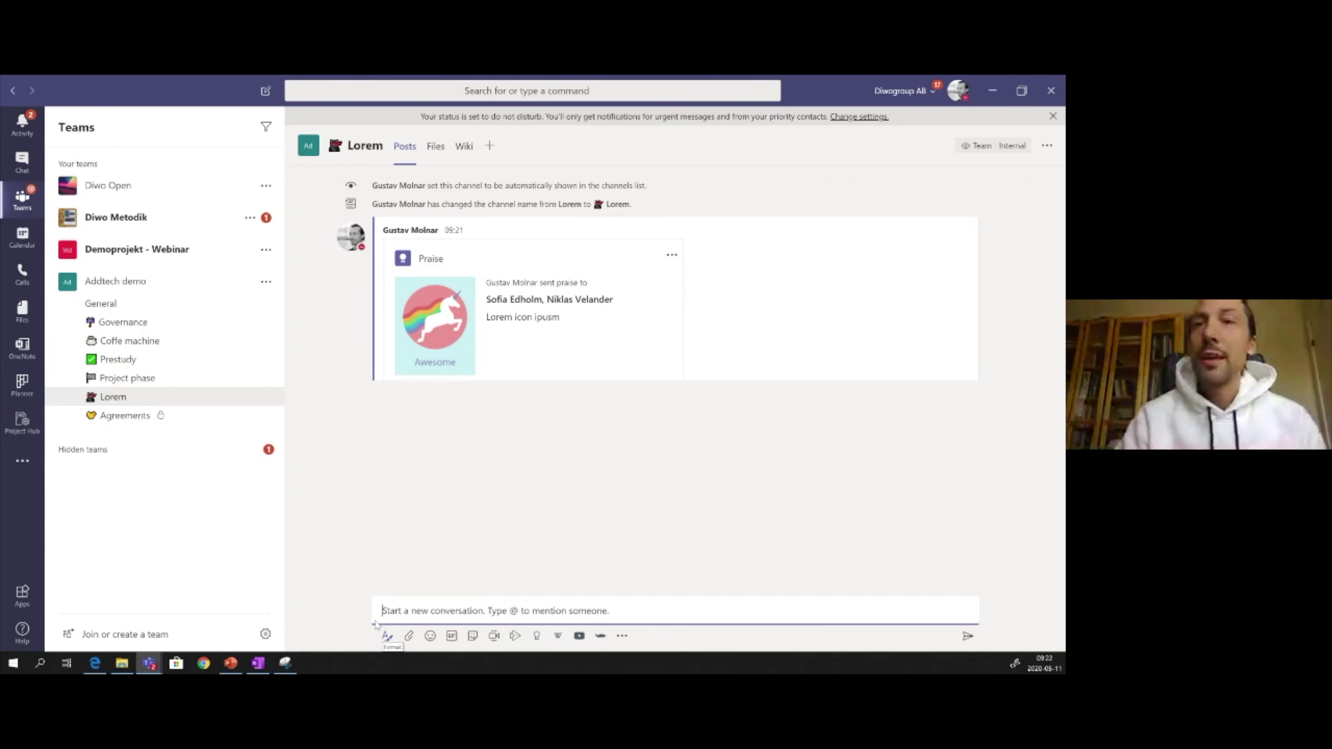
Step: Post the plain message "Lorem" as a new conversation in the Lorem channel
{"action": "type", "text": "Lorem"}
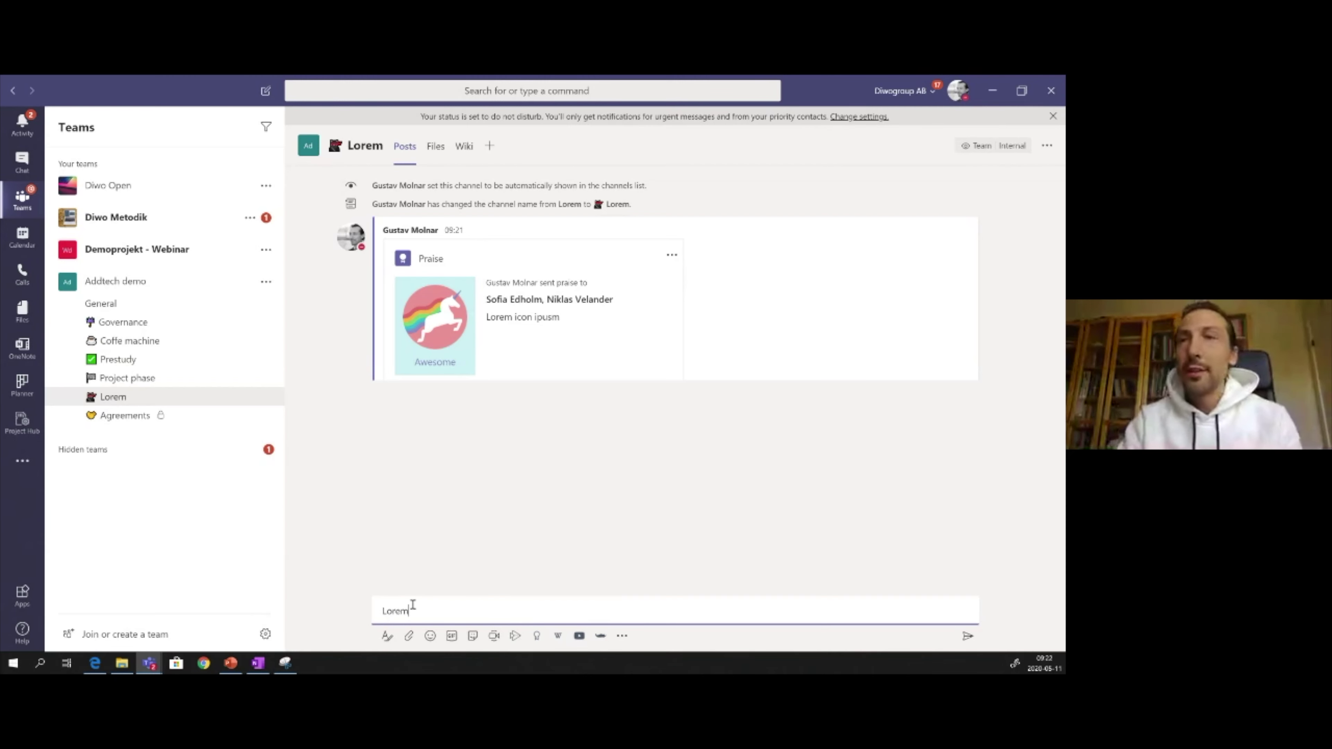
{"action": "key", "text": "Return"}
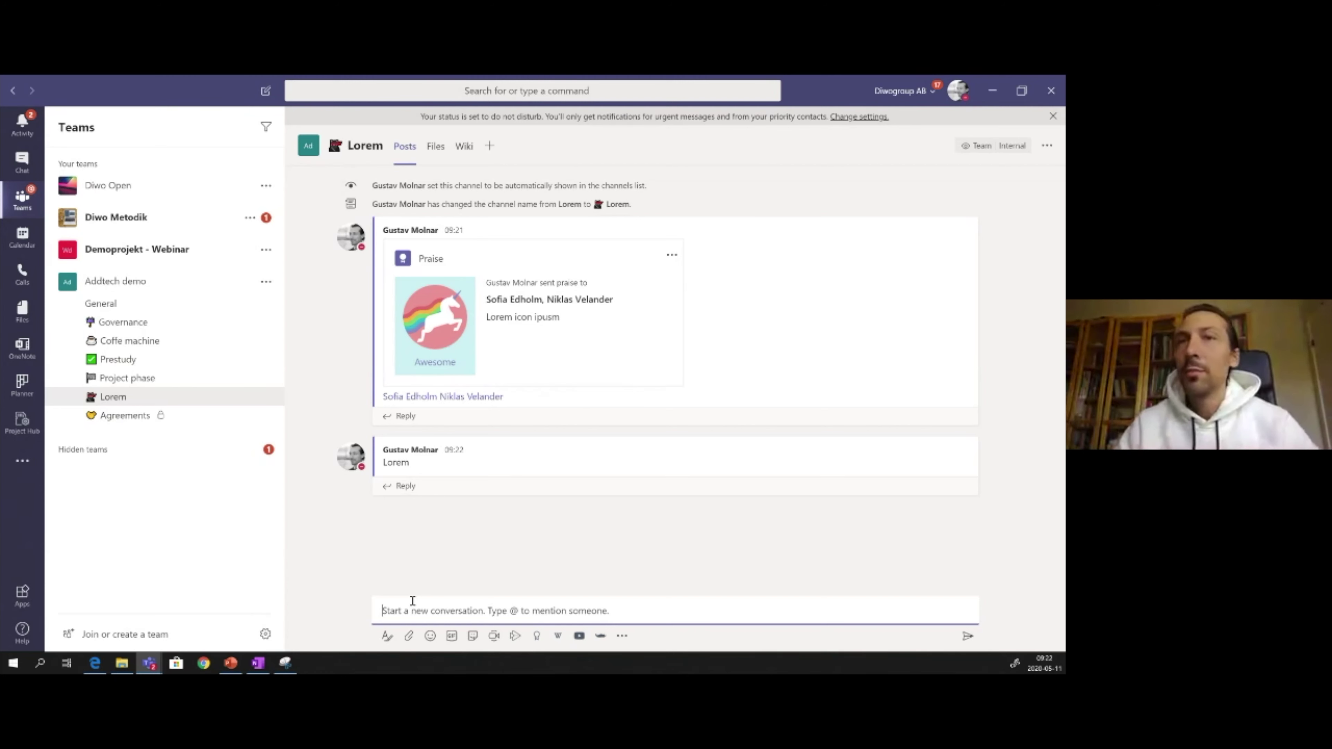
Step: Draft a new post as an announcement with the headline "Lorem" and mark it as important
{"action": "left_click", "coordinate": [387, 637]}
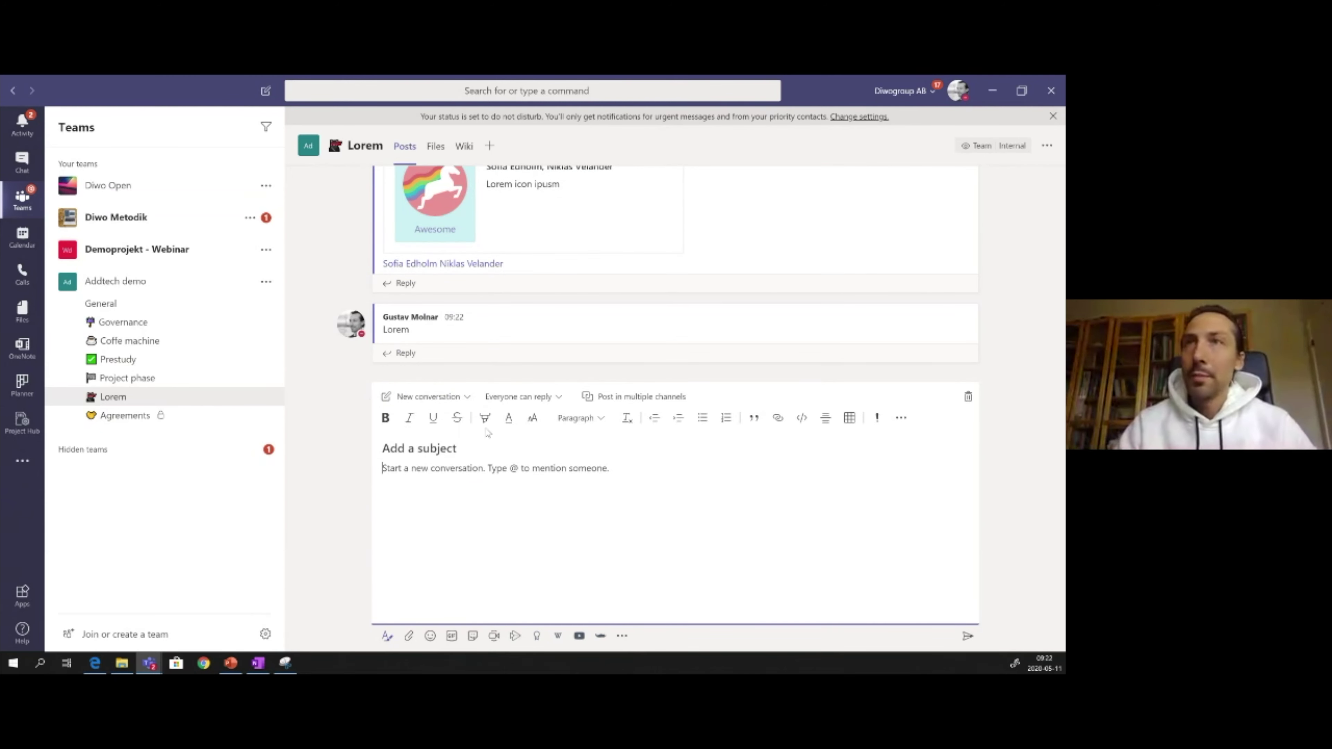
{"action": "left_click", "coordinate": [461, 399]}
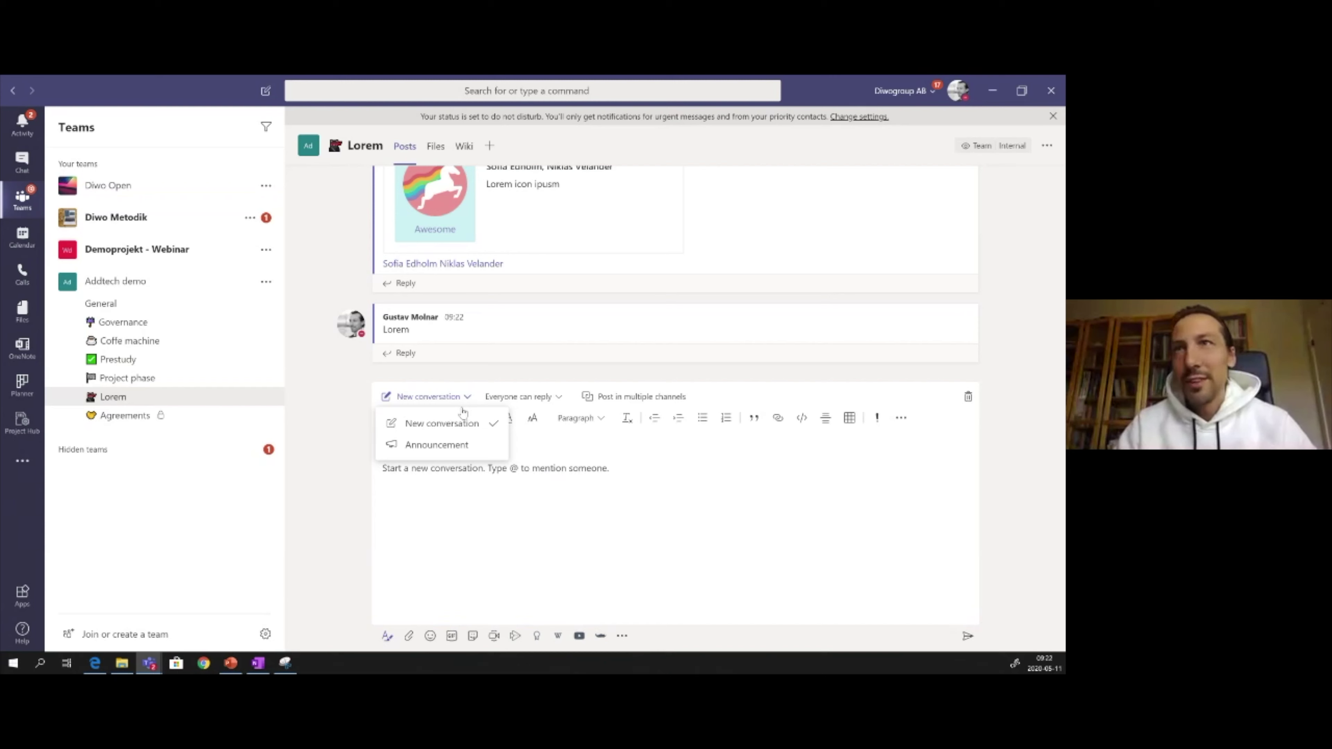
{"action": "left_click", "coordinate": [458, 448]}
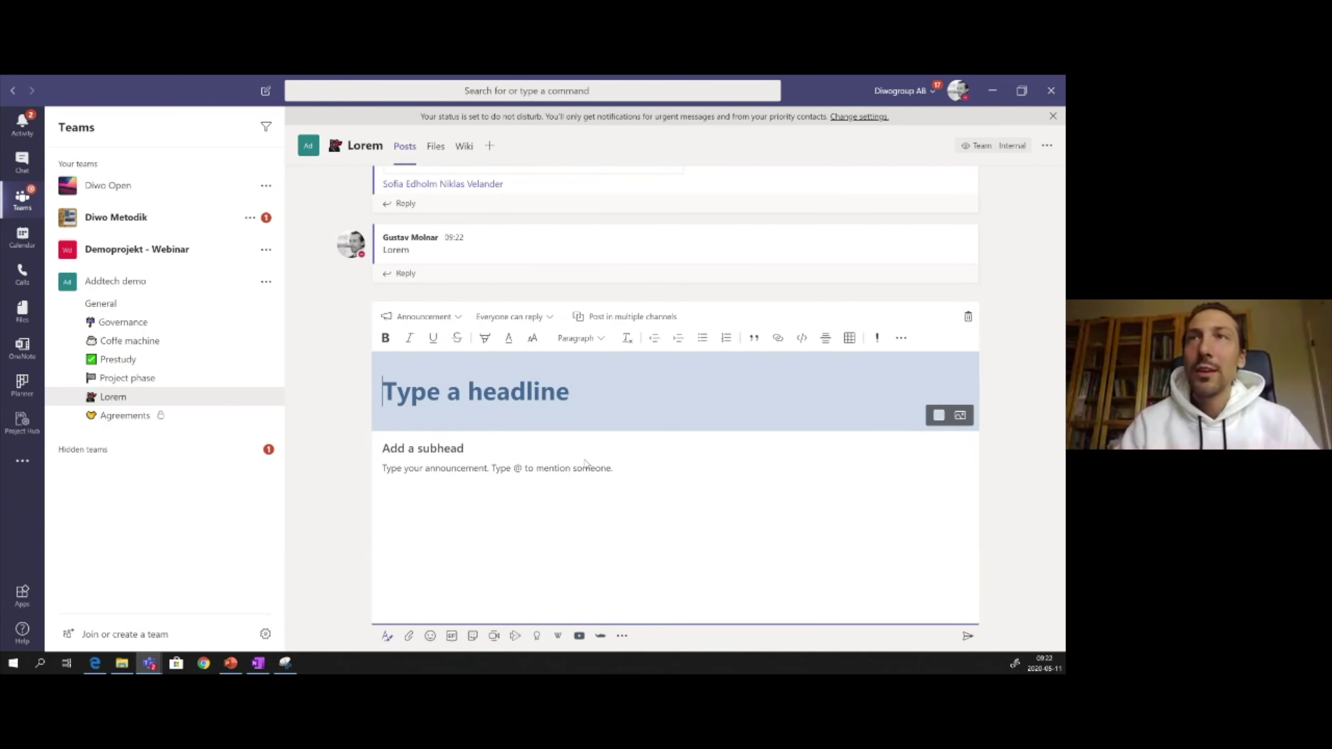
{"action": "type", "text": "Lorem"}
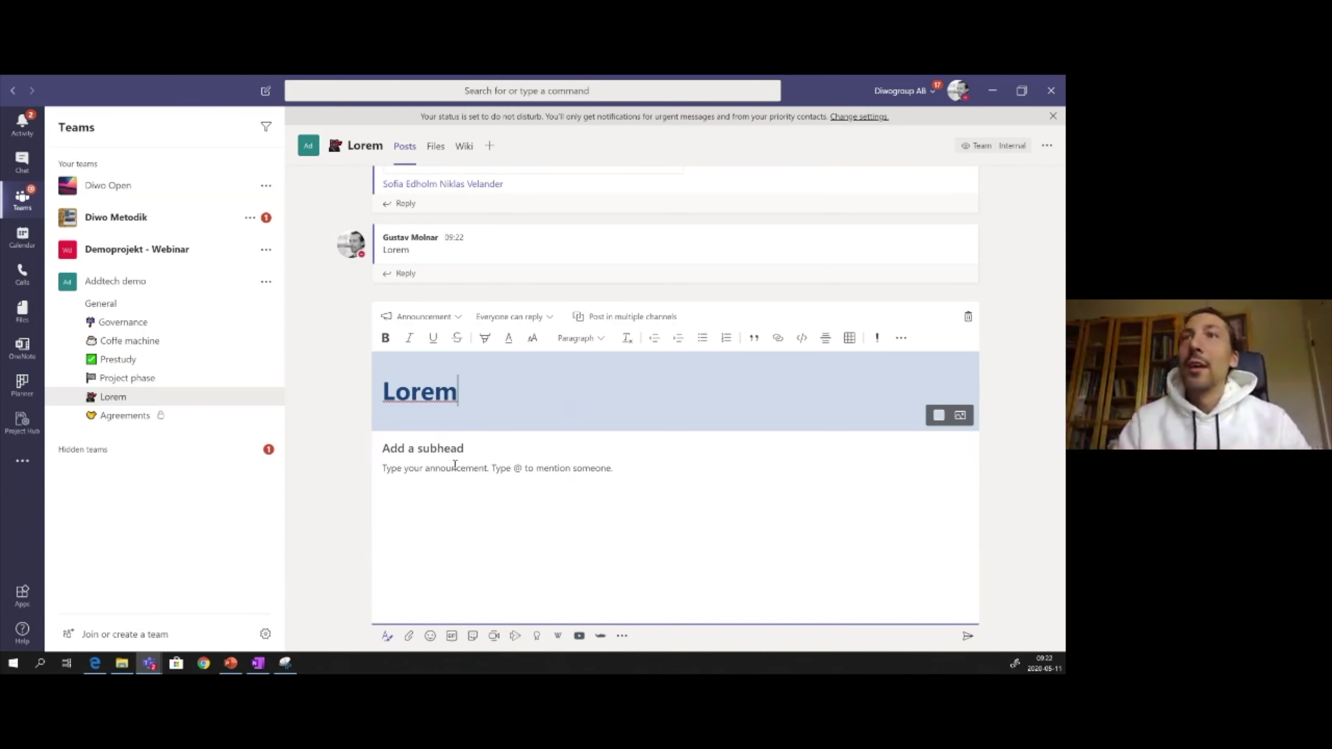
{"action": "left_click", "coordinate": [436, 454]}
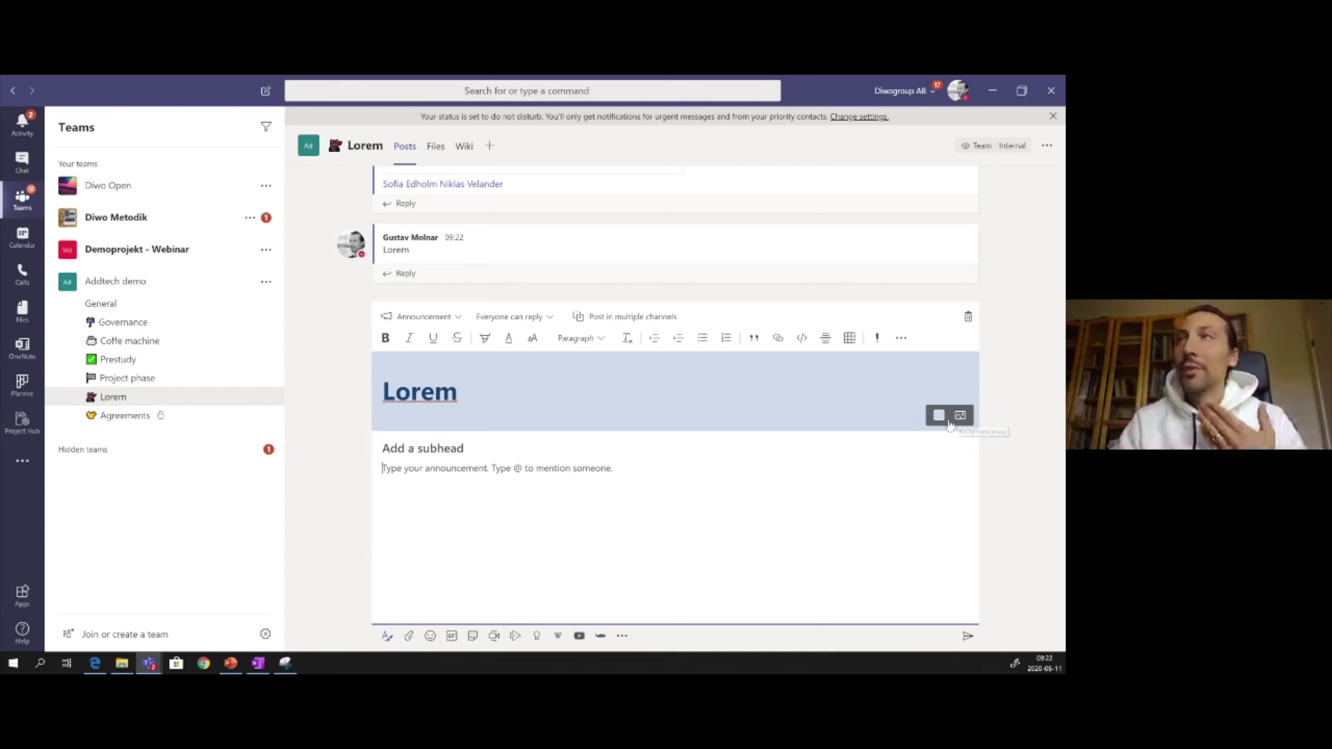
{"action": "left_click", "coordinate": [592, 339]}
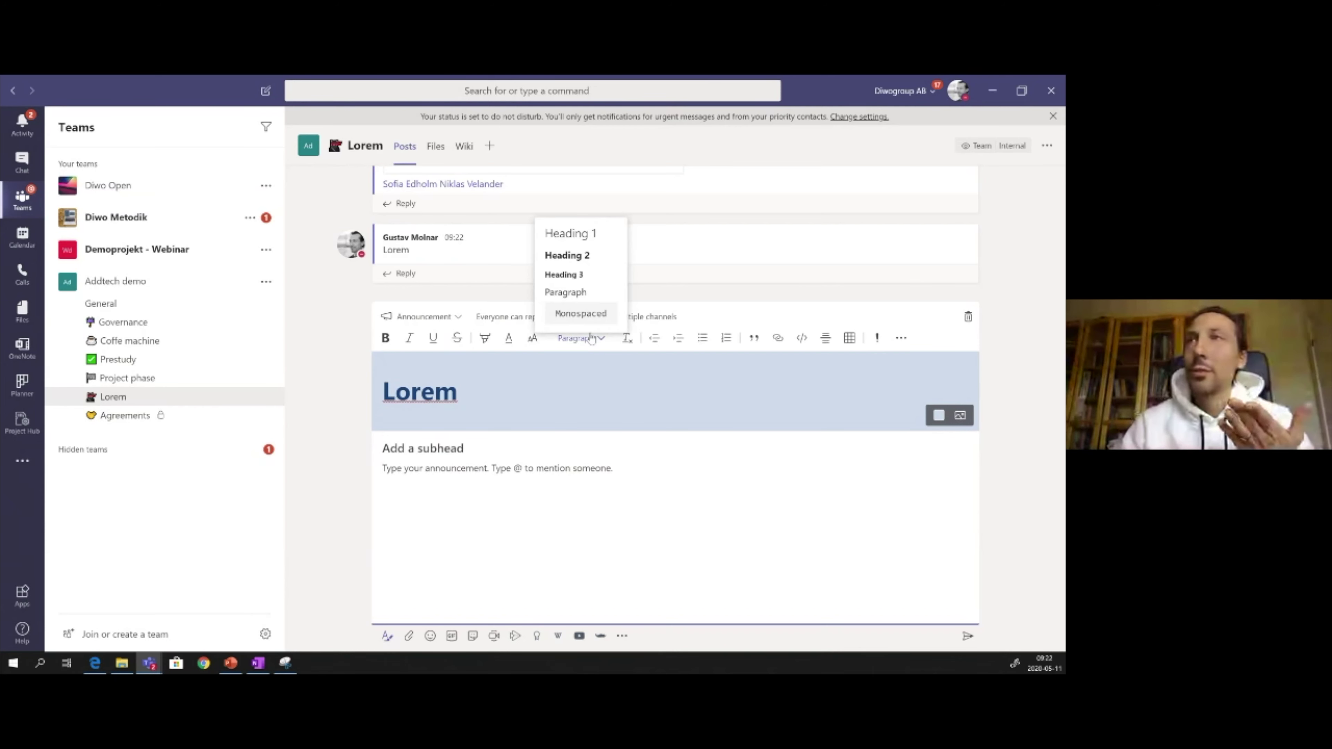
{"action": "left_click", "coordinate": [585, 462]}
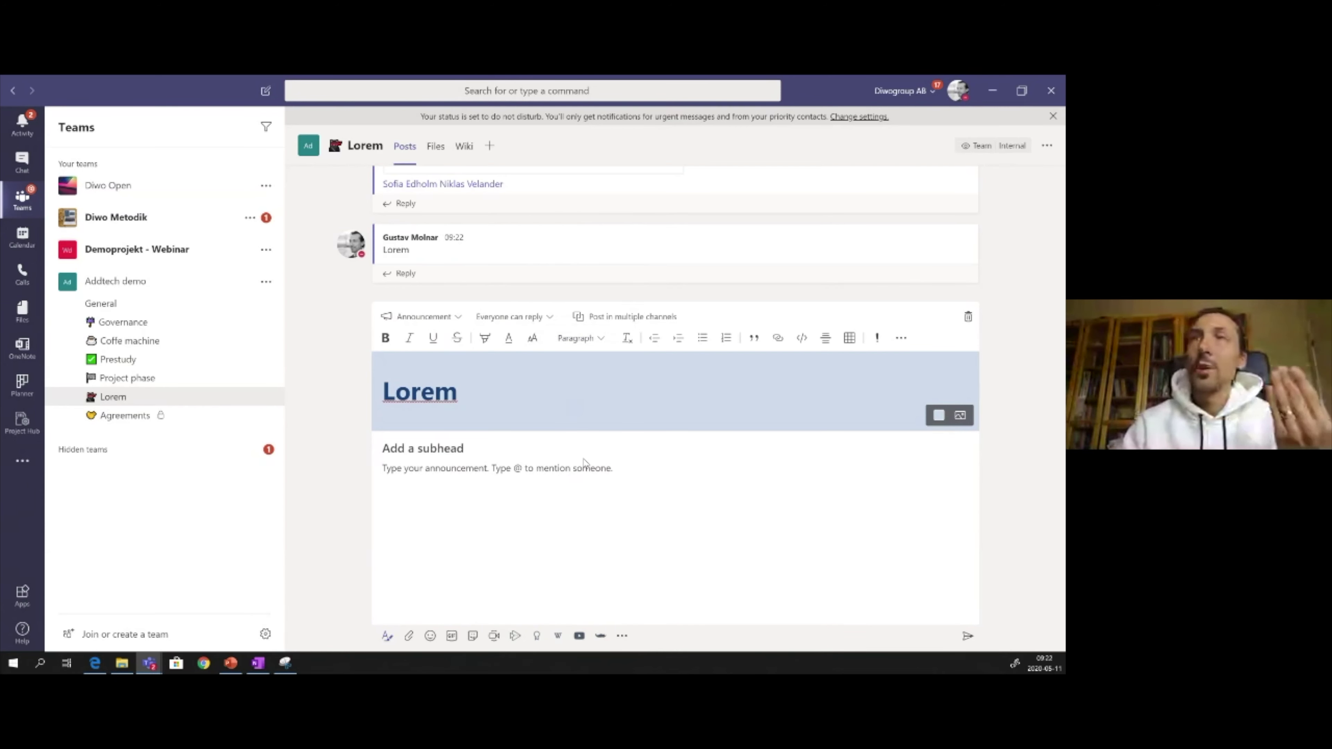
{"action": "left_click", "coordinate": [877, 342]}
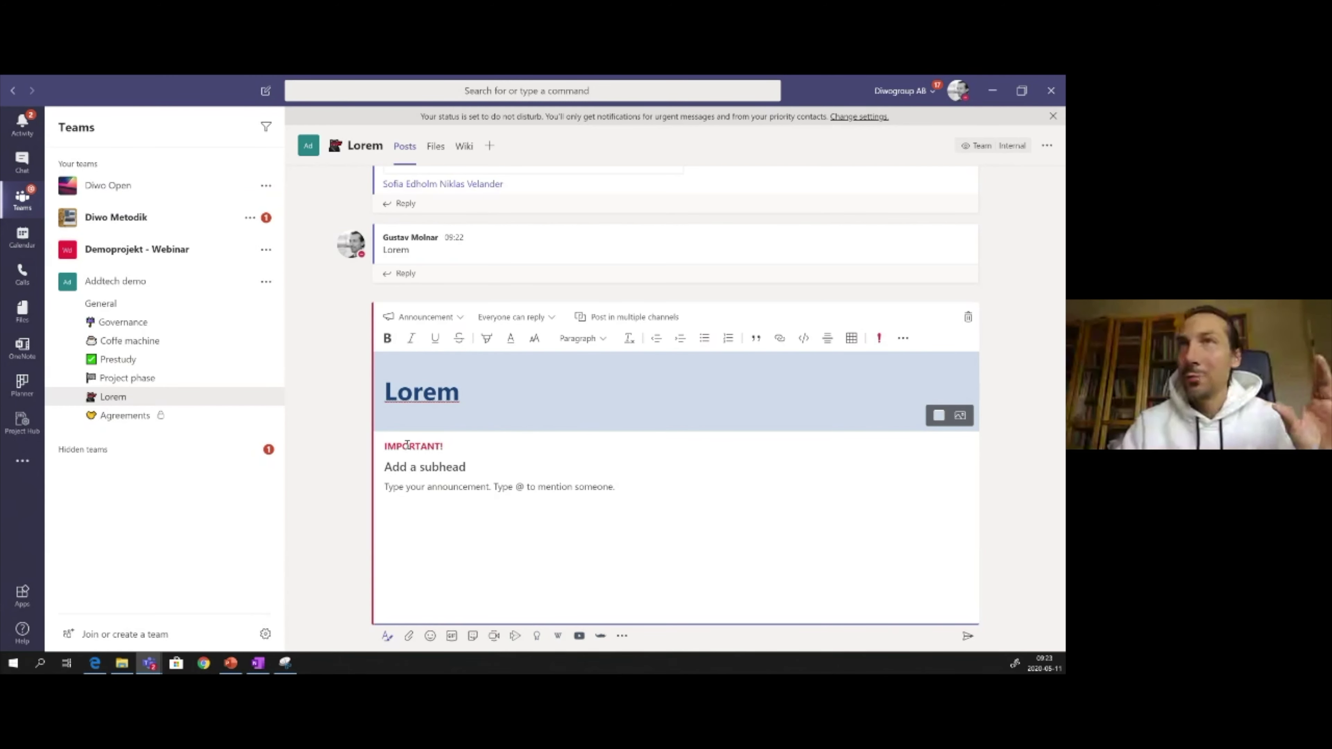
Step: Limit replies on the announcement to the author and moderators, and set it back to everyone can reply
{"action": "left_click", "coordinate": [546, 319]}
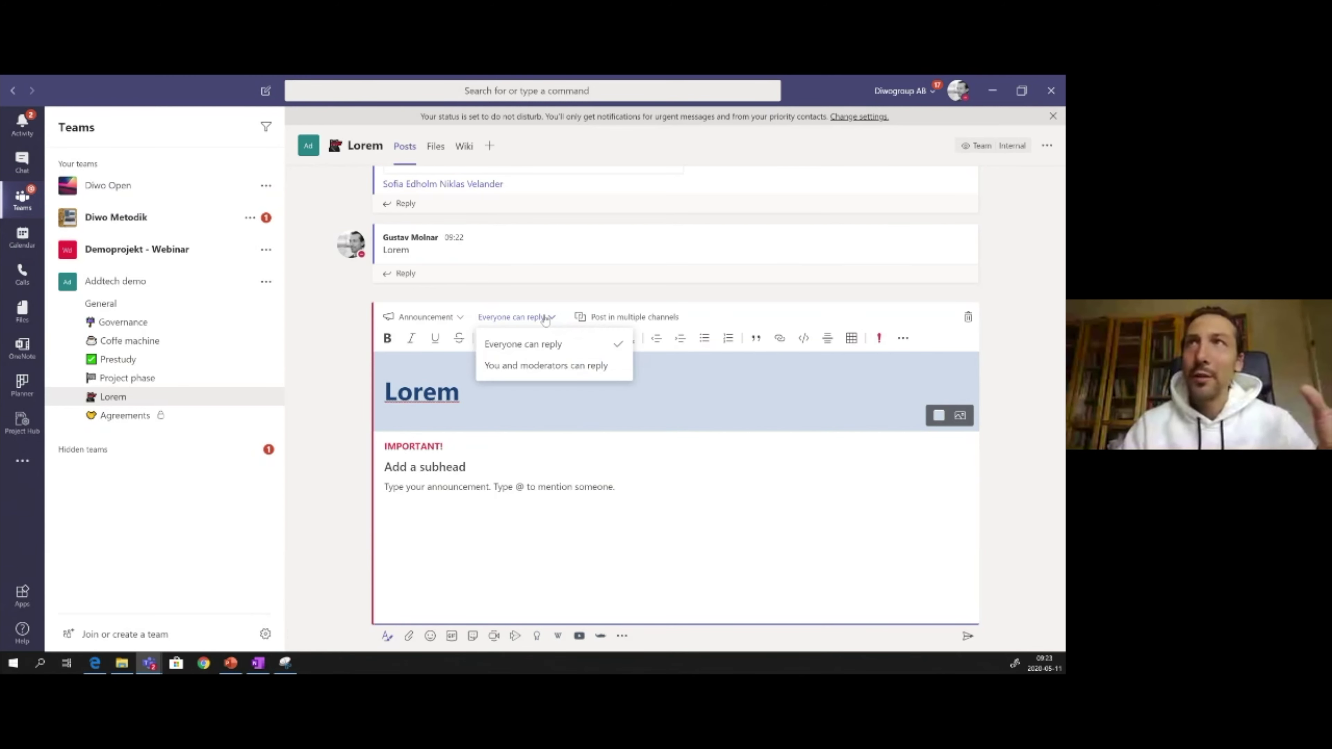
{"action": "left_click", "coordinate": [544, 367]}
{"action": "left_click", "coordinate": [587, 318]}
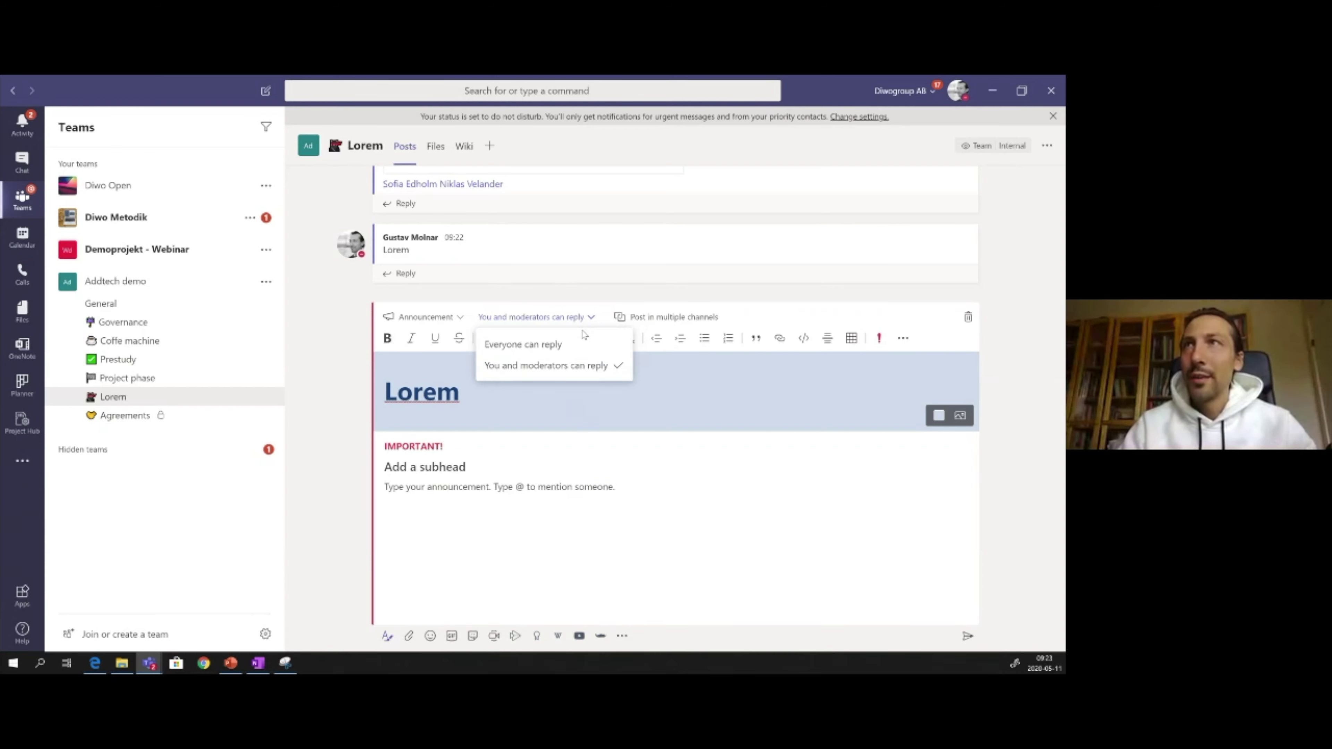
{"action": "left_click", "coordinate": [577, 344]}
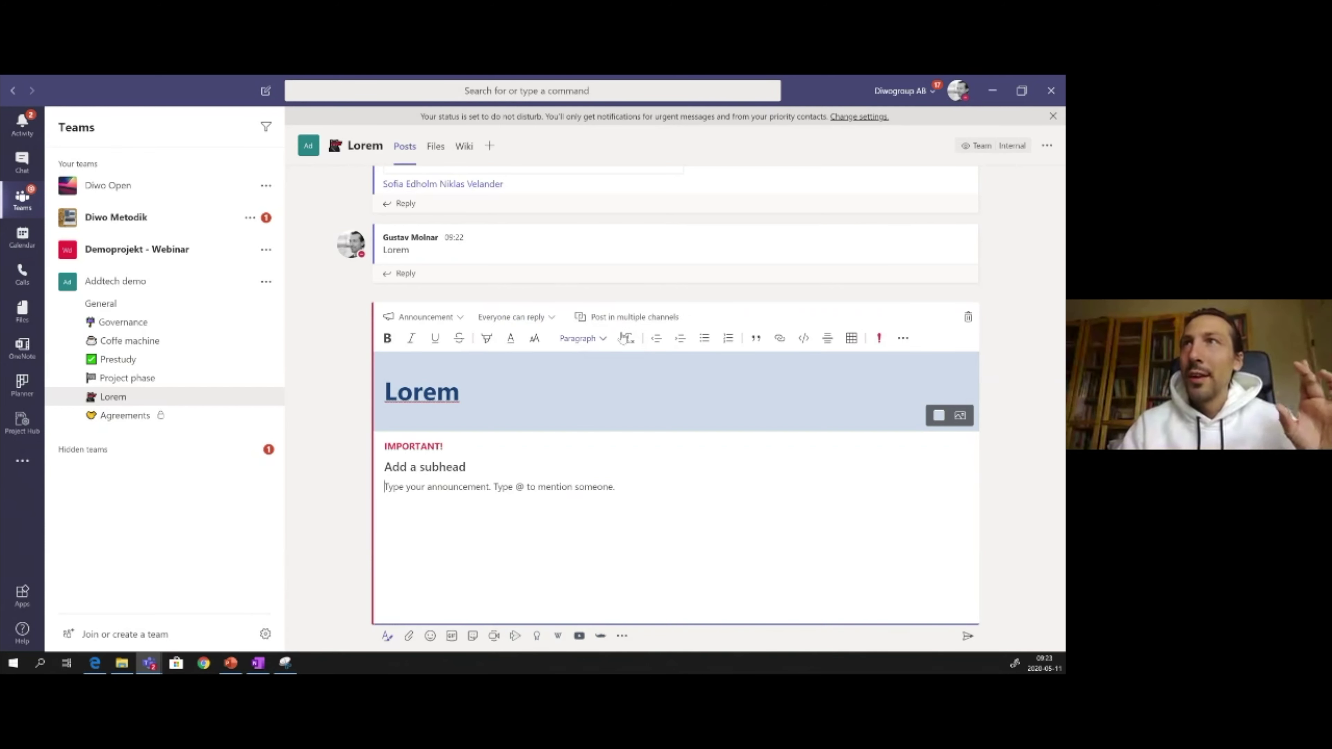
Step: Try selecting Addtech demo's General and Coffe machine plus Diwo Open's General for the announcement, cancel the selection and discard the draft
{"action": "left_click", "coordinate": [663, 321]}
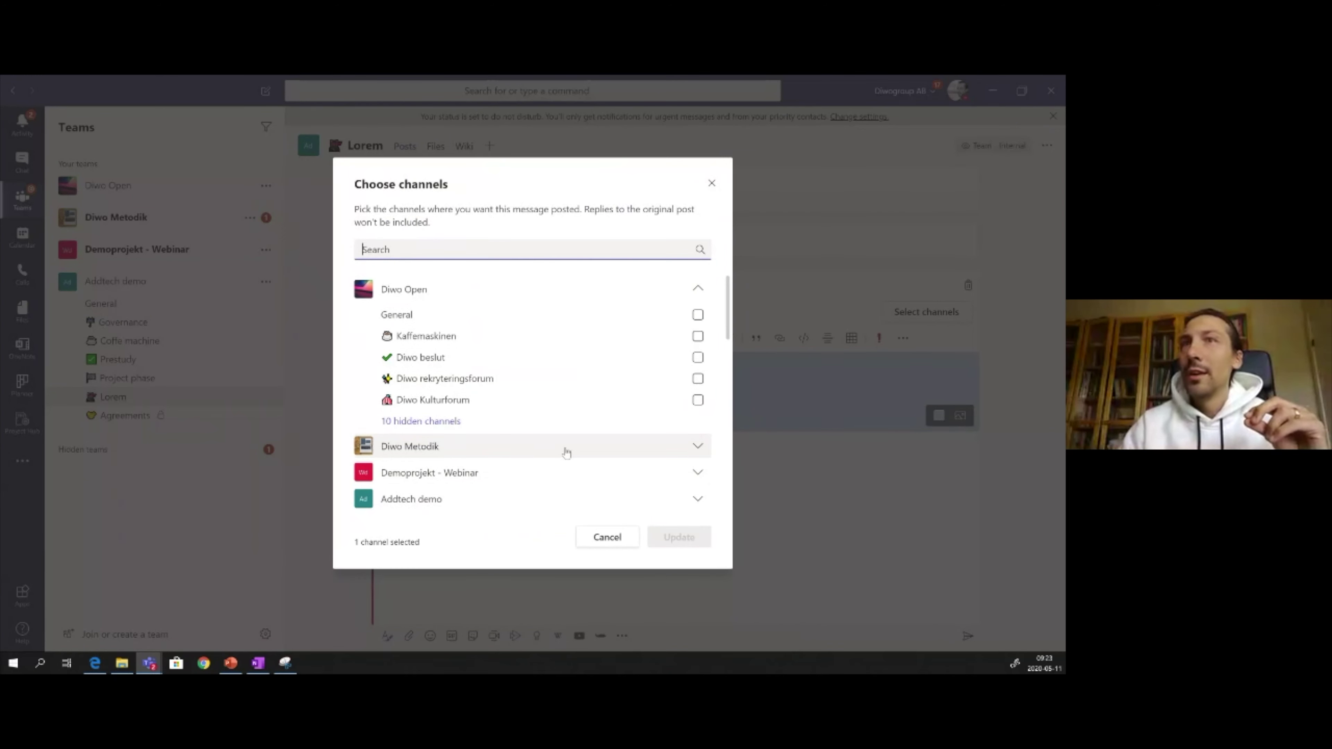
{"action": "left_click", "coordinate": [436, 498]}
{"action": "scroll", "coordinate": [603, 383], "scroll_direction": "down", "scroll_amount": 2}
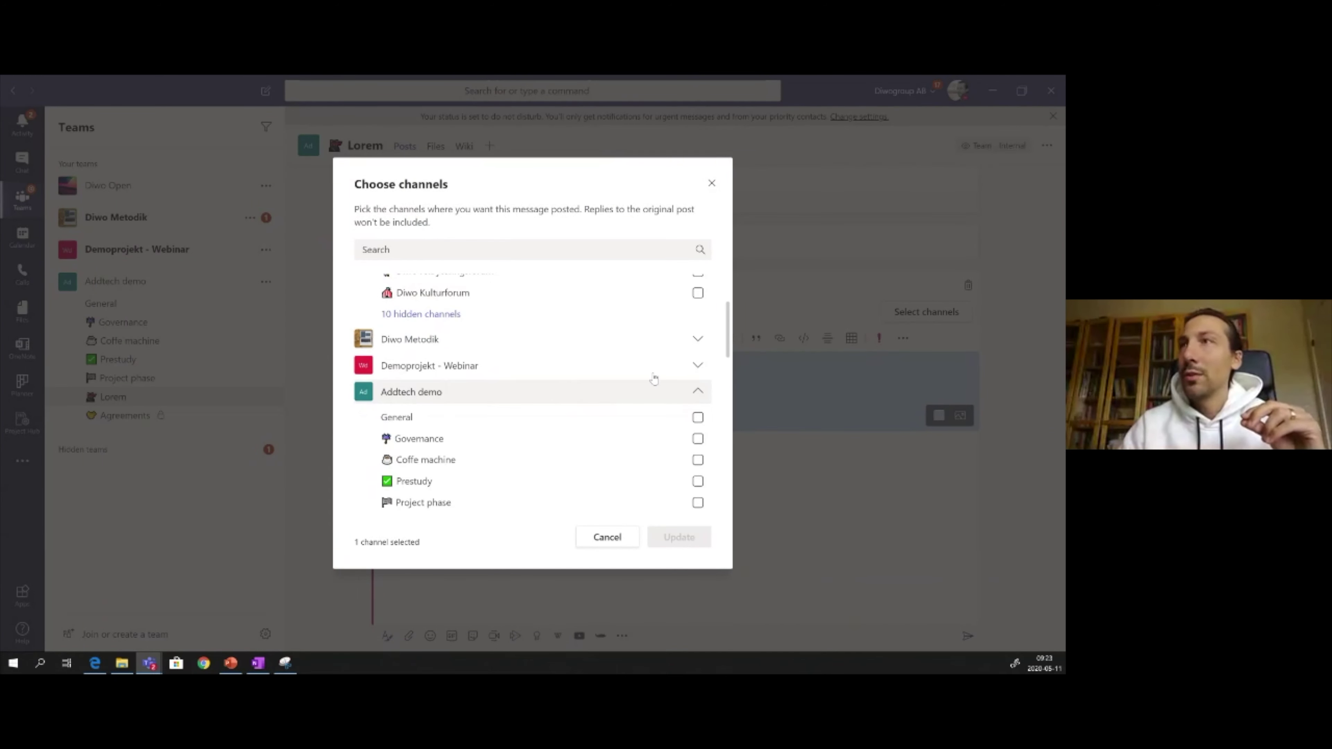
{"action": "left_click", "coordinate": [698, 418]}
{"action": "left_click", "coordinate": [698, 460]}
{"action": "scroll", "coordinate": [700, 378], "scroll_direction": "up", "scroll_amount": 3}
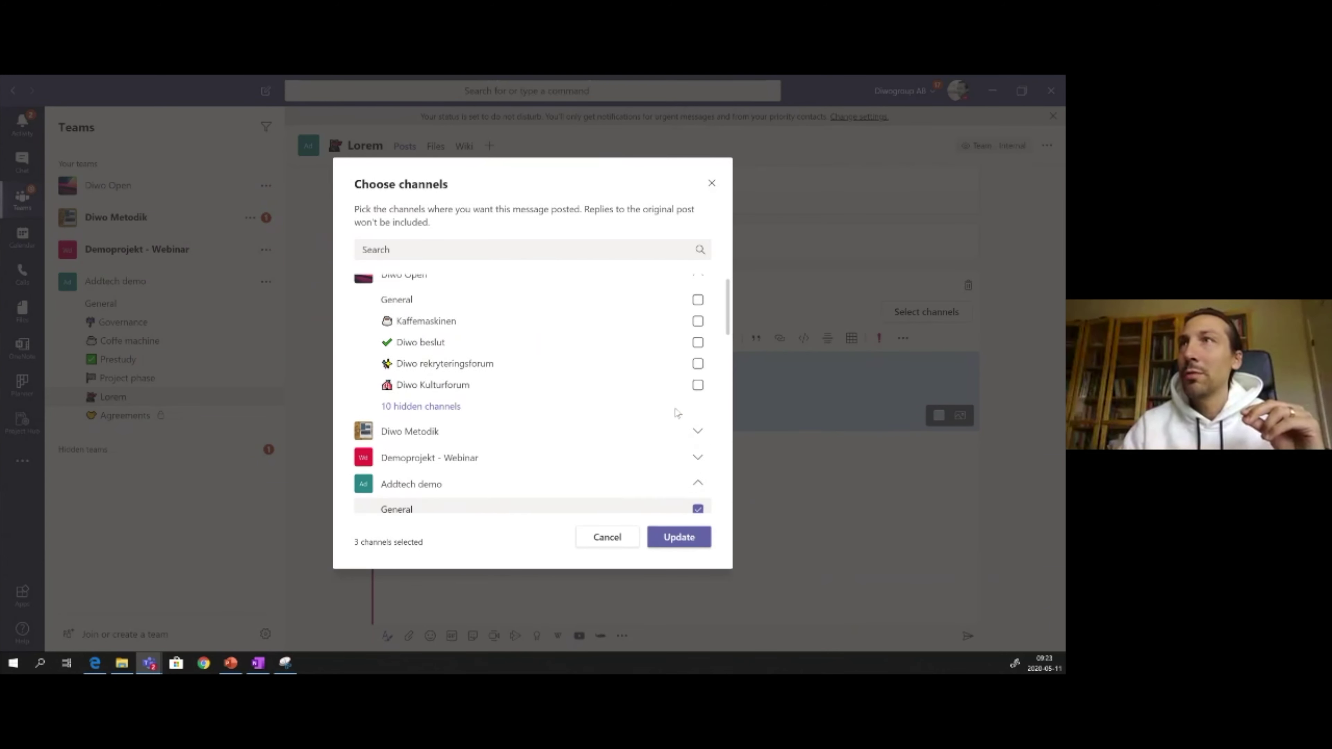
{"action": "left_click", "coordinate": [698, 301]}
{"action": "left_click", "coordinate": [698, 321]}
{"action": "left_click", "coordinate": [698, 321]}
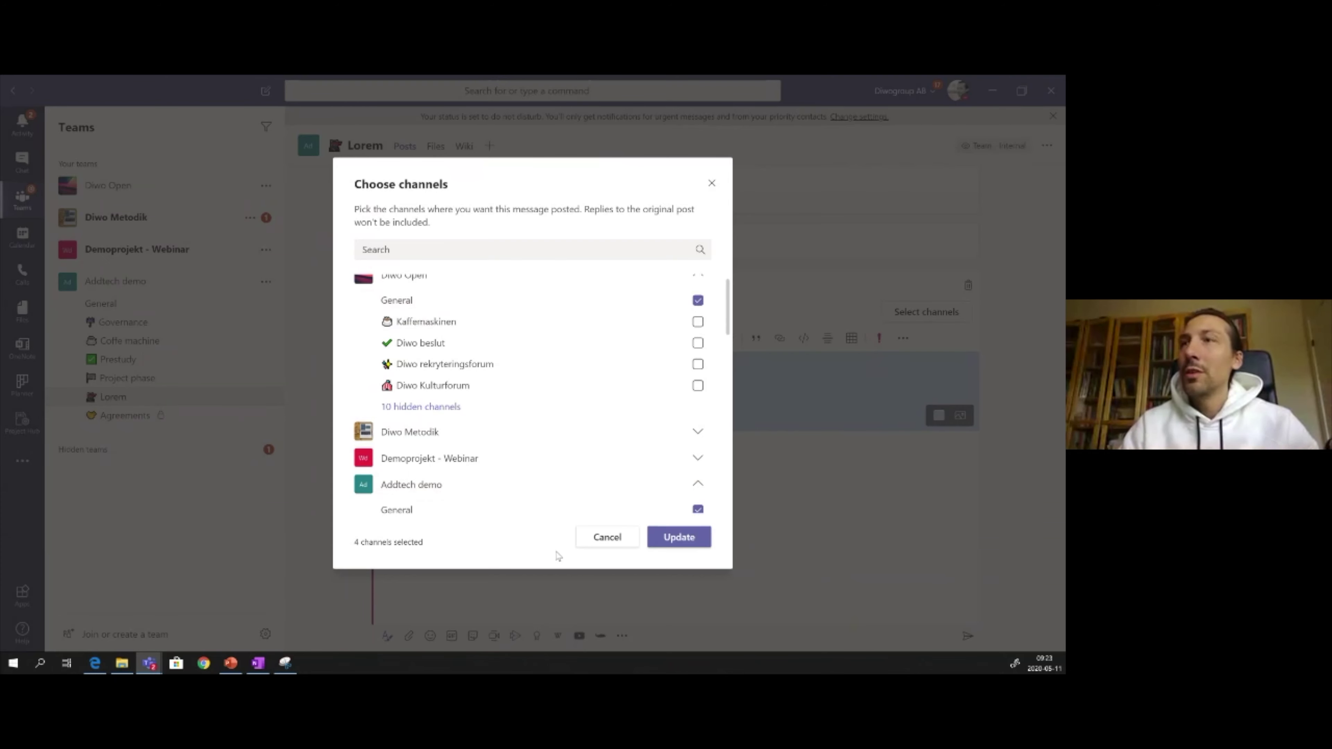
{"action": "left_click", "coordinate": [591, 546]}
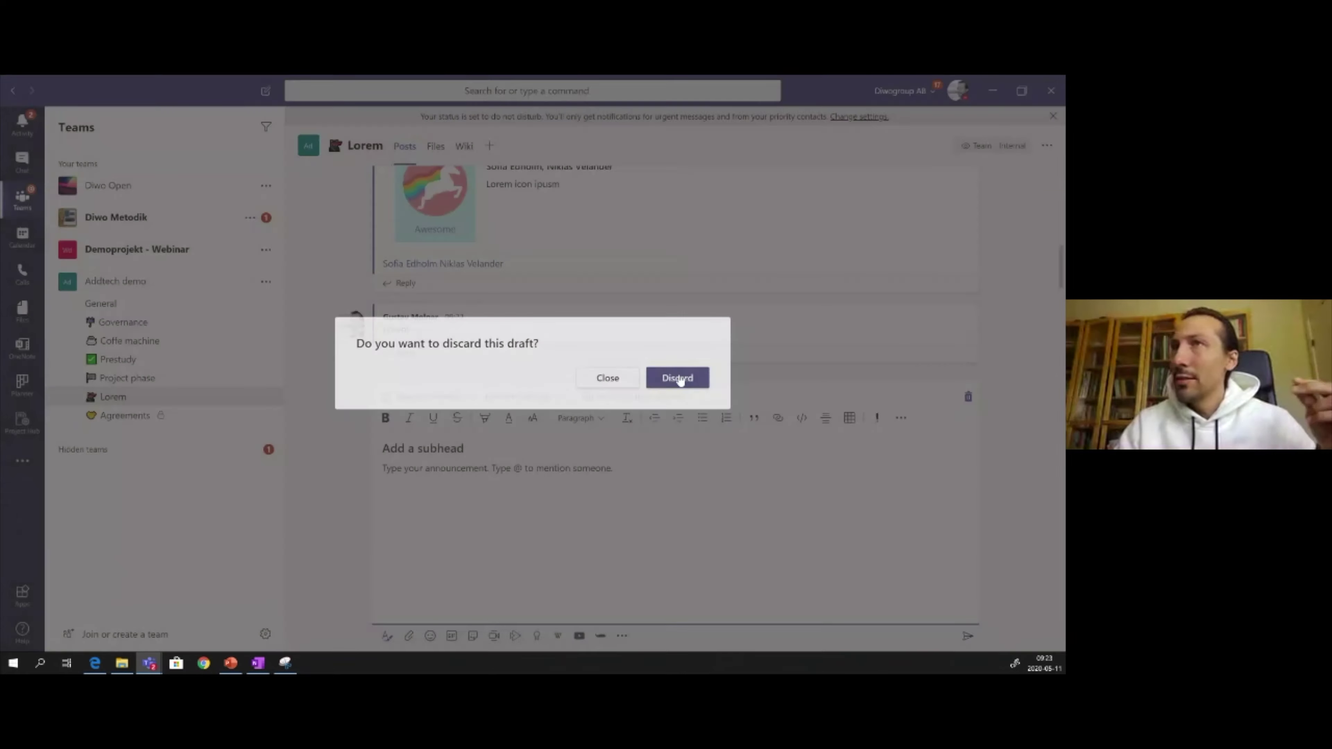
{"action": "left_click", "coordinate": [675, 378]}
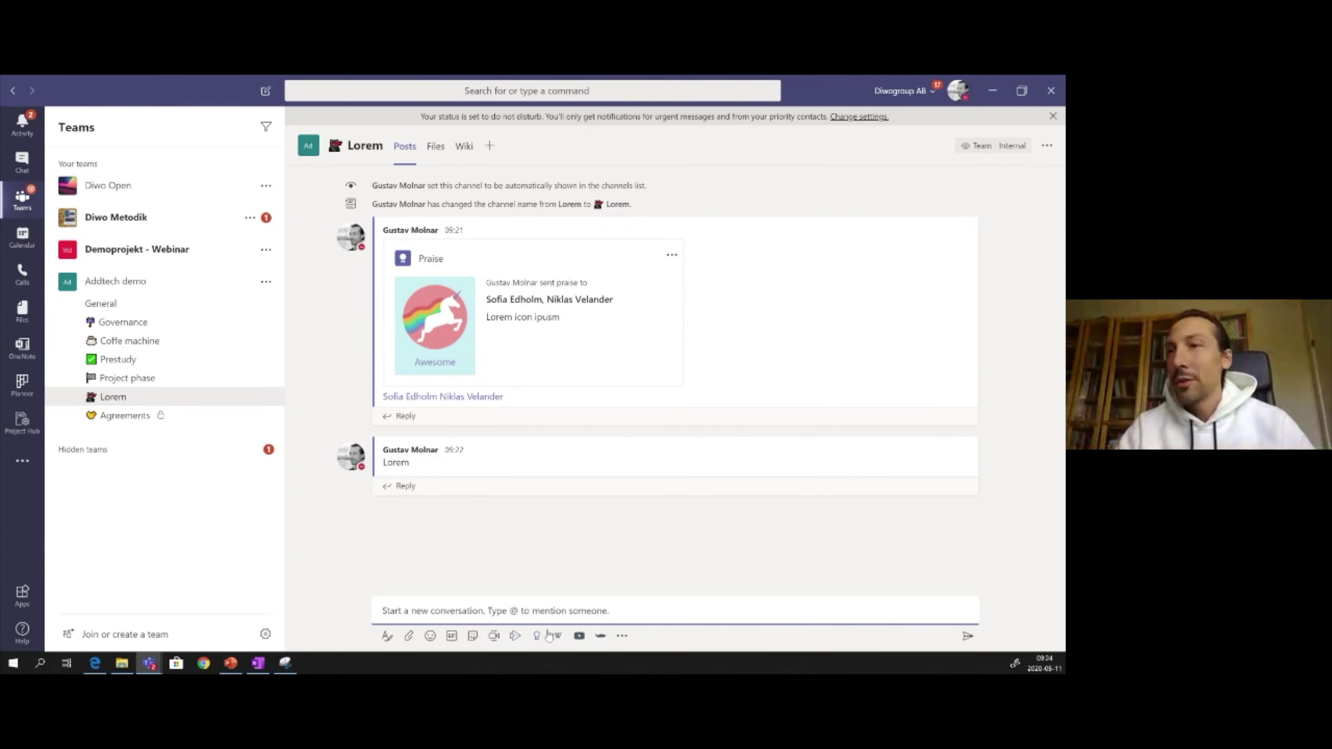
Step: Start a Forms poll in the Lorem channel with the question "Is Monday the greatest day?"
{"action": "left_click", "coordinate": [623, 637]}
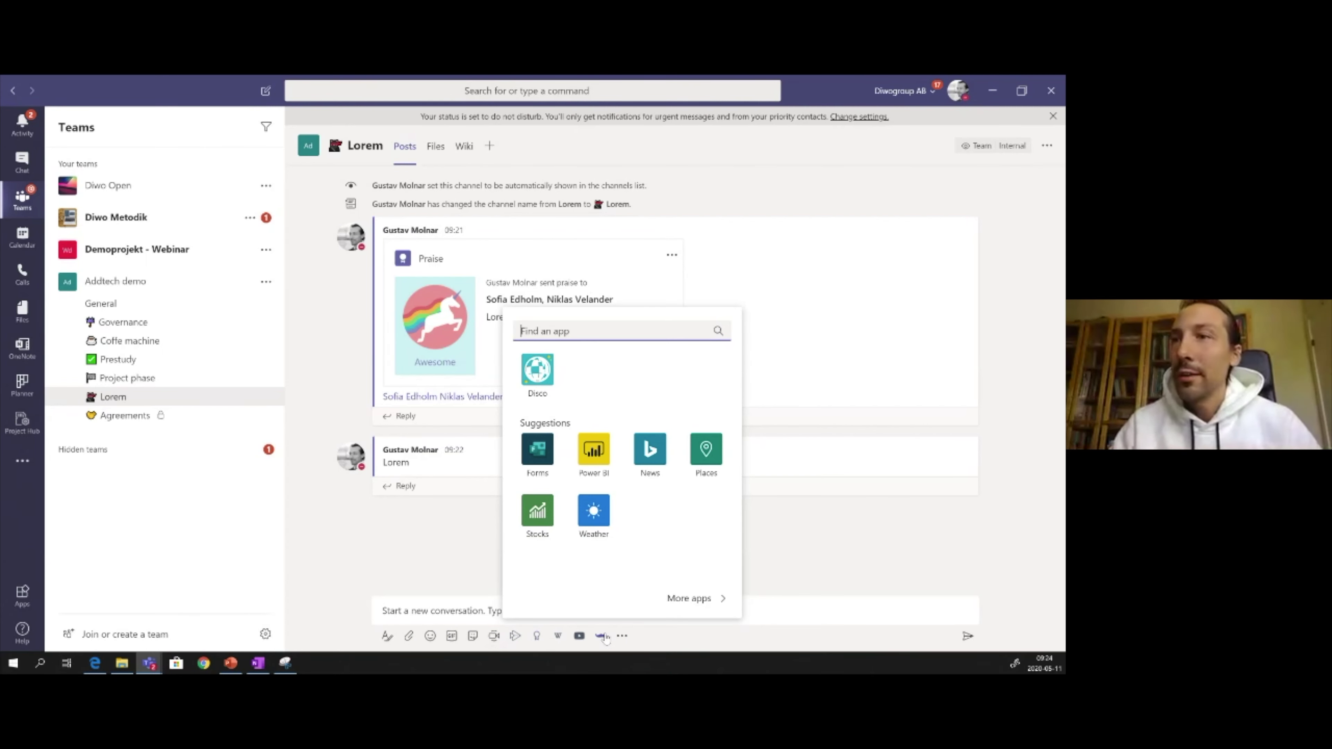
{"action": "left_click", "coordinate": [544, 451]}
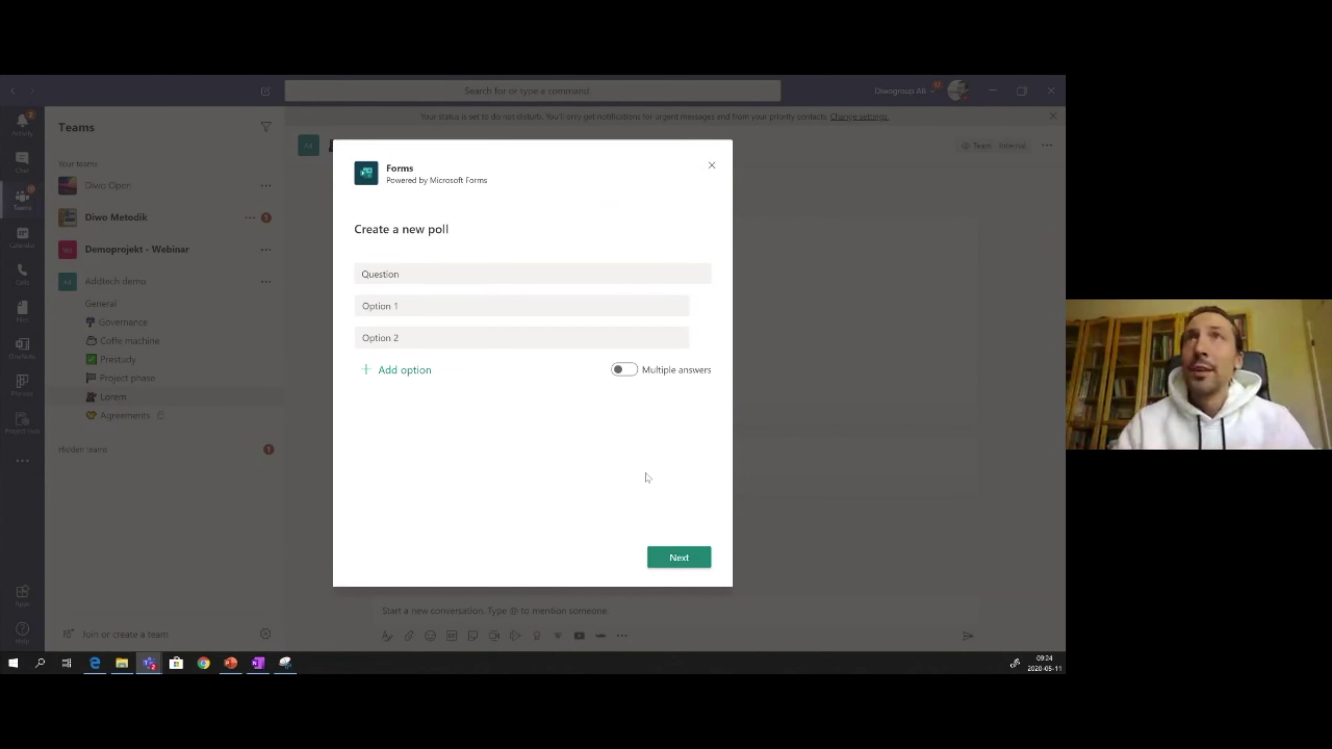
{"action": "left_click", "coordinate": [396, 279]}
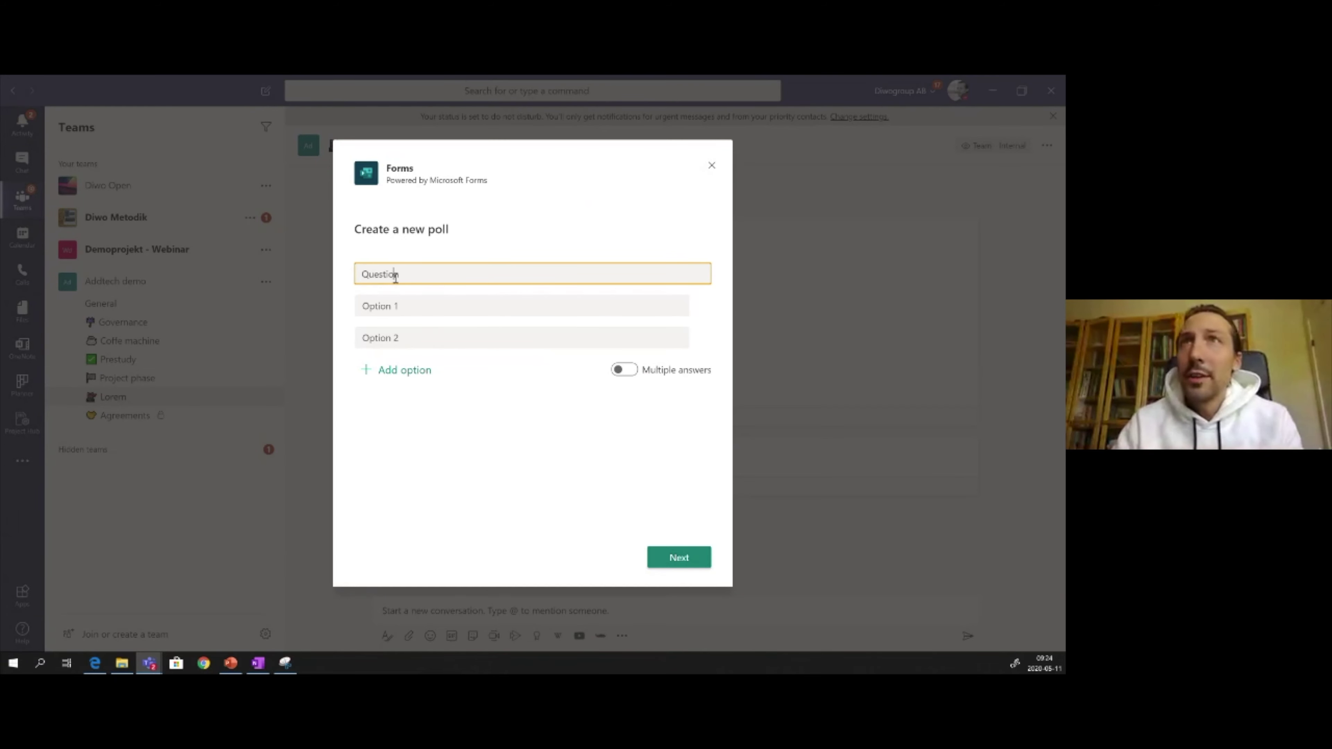
{"action": "left_click_drag", "start_coordinate": [399, 277], "coordinate": [355, 278]}
{"action": "type", "text": "I"}
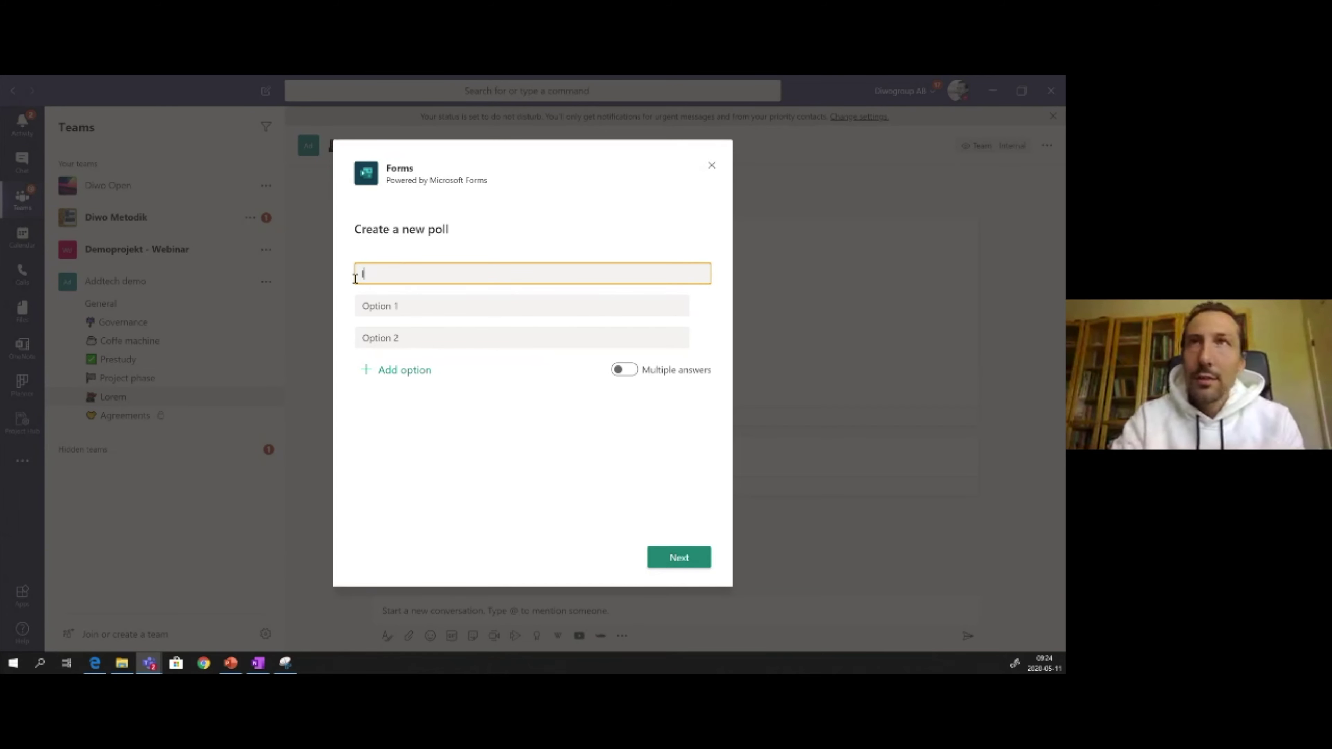
{"action": "type", "text": "s Monday the "}
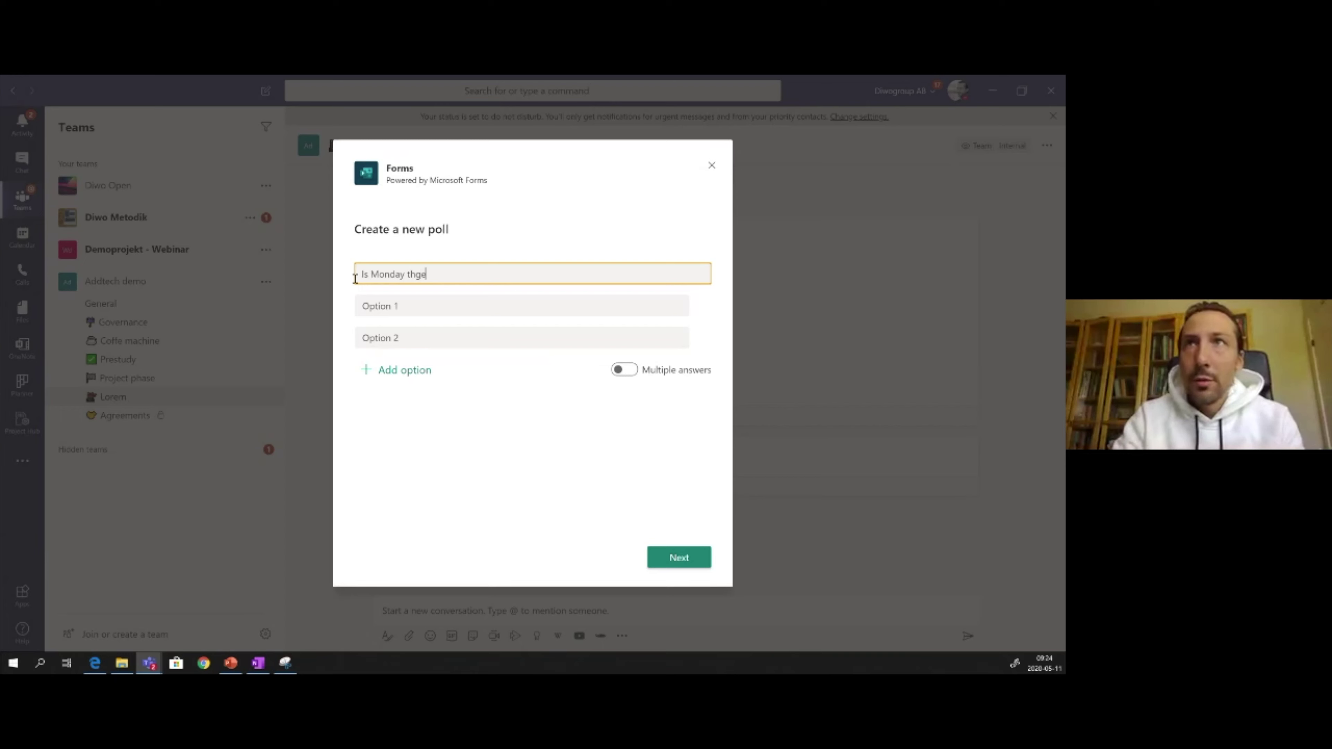
{"action": "type", "text": "great"}
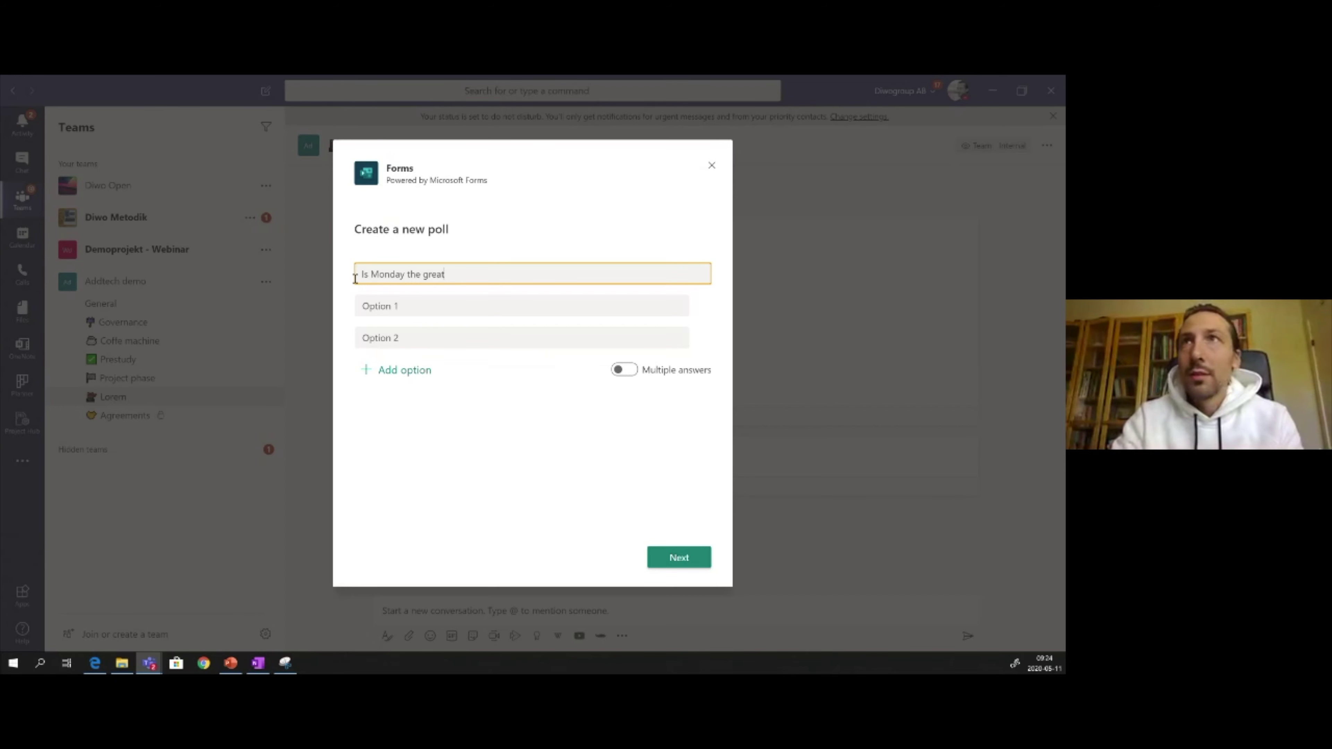
{"action": "type", "text": "est day?"}
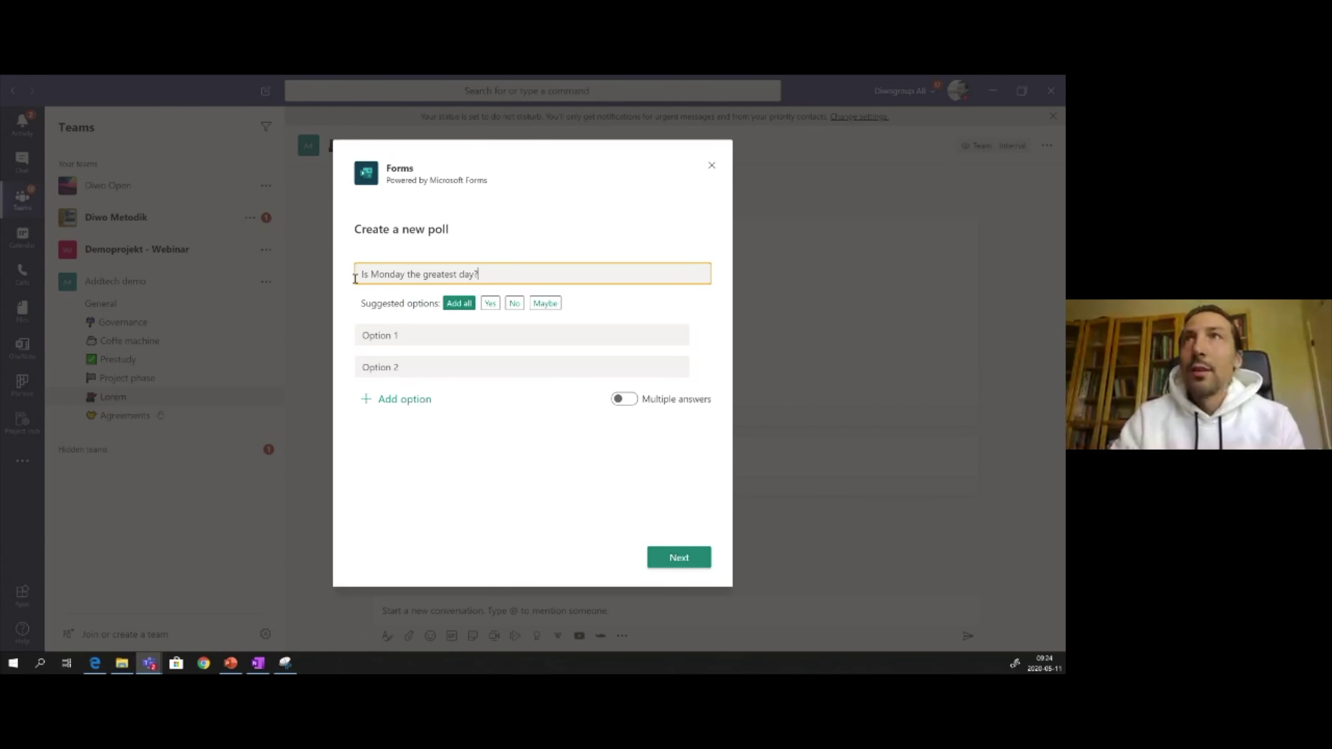
Step: Fill the poll's answers with the suggested options Yes, No and Maybe
{"action": "left_click", "coordinate": [454, 342]}
{"action": "type", "text": "Yes"}
{"action": "left_click", "coordinate": [477, 361]}
{"action": "left_click", "coordinate": [461, 303]}
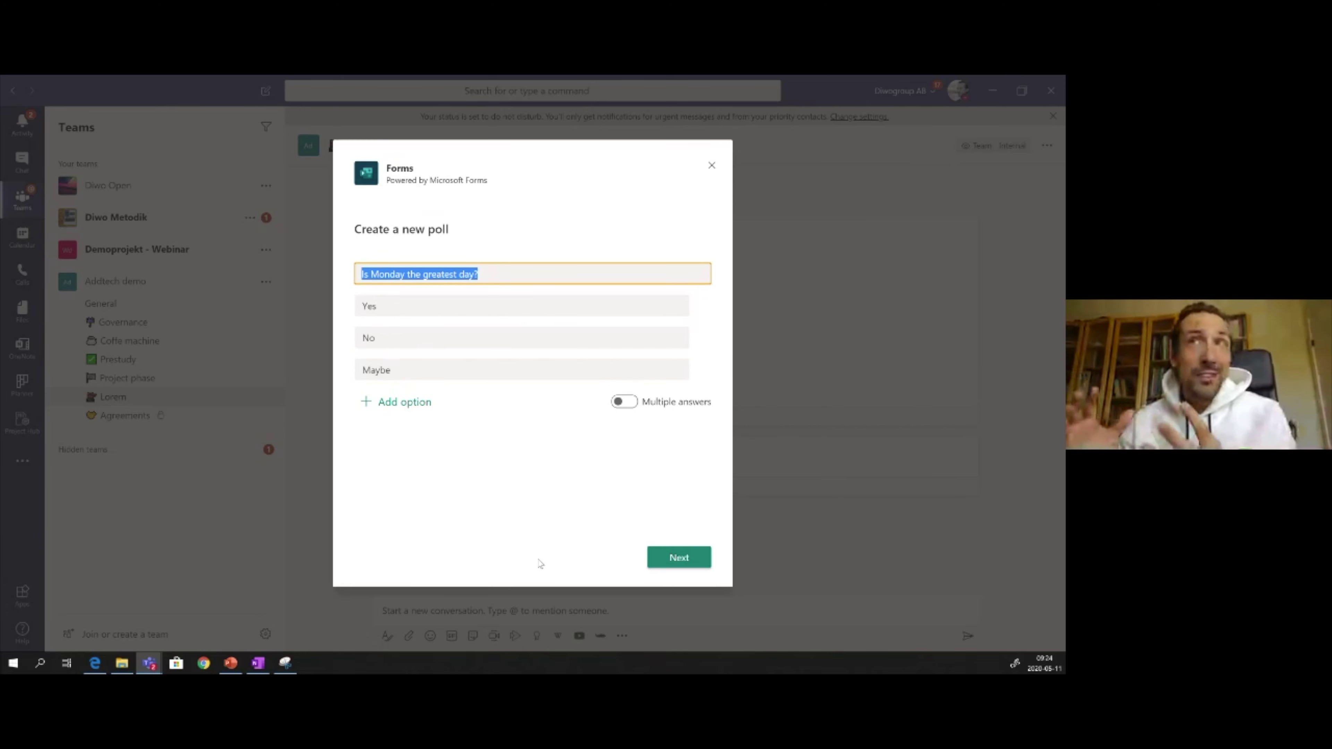
Step: Change the poll's second answer to "No, tuesdag is better" and continue to the card preview
{"action": "left_click", "coordinate": [400, 333]}
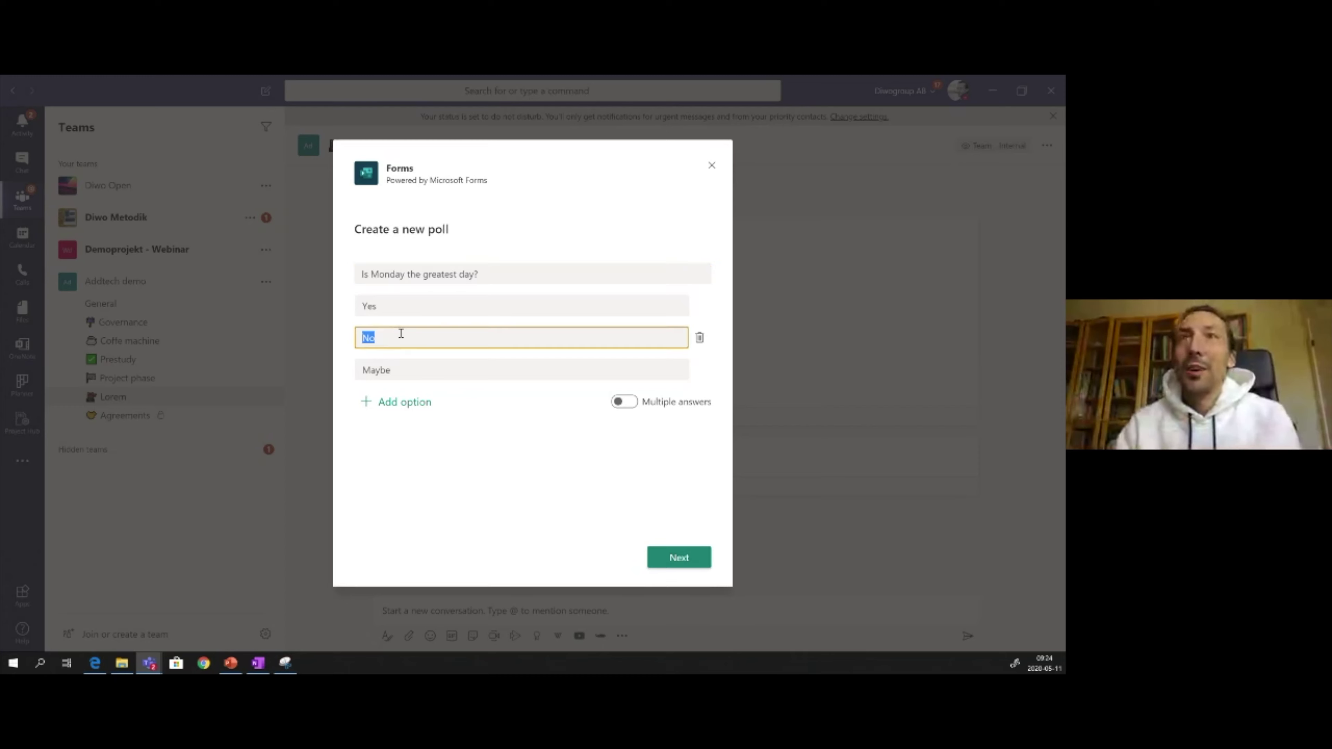
{"action": "type", "text": "No, tu"}
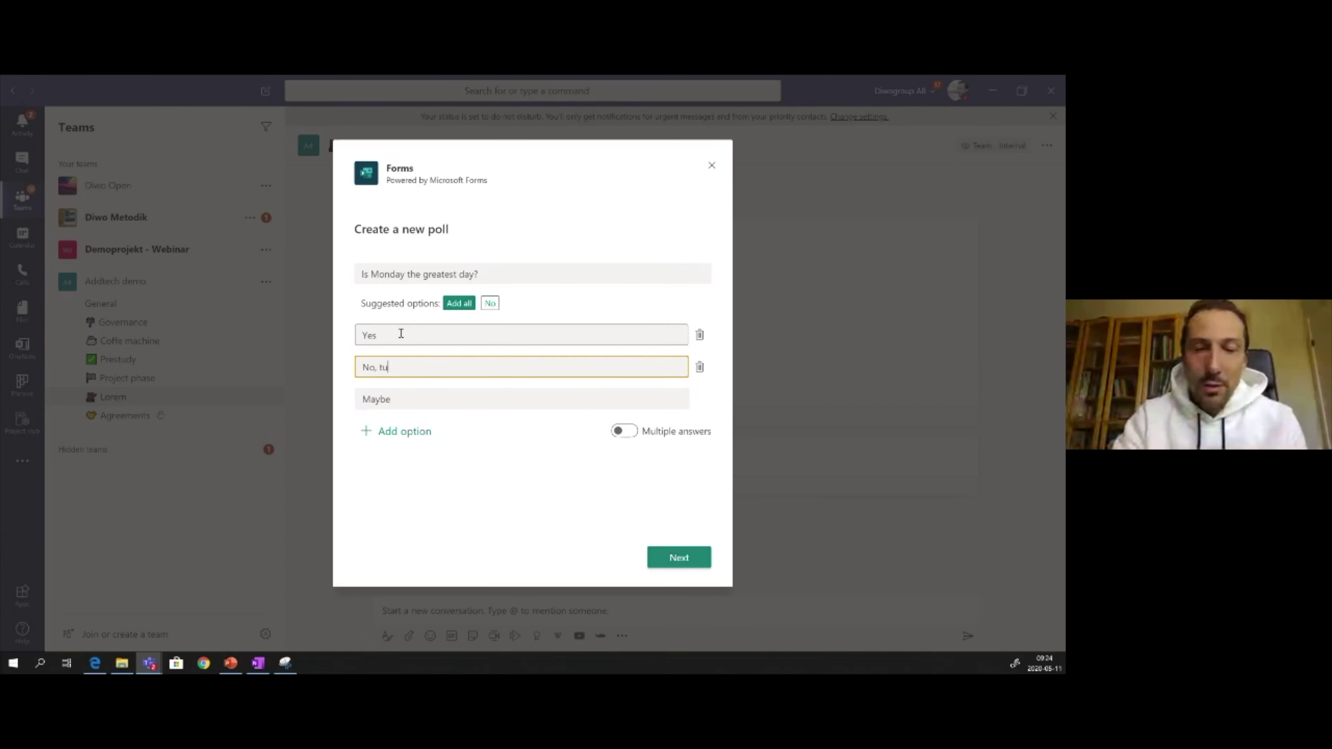
{"action": "type", "text": "esdag i"}
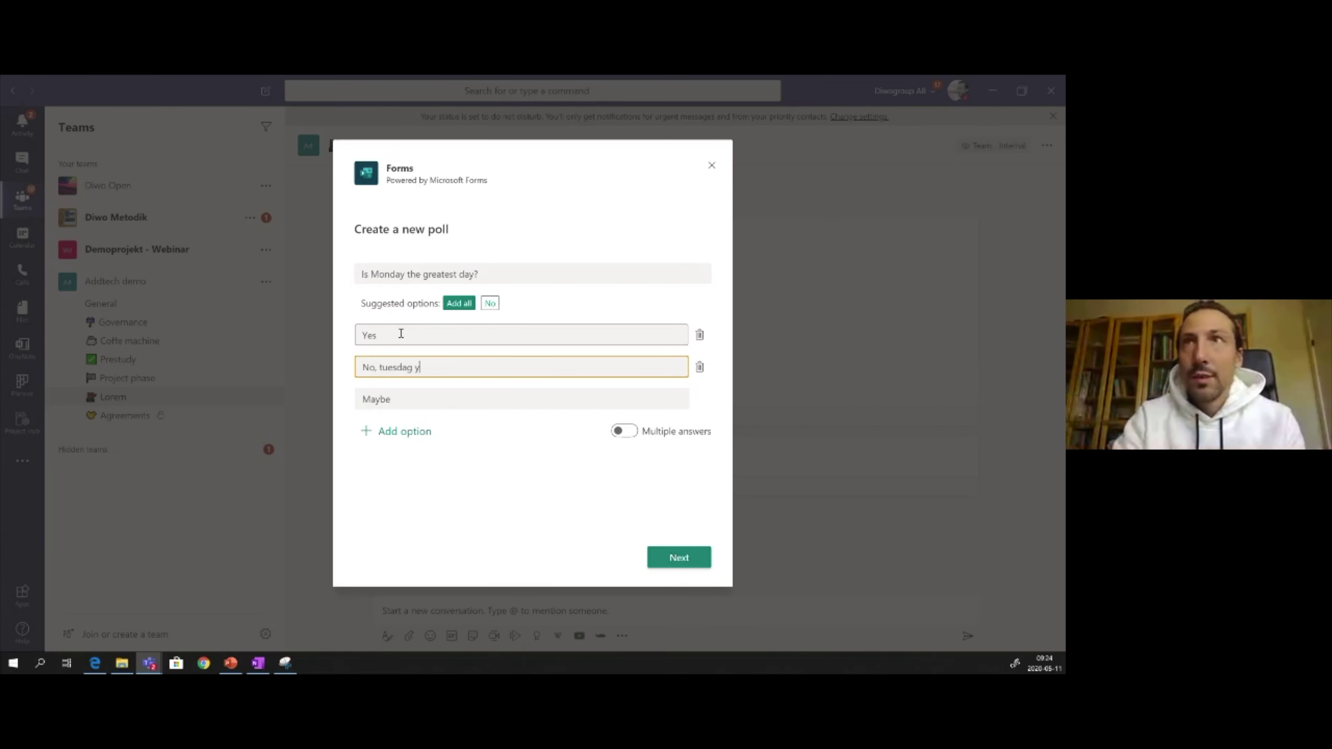
{"action": "type", "text": "s better"}
{"action": "left_click", "coordinate": [474, 515]}
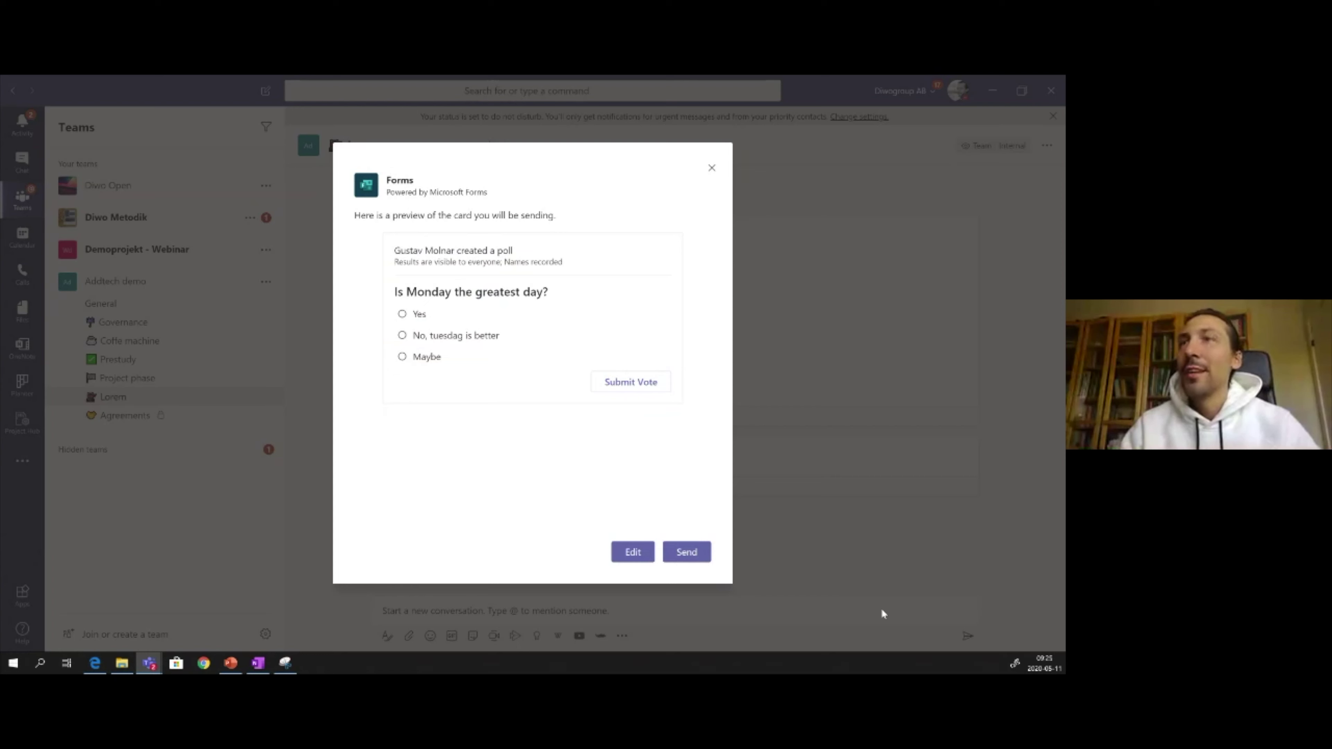
Step: Send the poll to the Lorem channel and submit a vote for Yes
{"action": "left_click", "coordinate": [685, 554]}
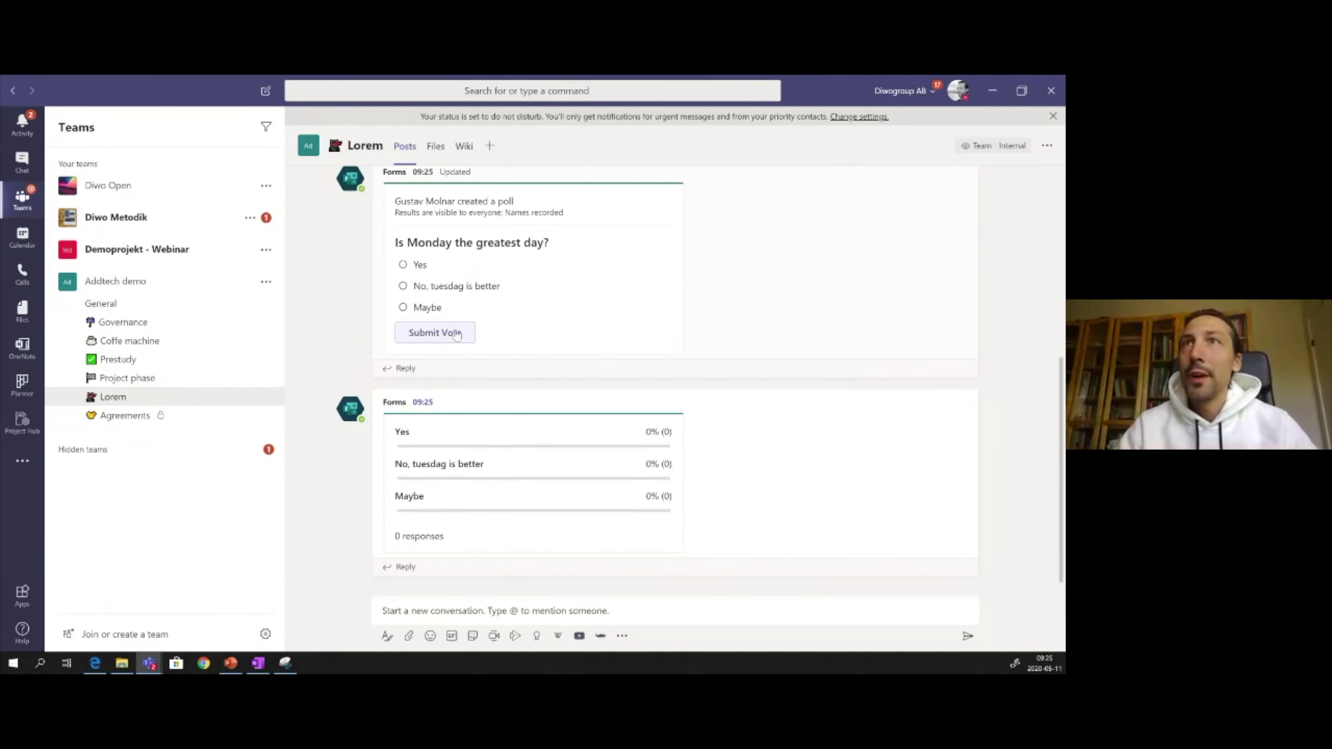
{"action": "left_click", "coordinate": [416, 266]}
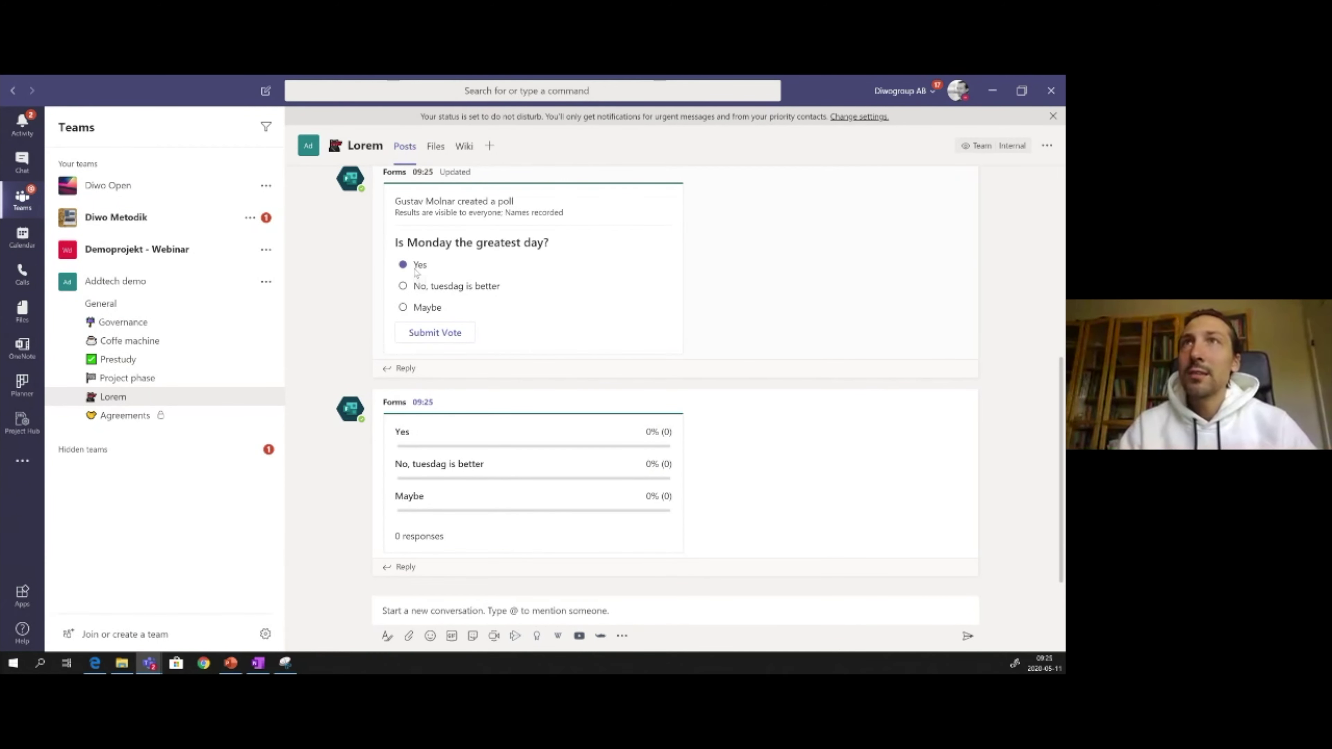
{"action": "left_click", "coordinate": [431, 332]}
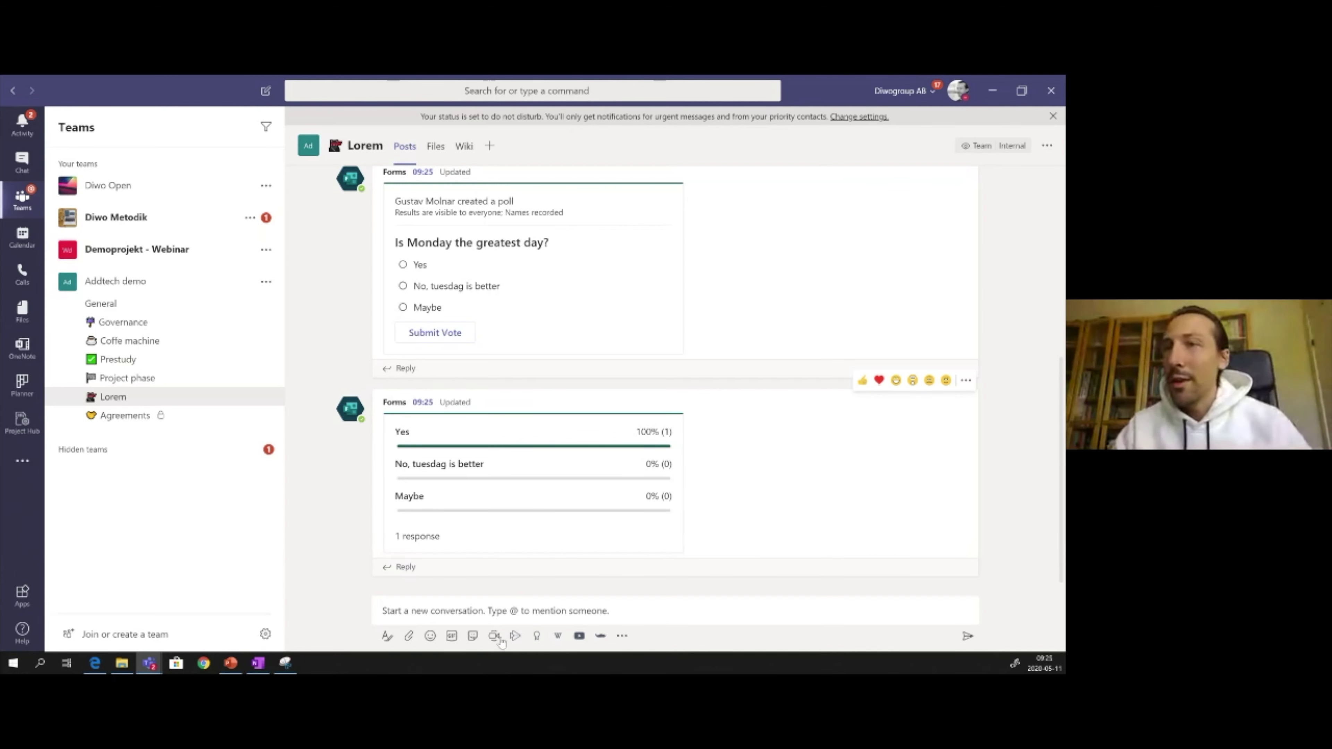
Step: Bring up the Meet now preview in the Lorem channel and close it without starting a meeting
{"action": "left_click", "coordinate": [421, 608]}
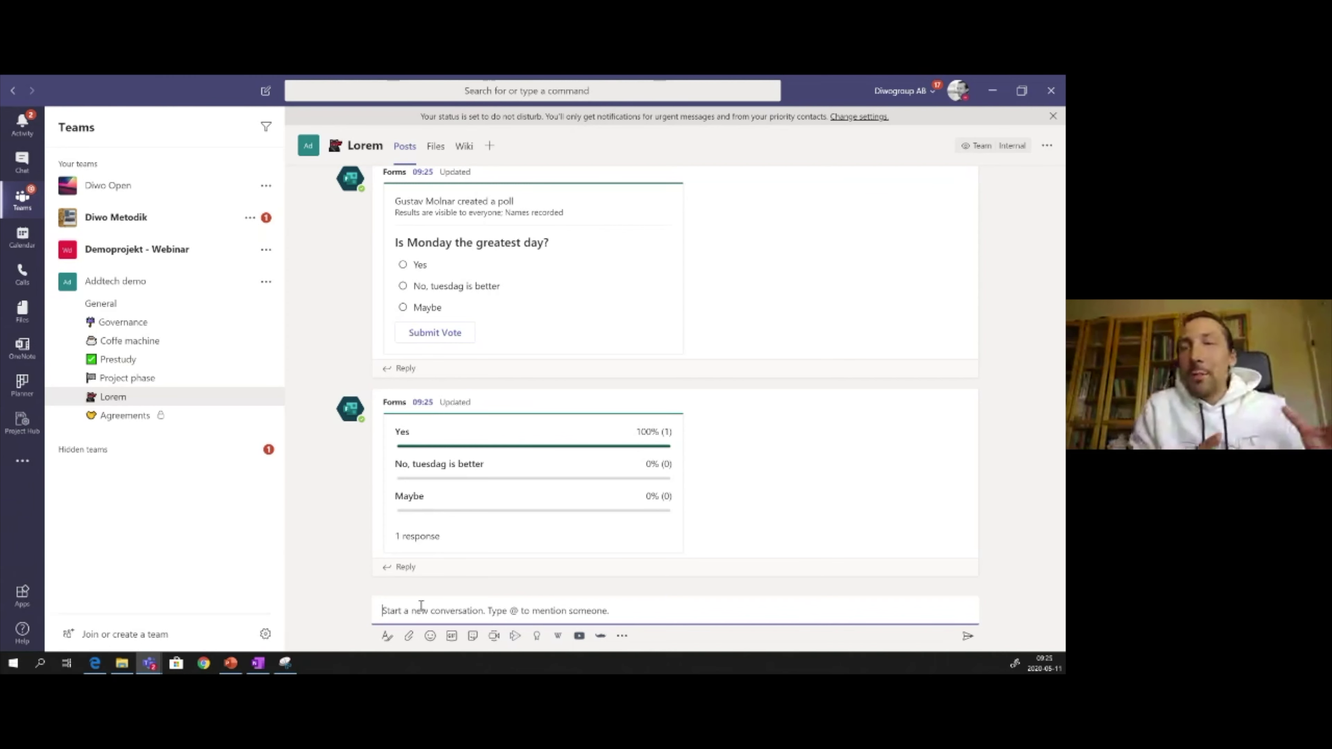
{"action": "left_click", "coordinate": [496, 637]}
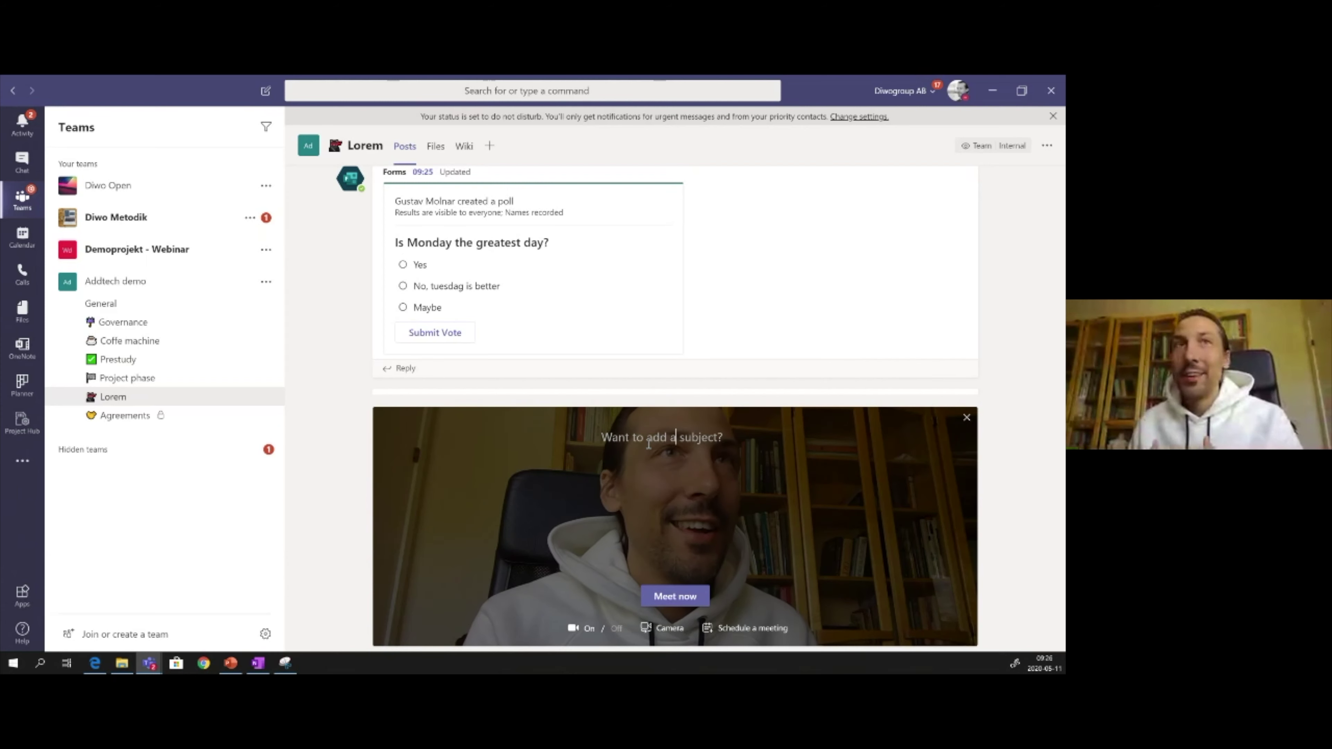
{"action": "left_click", "coordinate": [967, 418]}
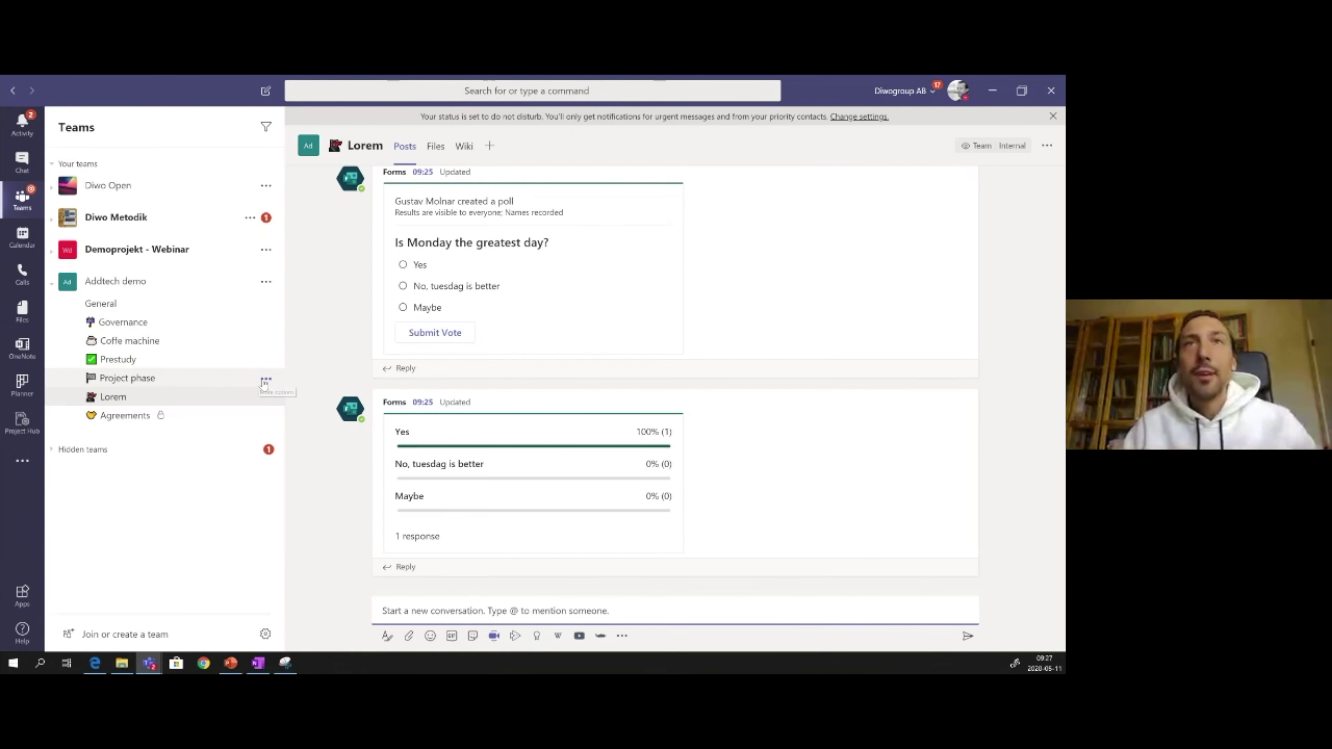
Step: View the Project phase channel's email address and close the dialog without copying it
{"action": "left_click", "coordinate": [265, 380]}
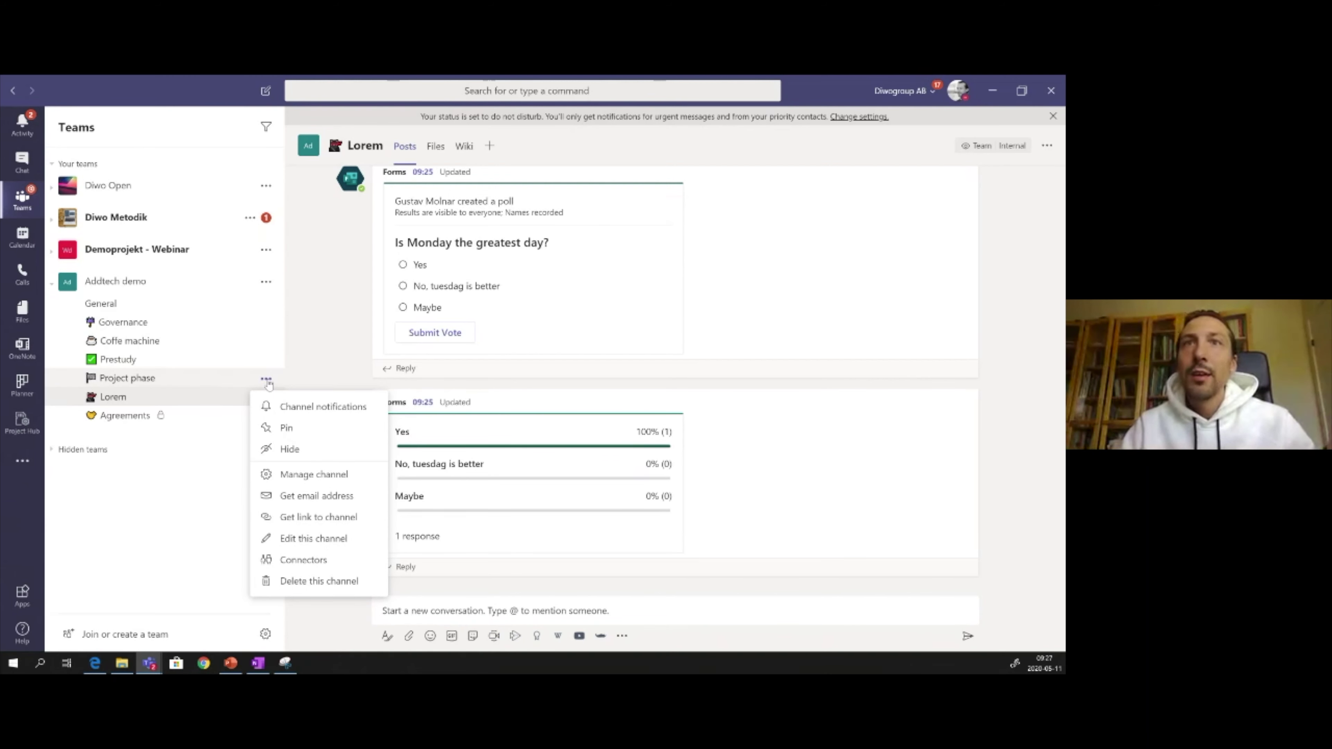
{"action": "left_click", "coordinate": [335, 503]}
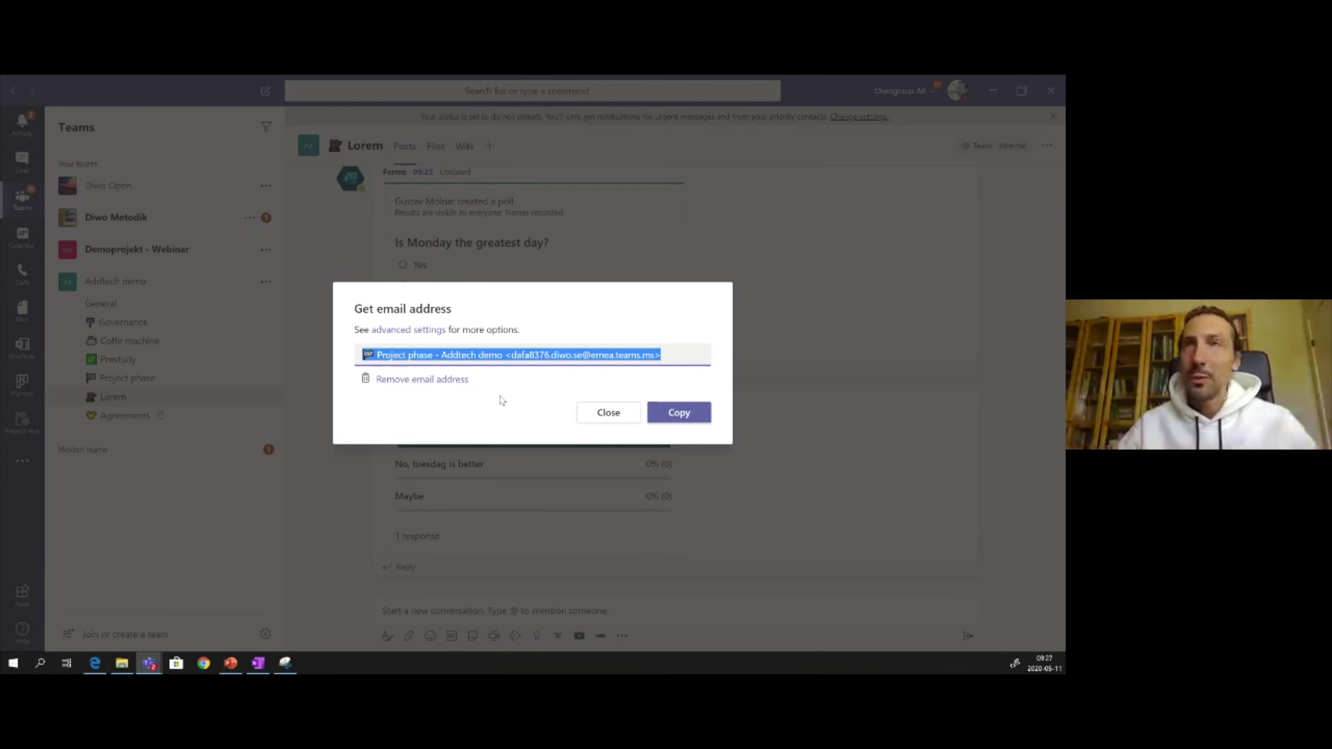
{"action": "left_click", "coordinate": [598, 414]}
Step: Examine the Email Messages folder in the Project phase channel's files and look over the channel's options
{"action": "left_click", "coordinate": [177, 383]}
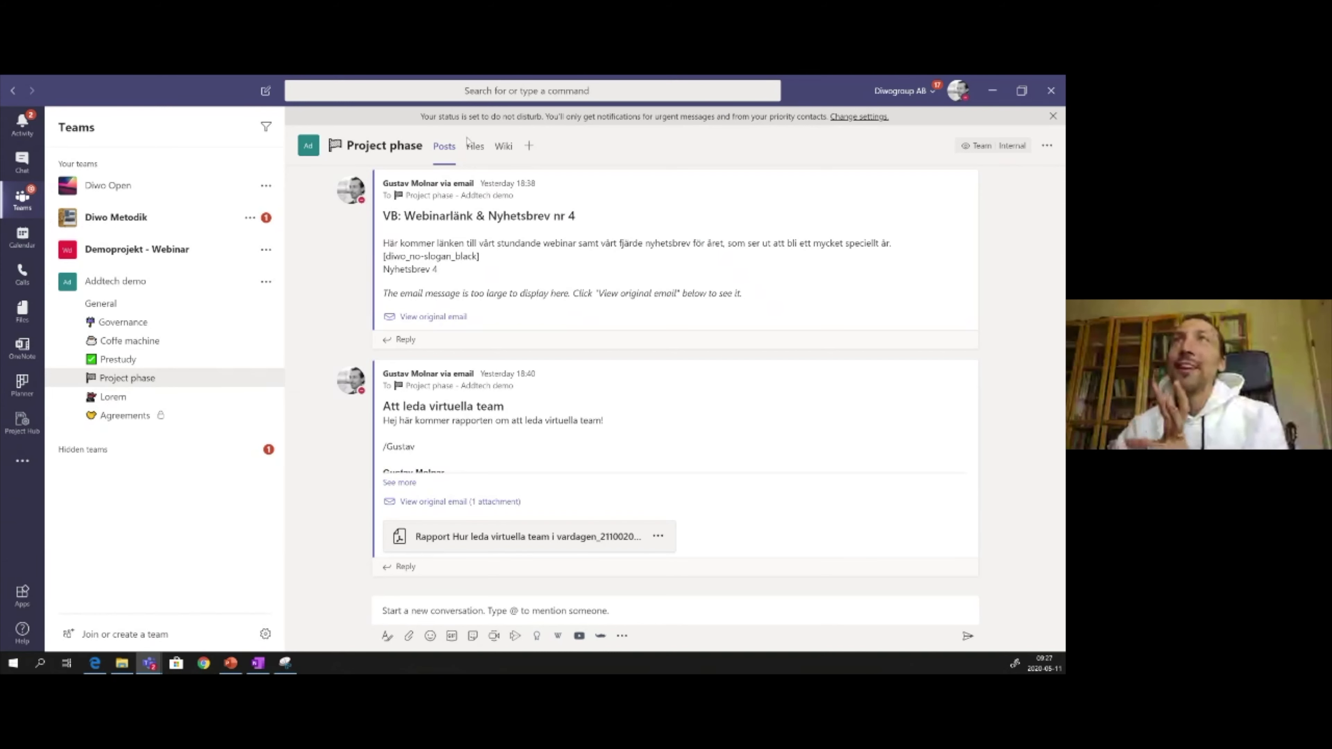
{"action": "left_click", "coordinate": [473, 149]}
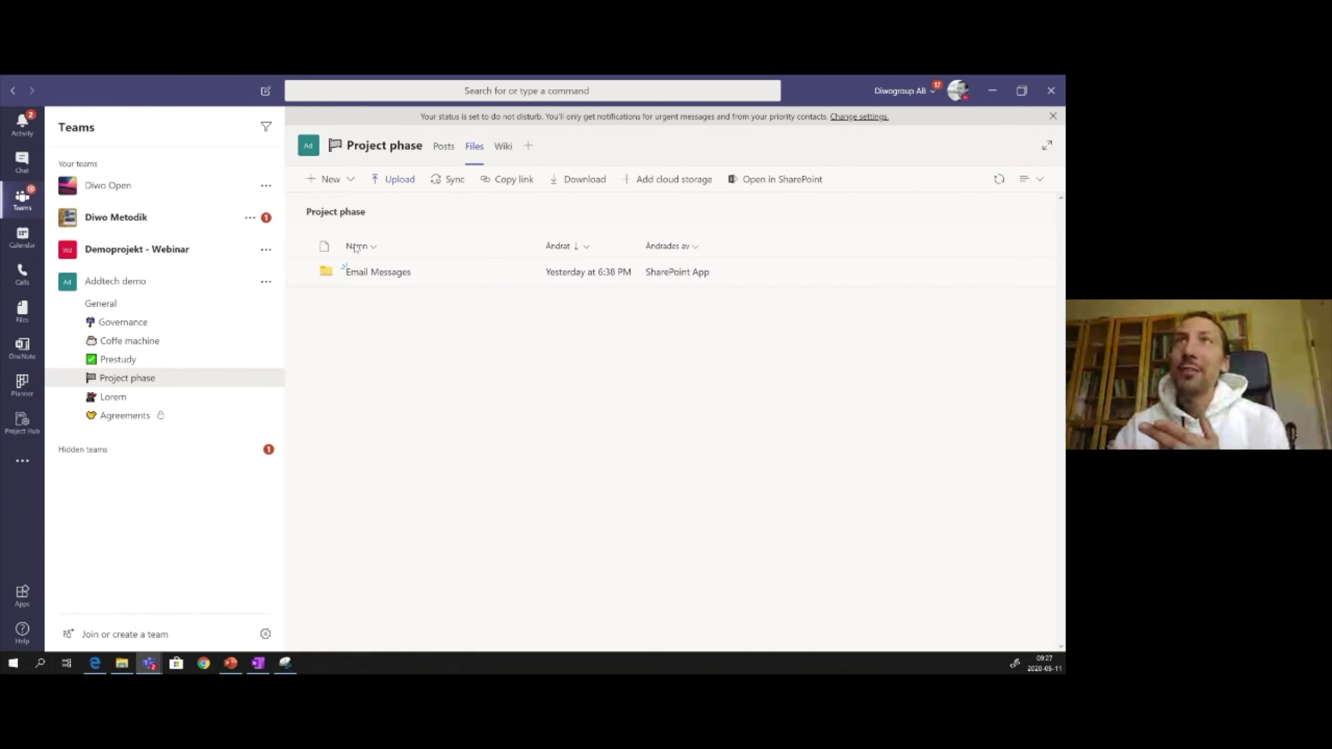
{"action": "left_click", "coordinate": [365, 276]}
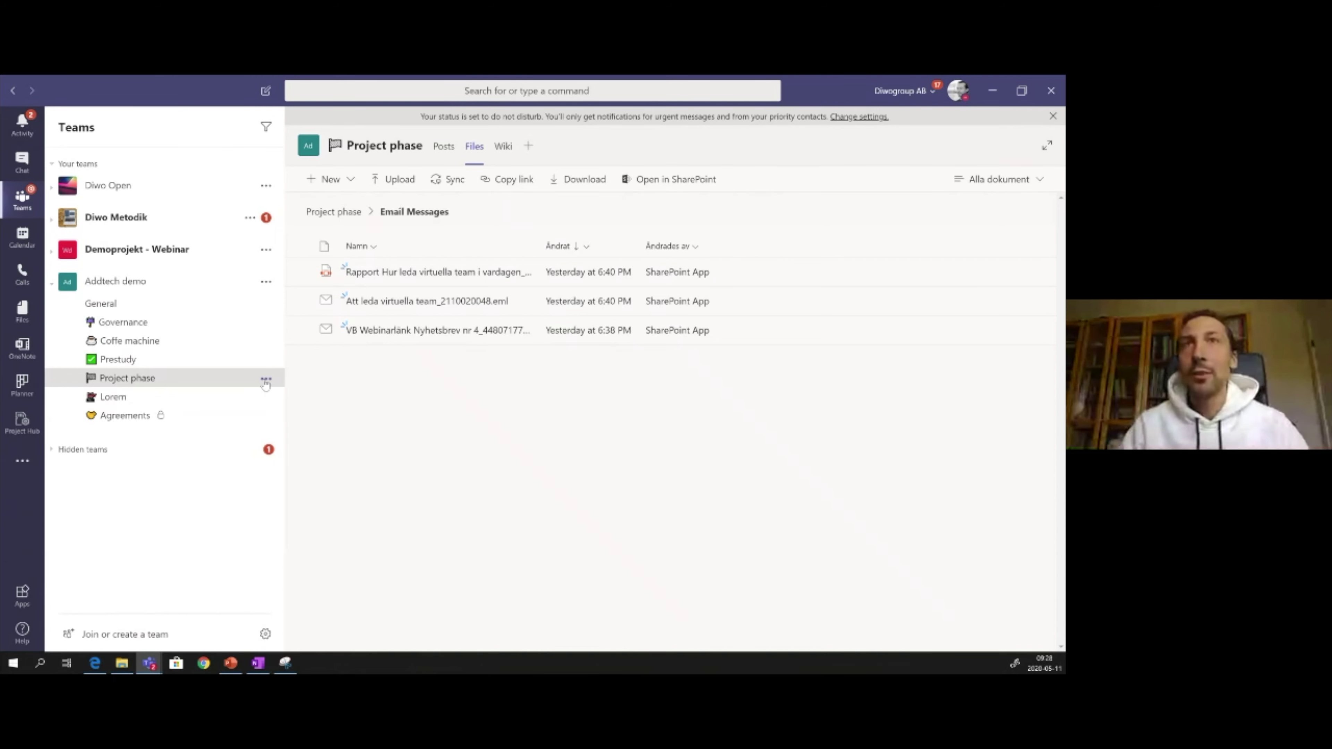
{"action": "left_click", "coordinate": [266, 380]}
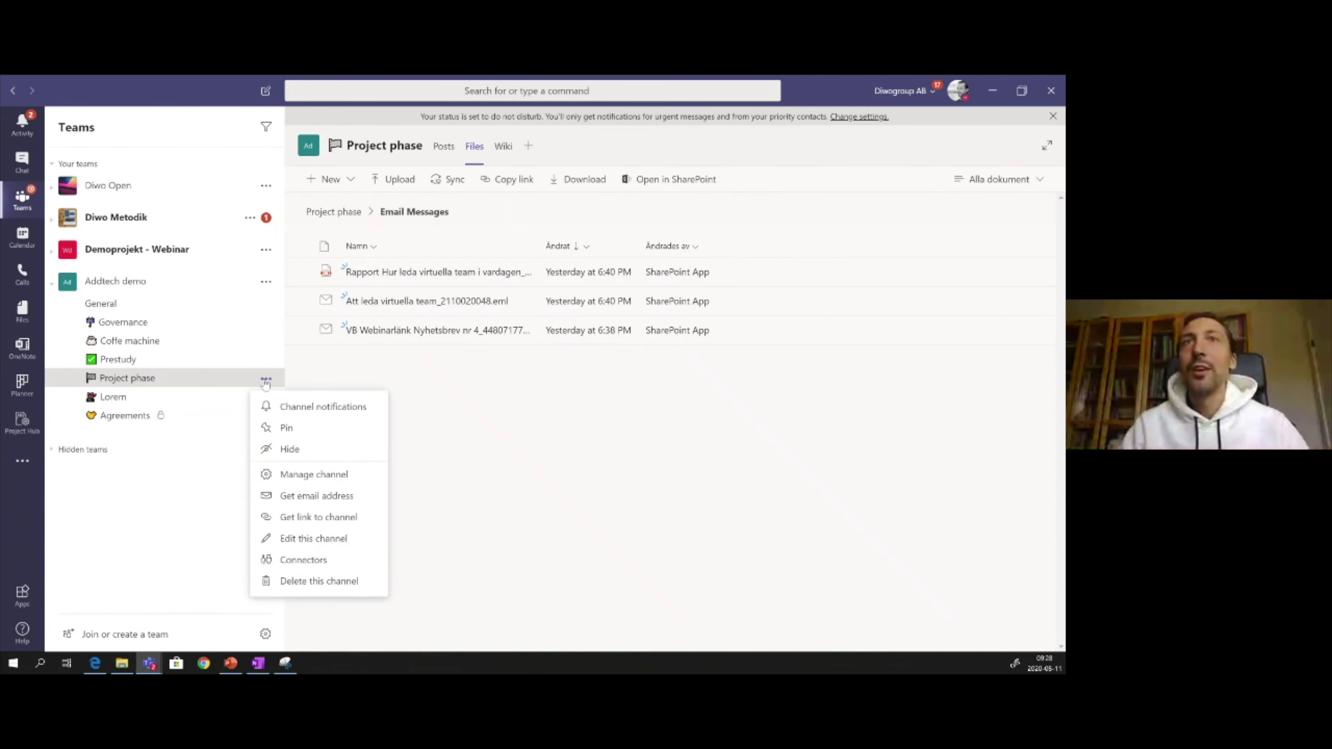
{"action": "left_click", "coordinate": [524, 376]}
Step: Reply "Yes" to the Ben & Jerry post in the Coffe machine channel
{"action": "left_click", "coordinate": [141, 345]}
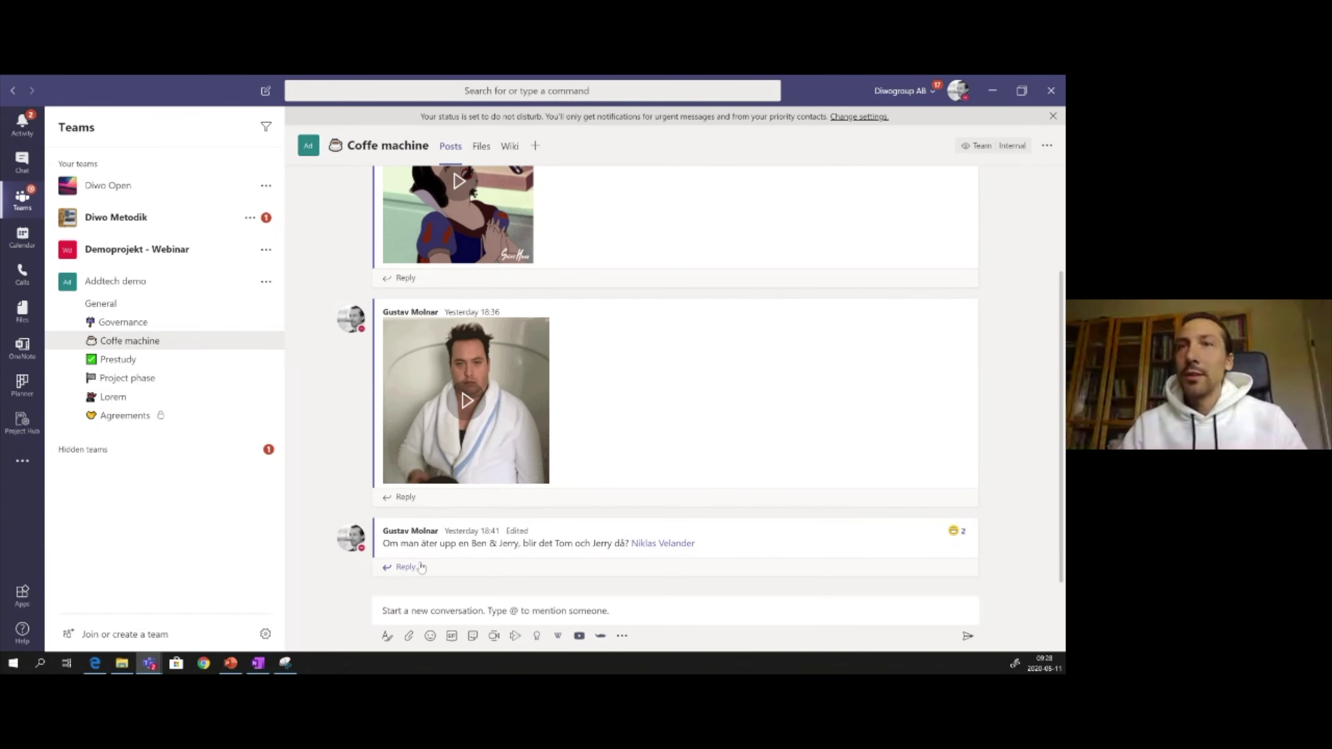
{"action": "left_click", "coordinate": [456, 582]}
{"action": "type", "text": "Yes"}
{"action": "key", "text": "Return"}
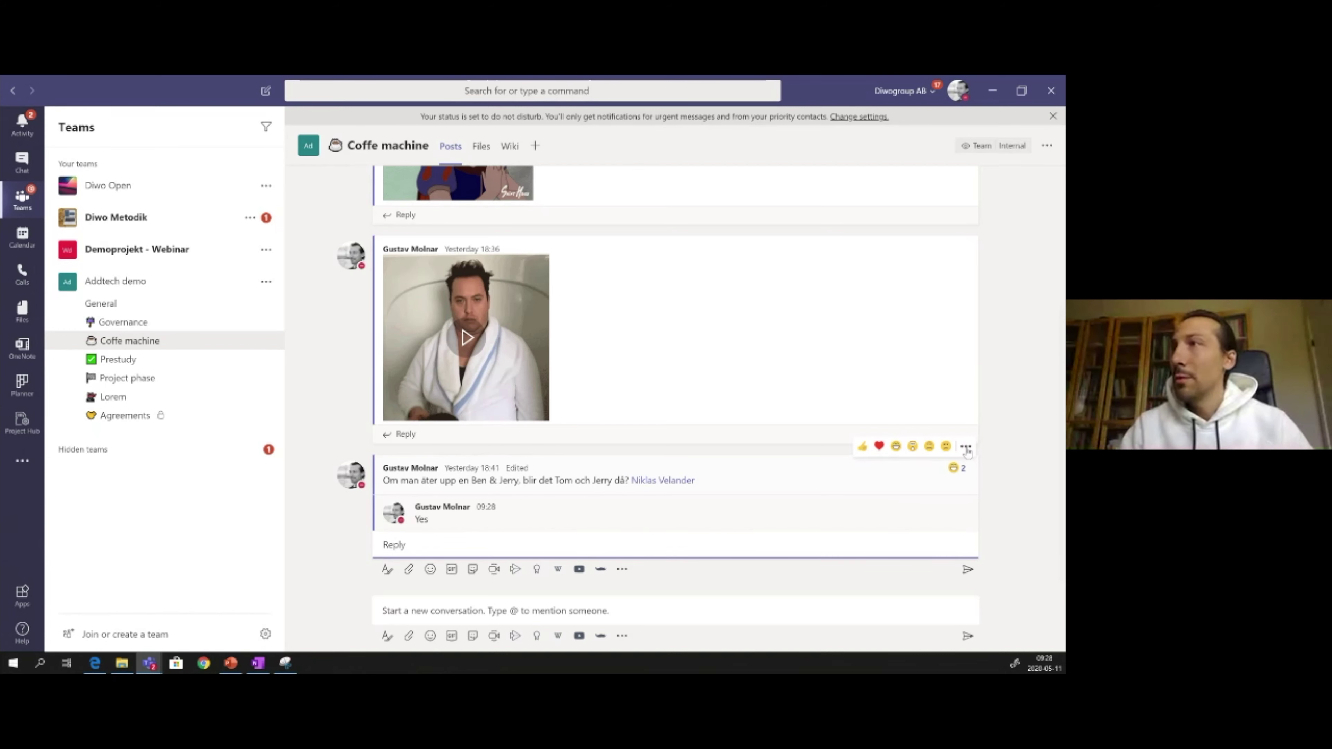
Step: Share the Ben & Jerry conversation to Outlook, examine the email draft and close it without sending
{"action": "left_click", "coordinate": [966, 447]}
{"action": "mouse_move", "coordinate": [968, 451]}
{"action": "left_click", "coordinate": [996, 488]}
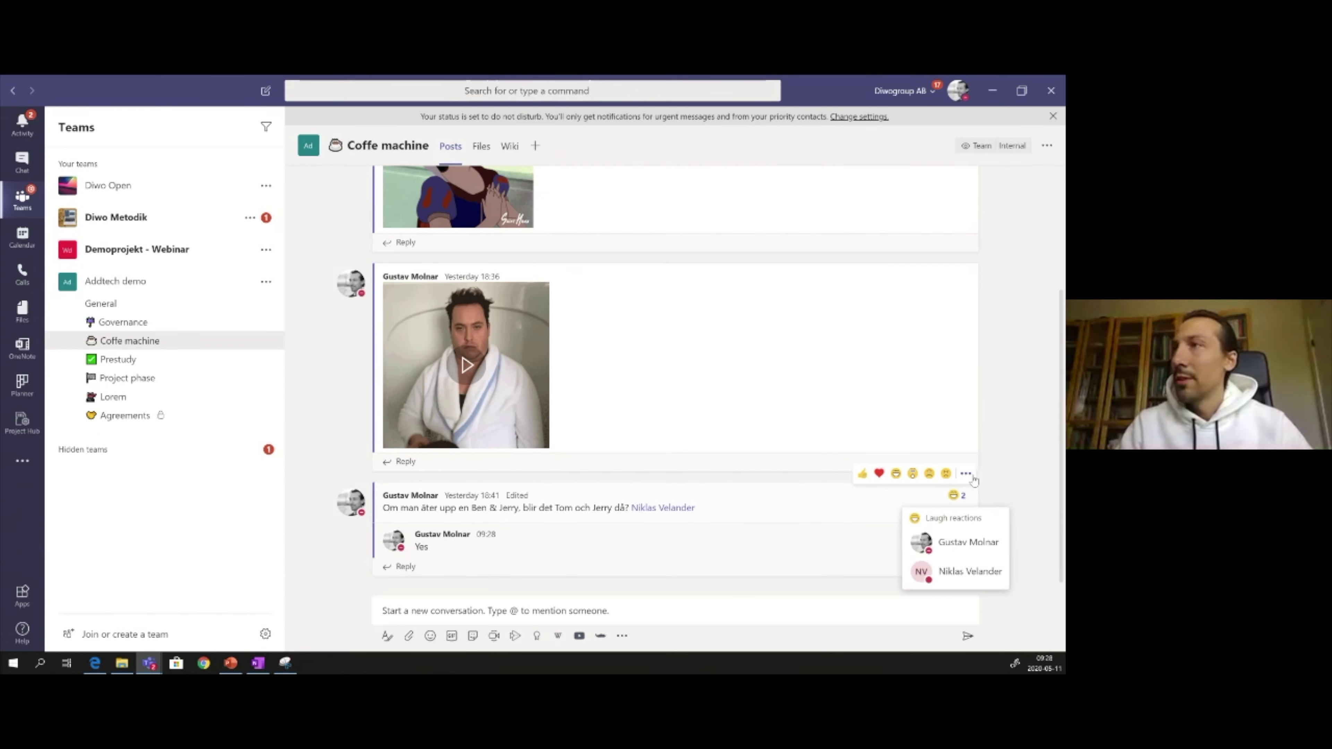
{"action": "left_click", "coordinate": [970, 472]}
{"action": "mouse_move", "coordinate": [972, 479]}
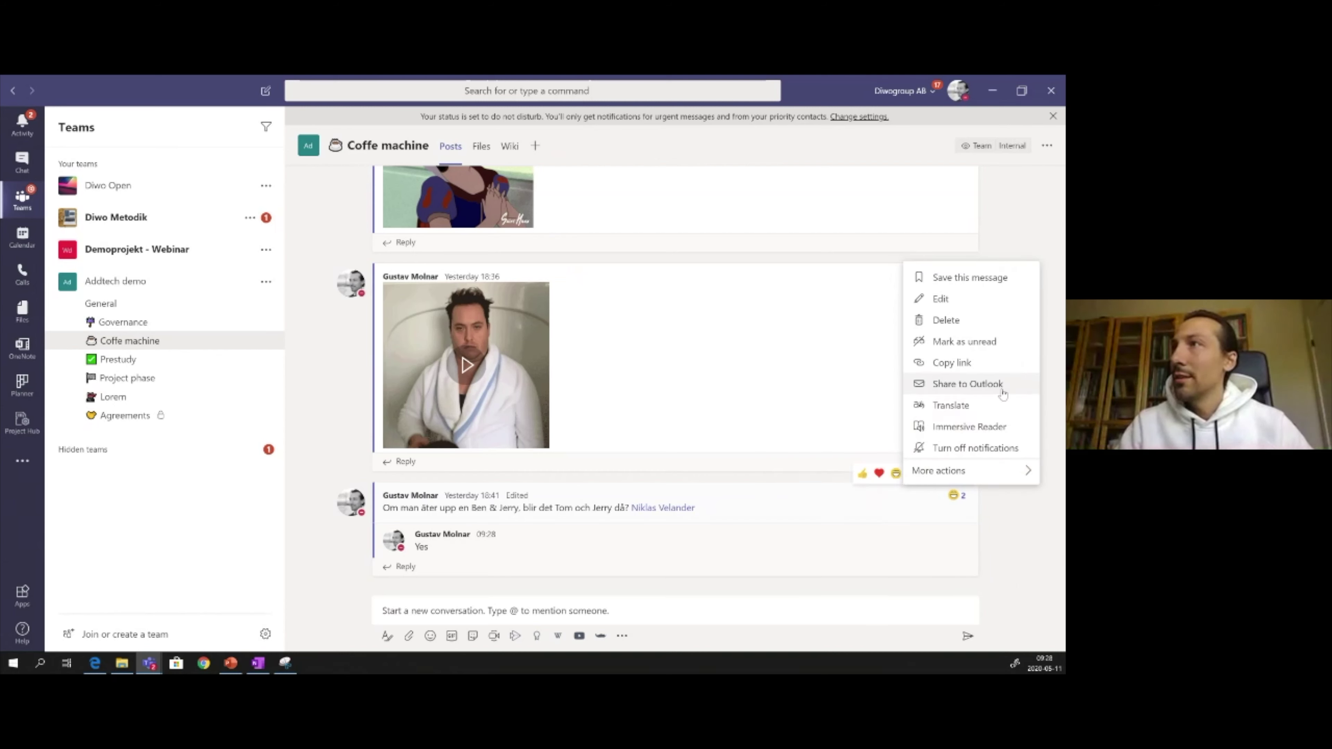
{"action": "left_click", "coordinate": [968, 384]}
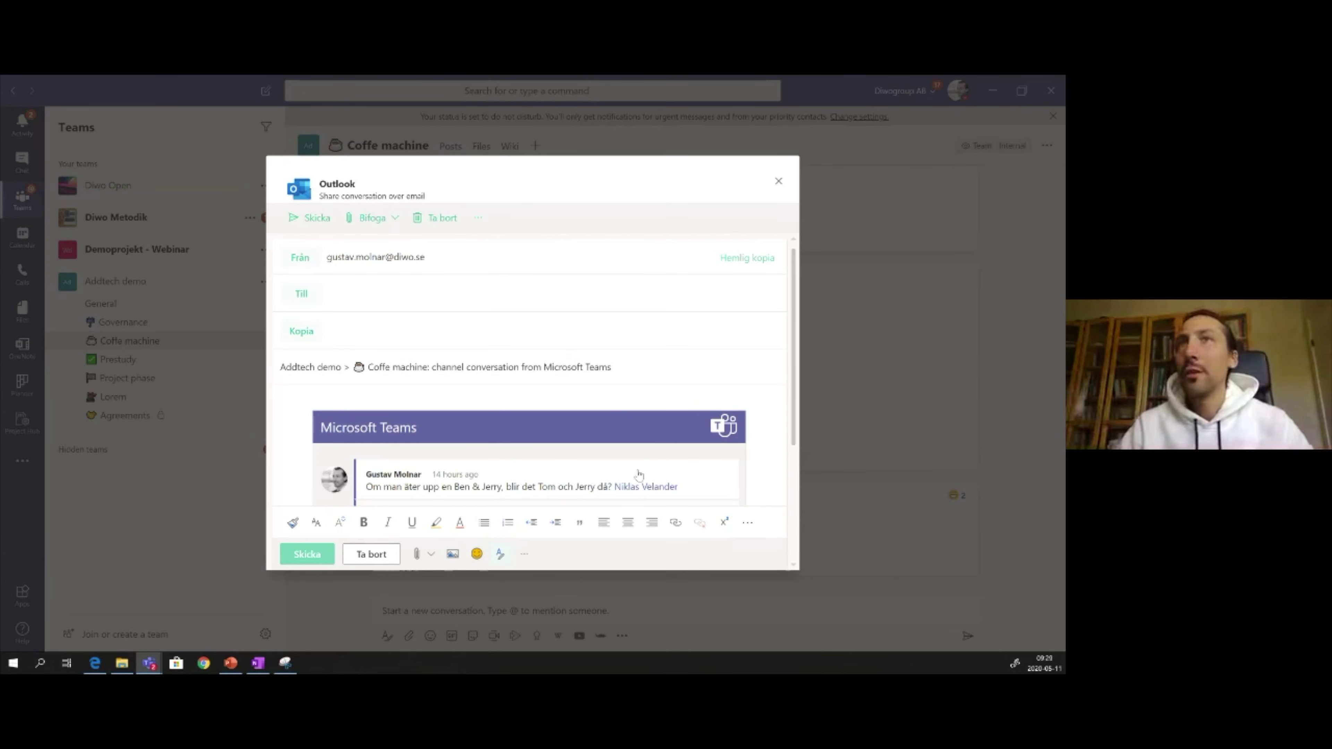
{"action": "scroll", "coordinate": [578, 382], "scroll_direction": "down", "scroll_amount": 3}
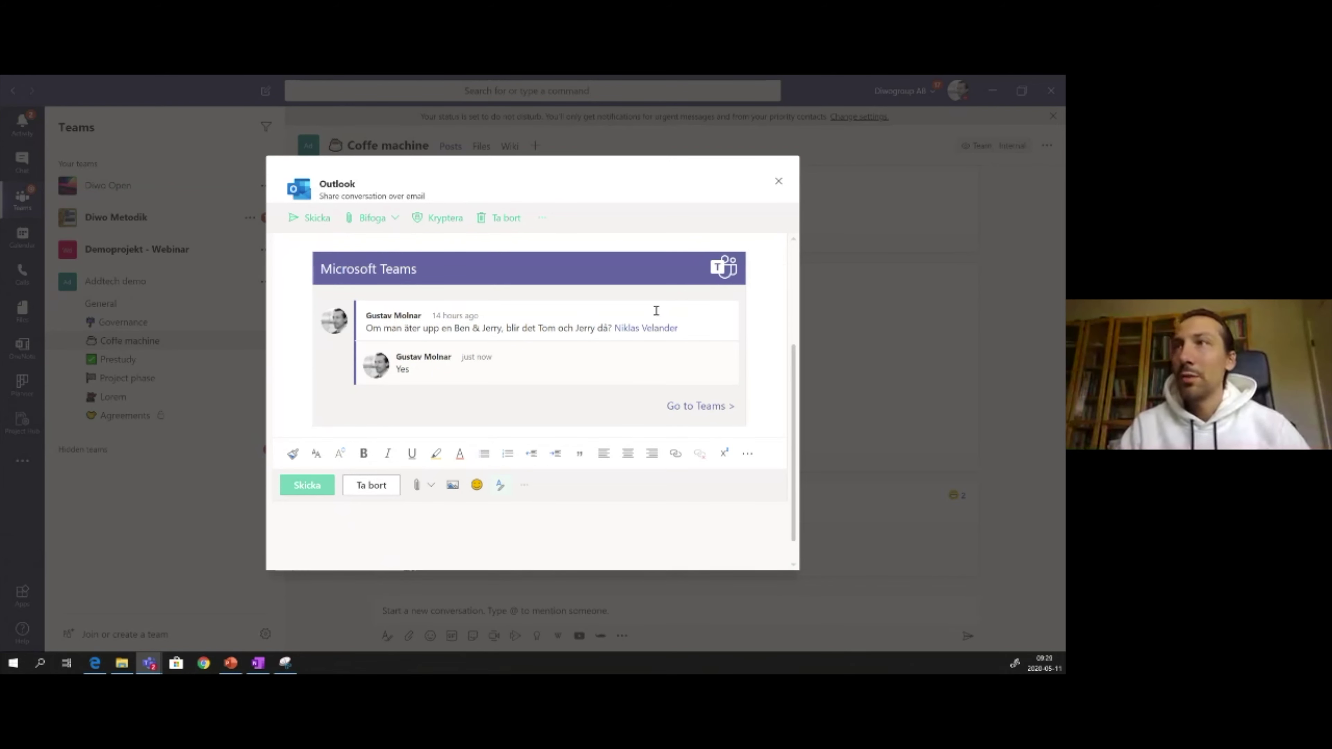
{"action": "scroll", "coordinate": [635, 351], "scroll_direction": "up", "scroll_amount": 3}
{"action": "scroll", "coordinate": [634, 352], "scroll_direction": "down", "scroll_amount": 3}
{"action": "scroll", "coordinate": [634, 351], "scroll_direction": "up", "scroll_amount": 3}
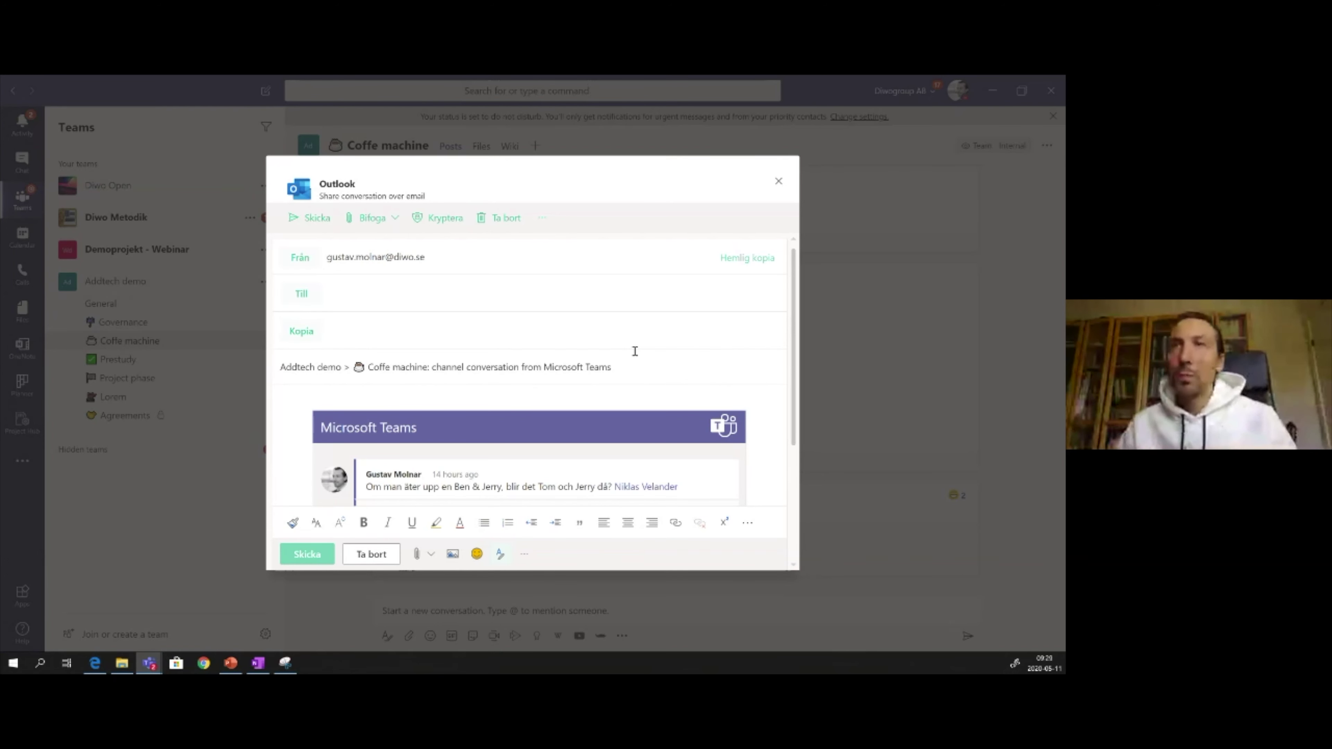
{"action": "left_click", "coordinate": [779, 182]}
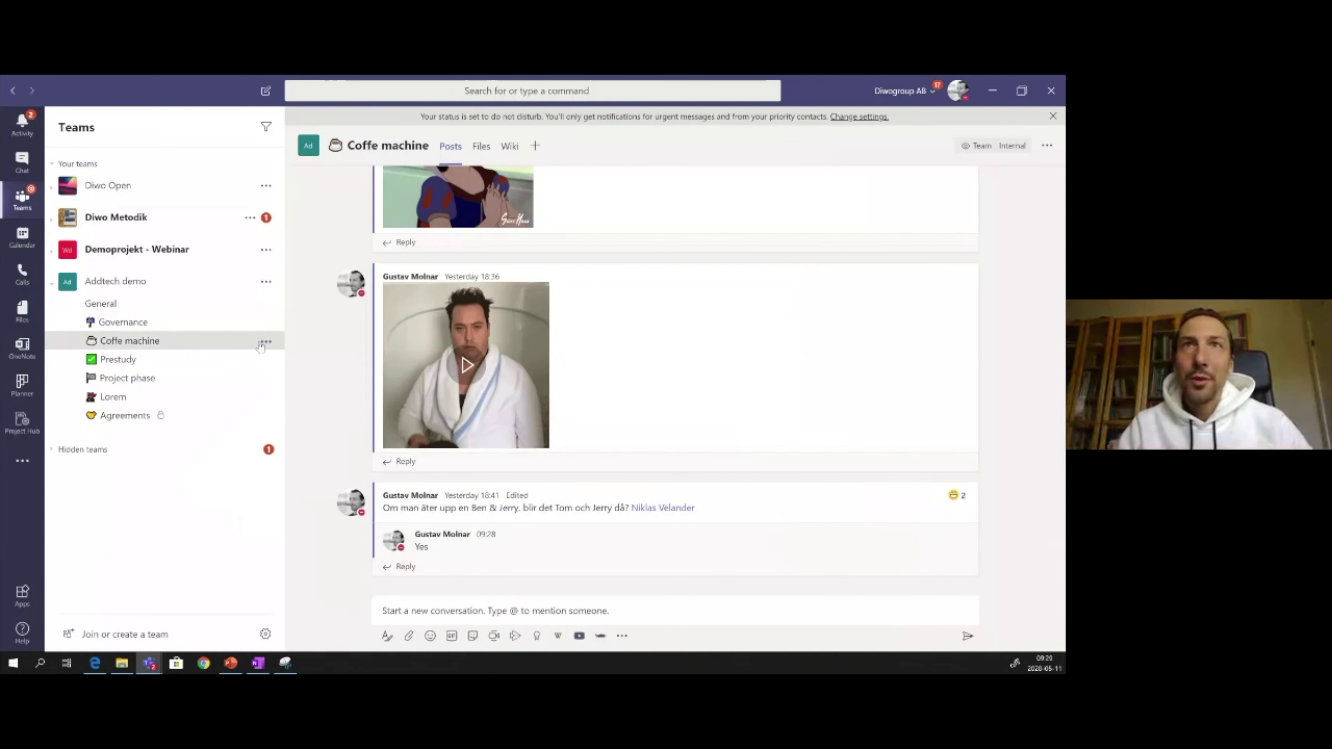
Step: Look over the Coffe machine channel's options and the Ben & Jerry post's options, including Share to Outlook
{"action": "left_click", "coordinate": [267, 343]}
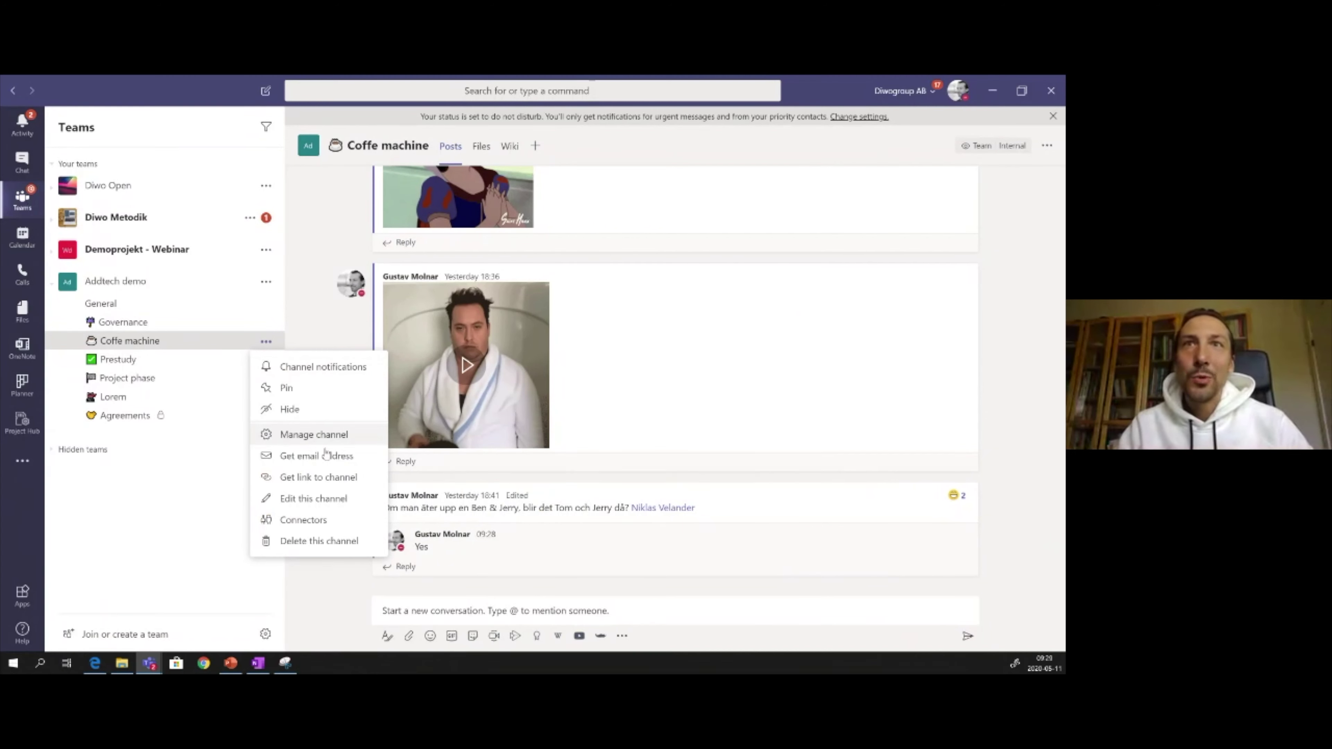
{"action": "left_click", "coordinate": [338, 341]}
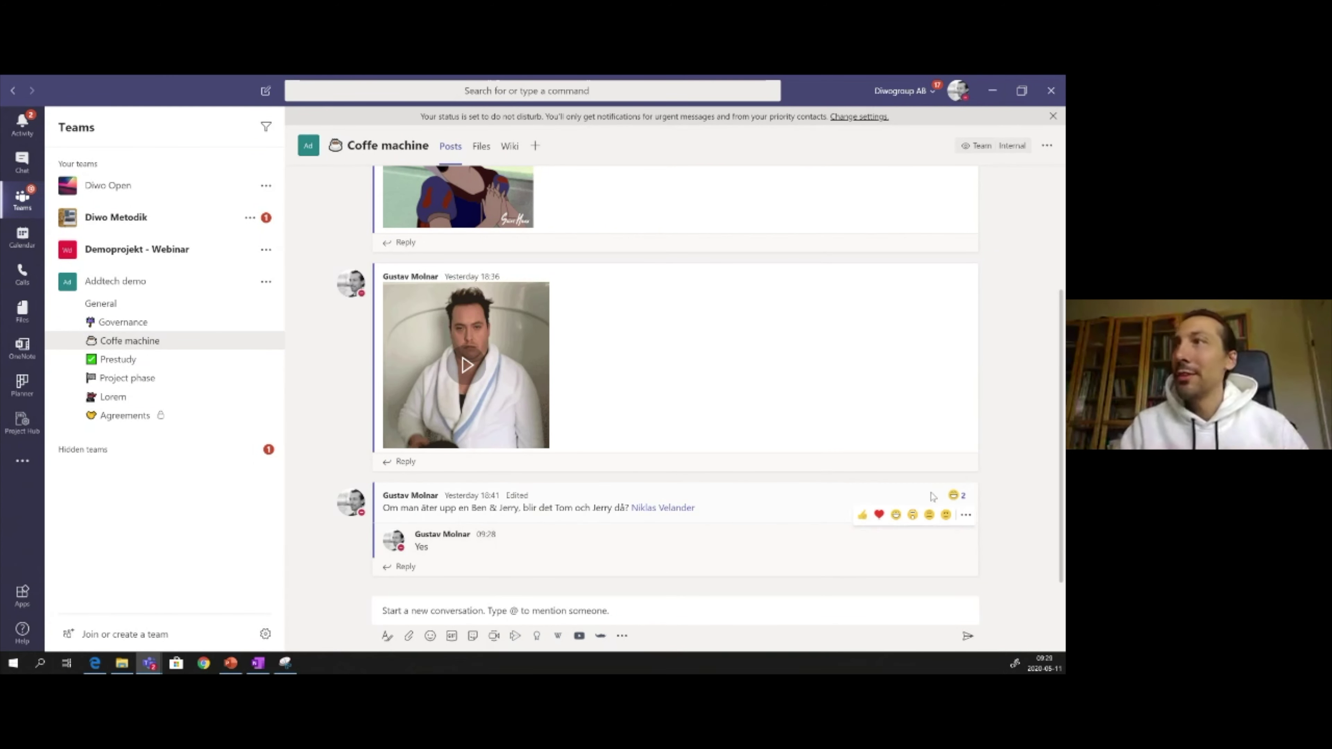
{"action": "left_click", "coordinate": [966, 474]}
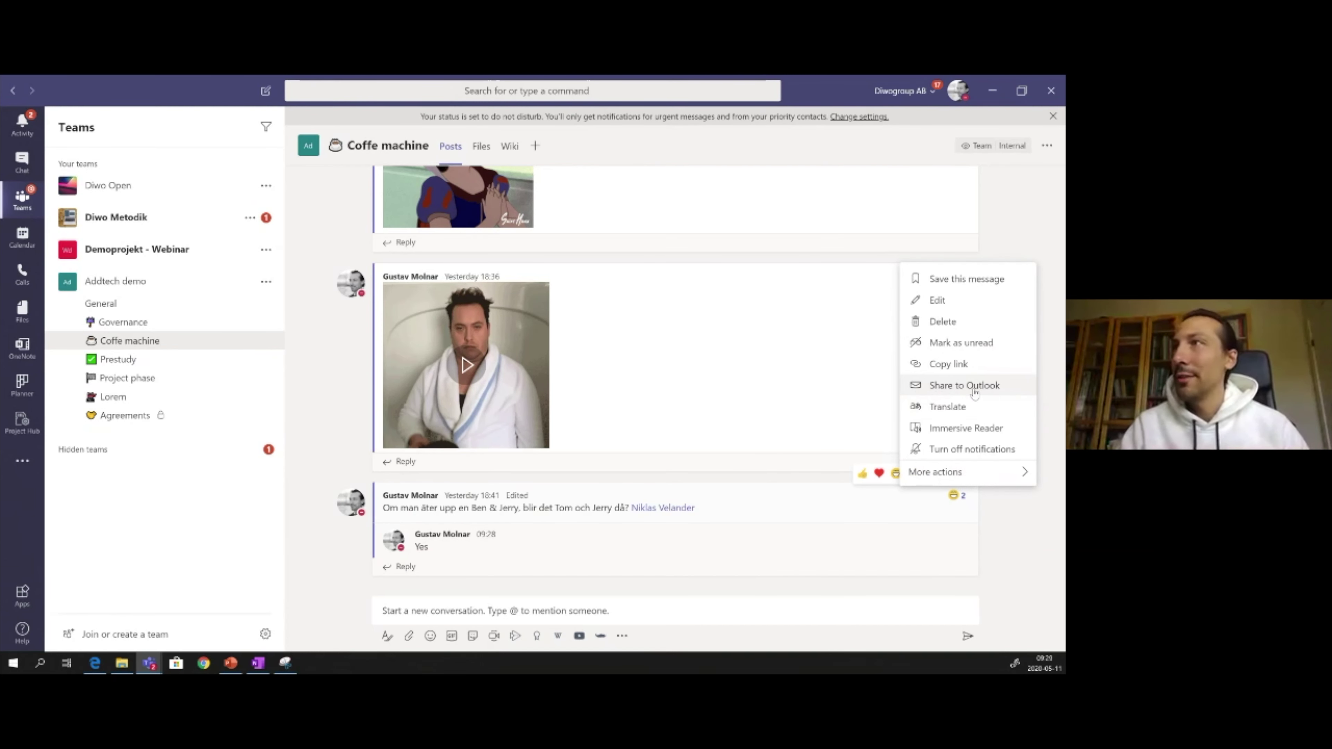
Step: Post a new conversation in the Coffe machine channel that mentions a colleague and says "Hey!"
{"action": "left_click", "coordinate": [750, 470]}
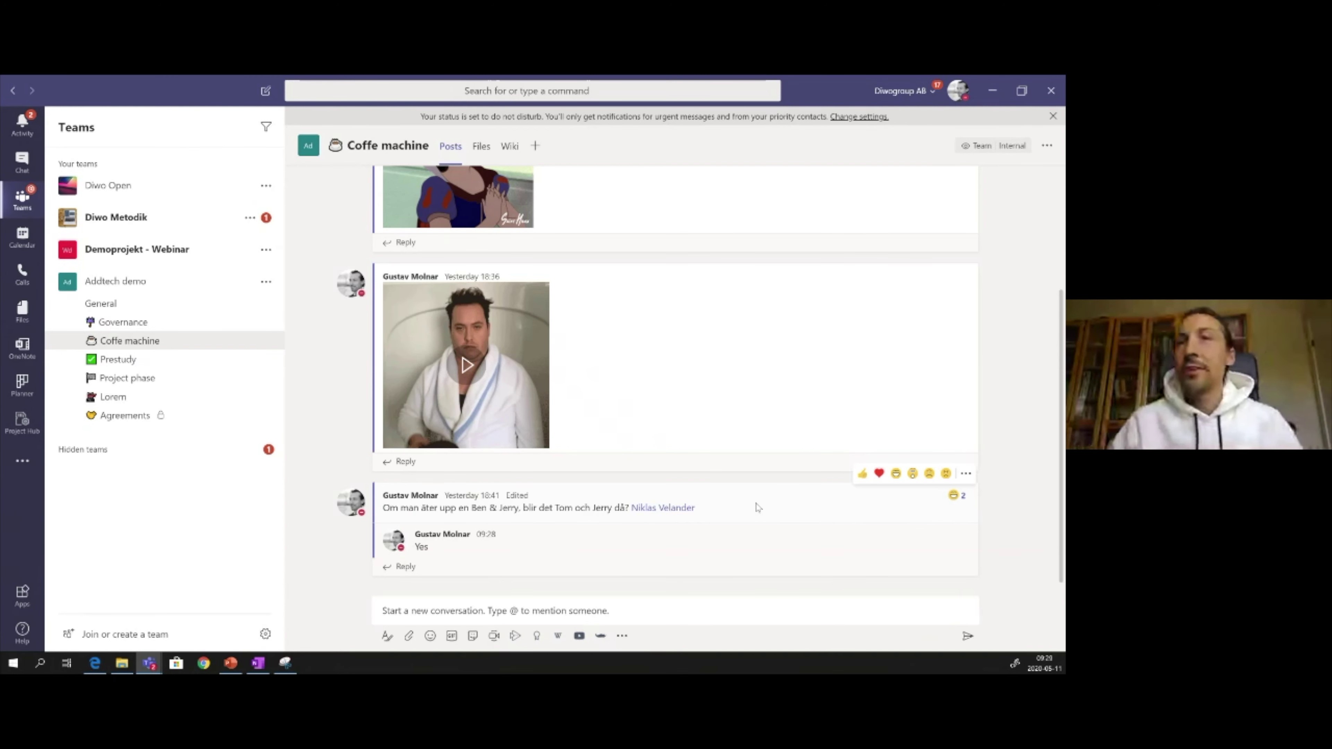
{"action": "left_click", "coordinate": [582, 602]}
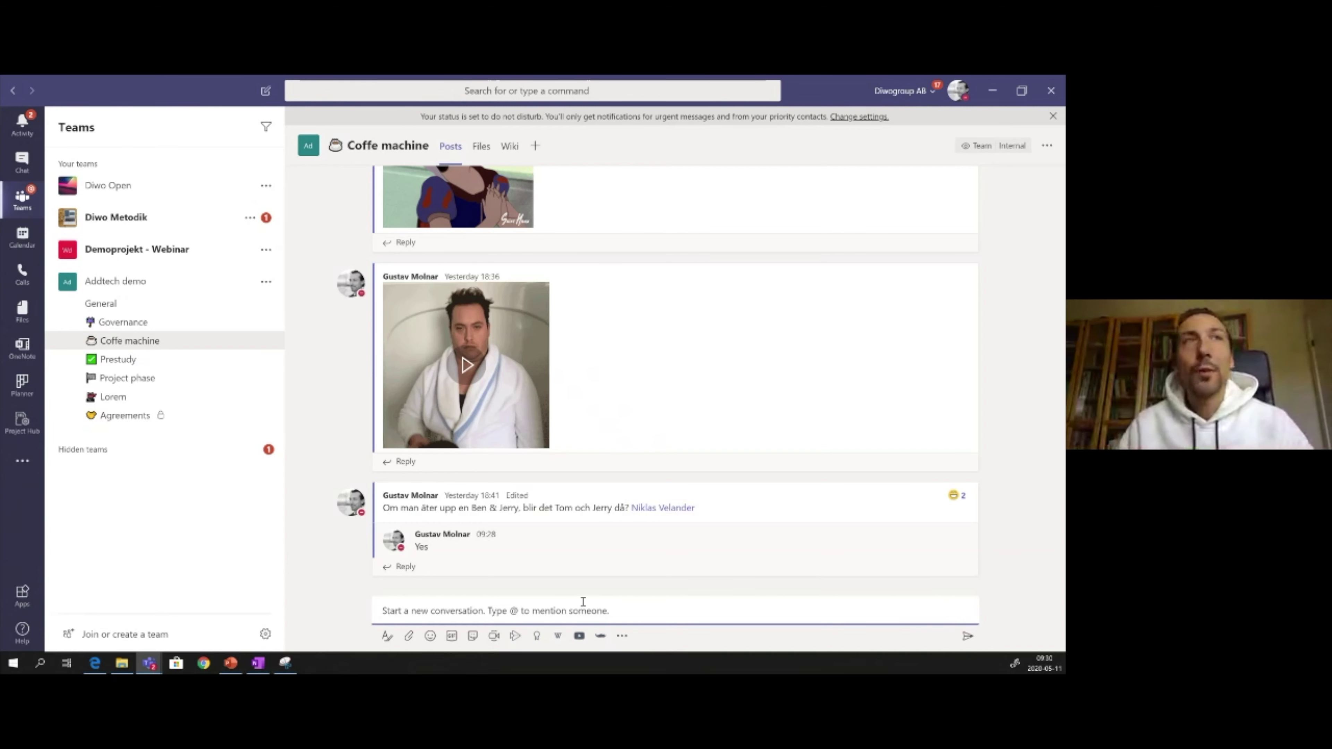
{"action": "type", "text": "@"}
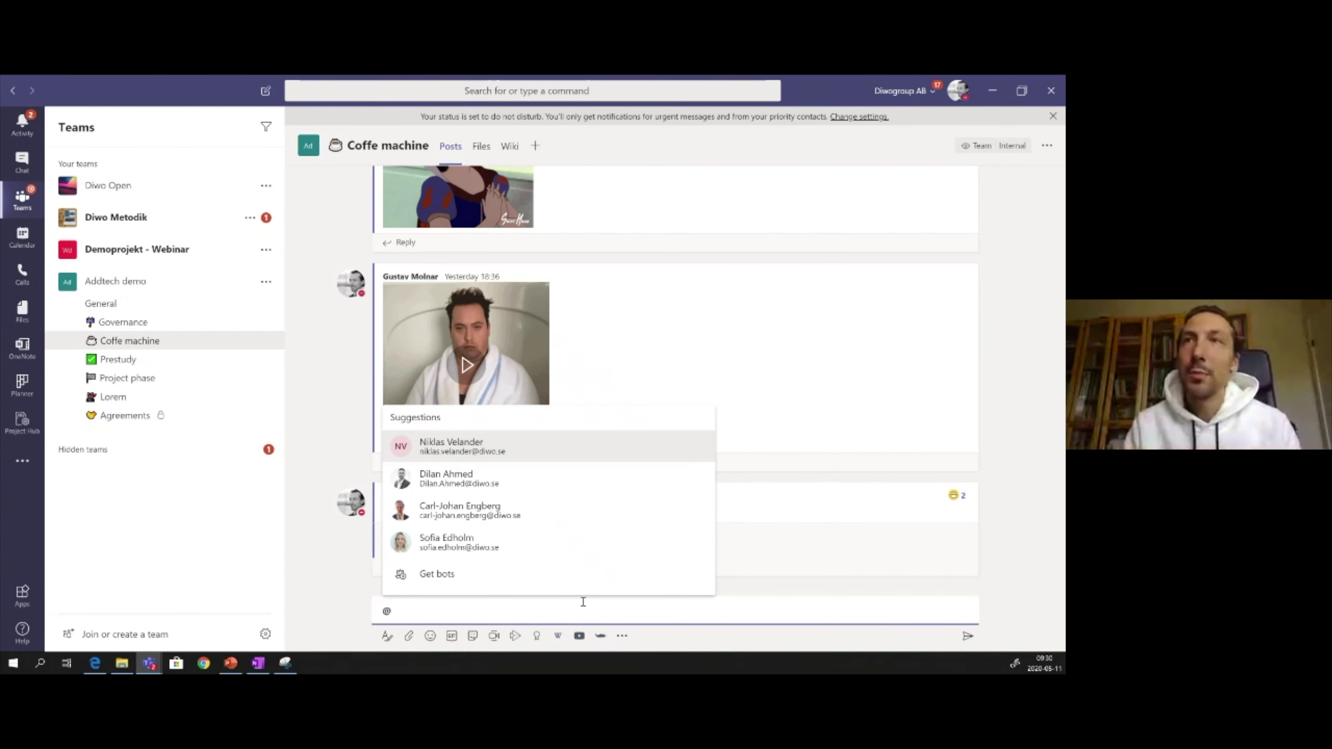
{"action": "left_click", "coordinate": [469, 446]}
{"action": "type", "text": "Hey!"}
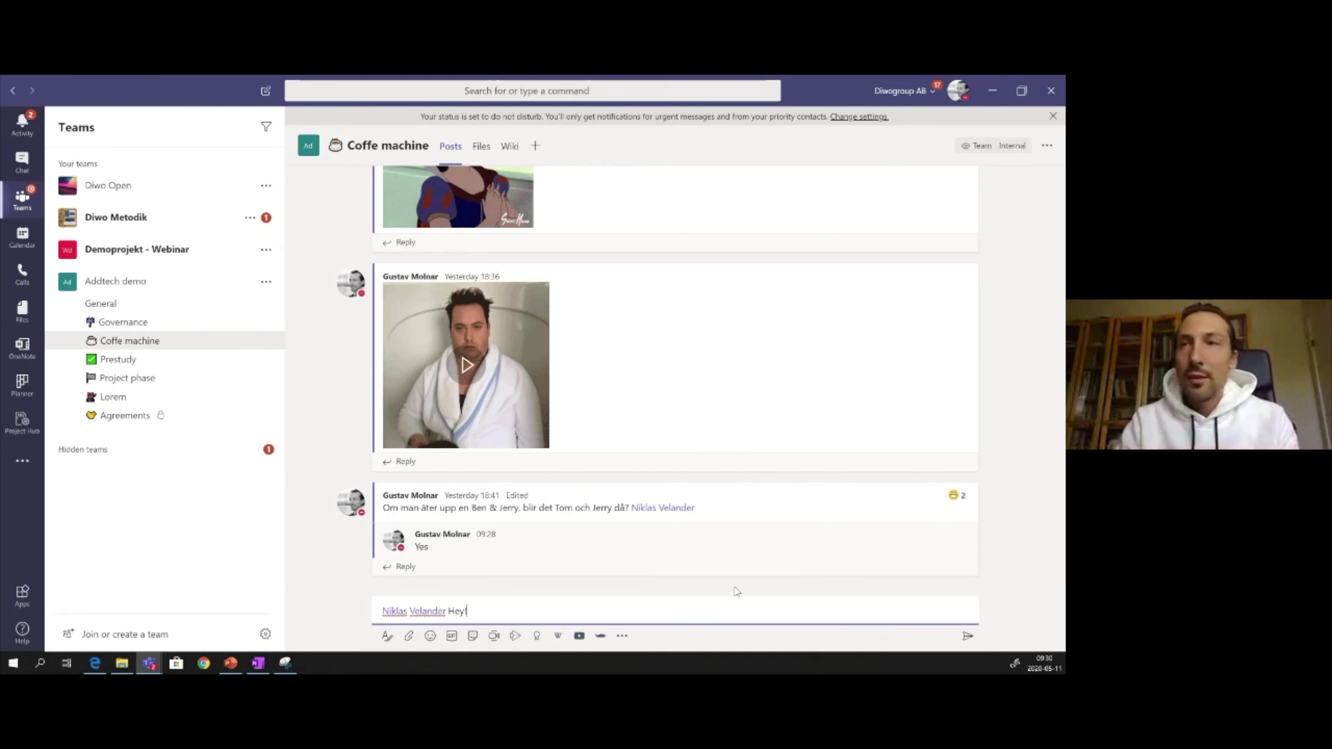
{"action": "key", "text": "Return"}
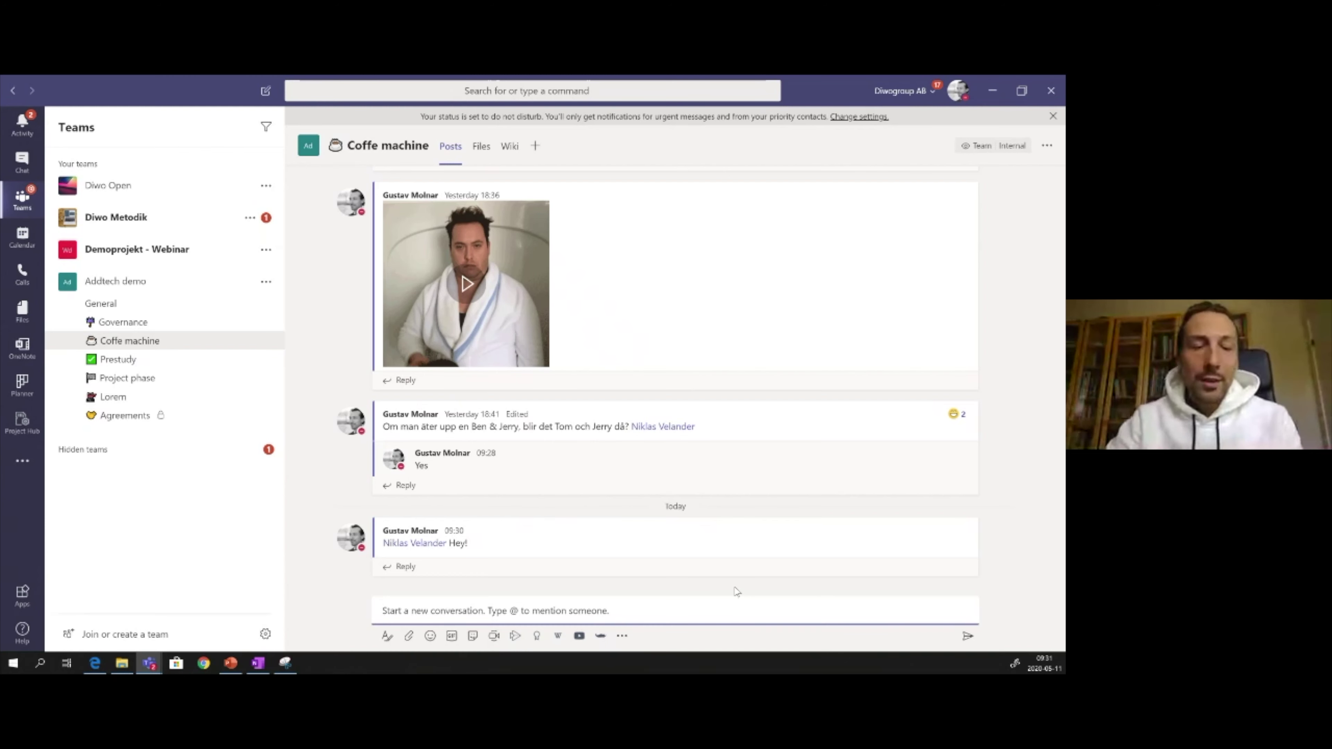
Step: Look up the Addtech demo team as a mention in a new conversation draft, and clear the draft without posting
{"action": "left_click", "coordinate": [736, 593]}
{"action": "key", "text": "BackSpace"}
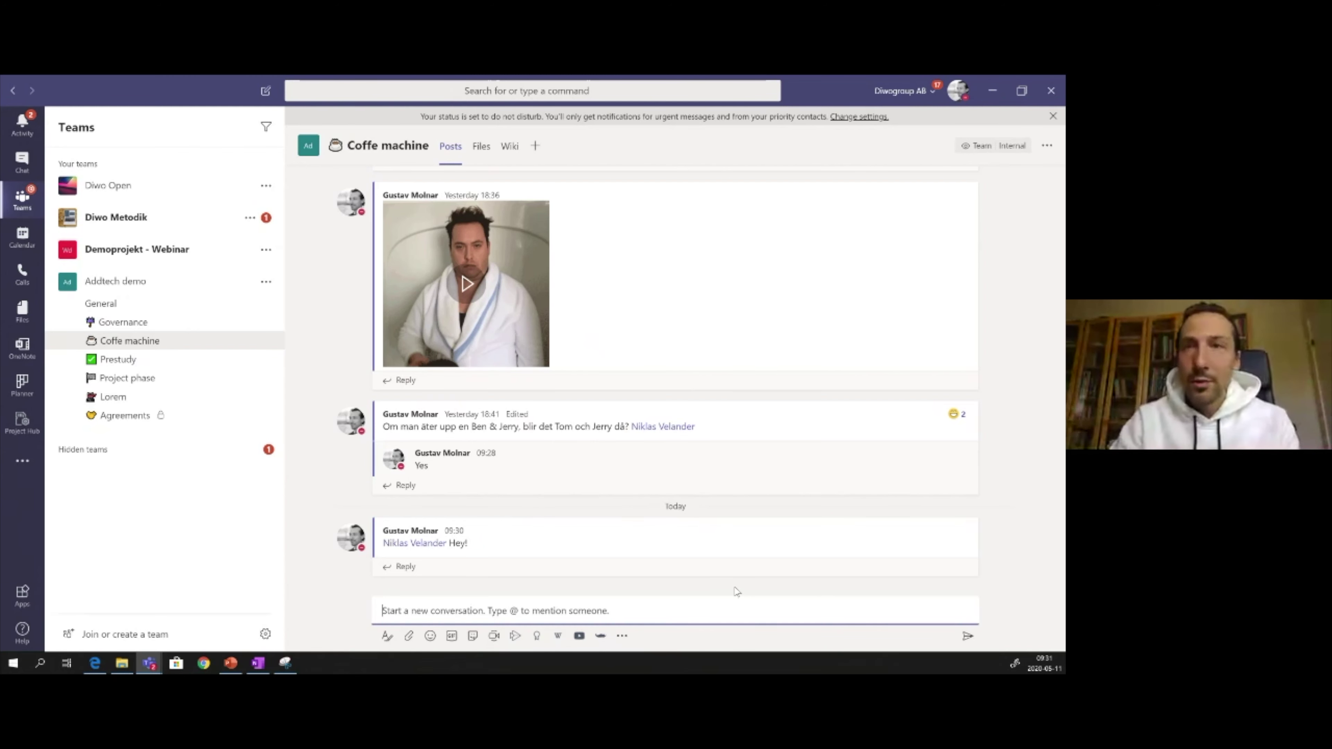
{"action": "type", "text": "@"}
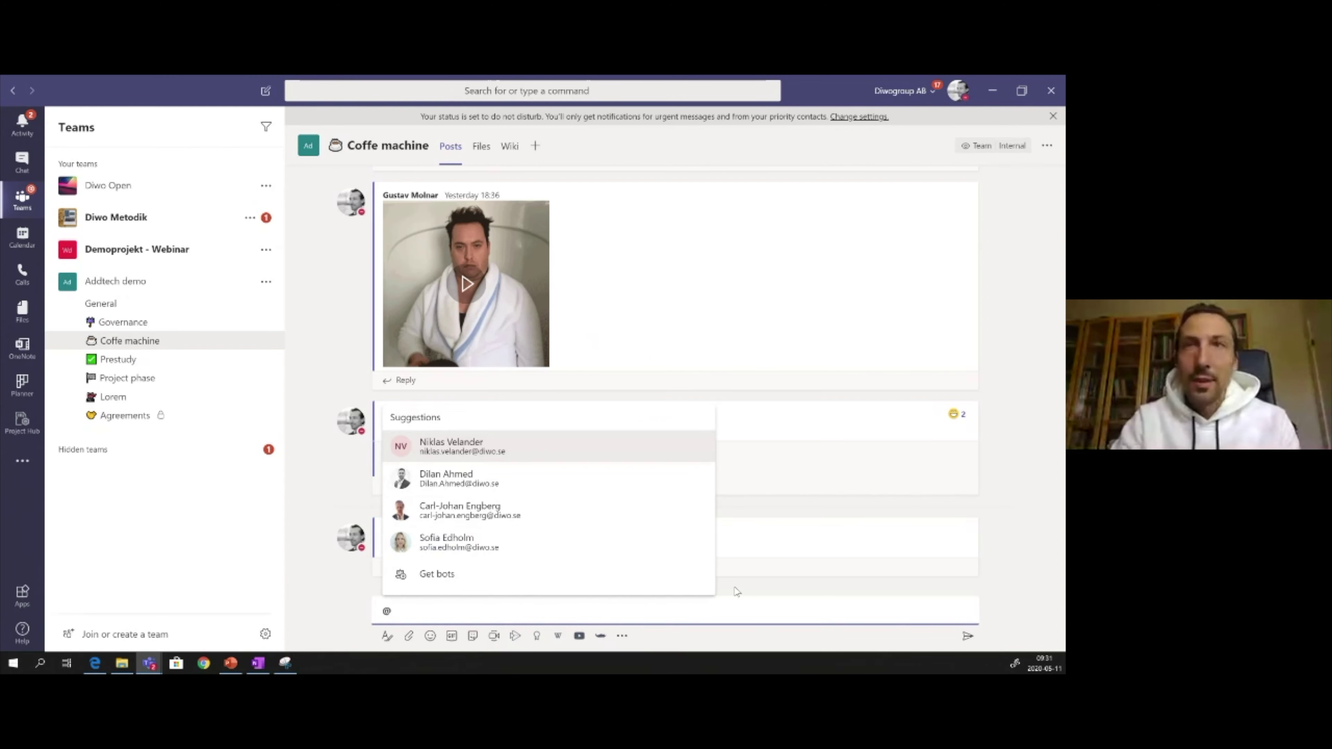
{"action": "type", "text": "ad"}
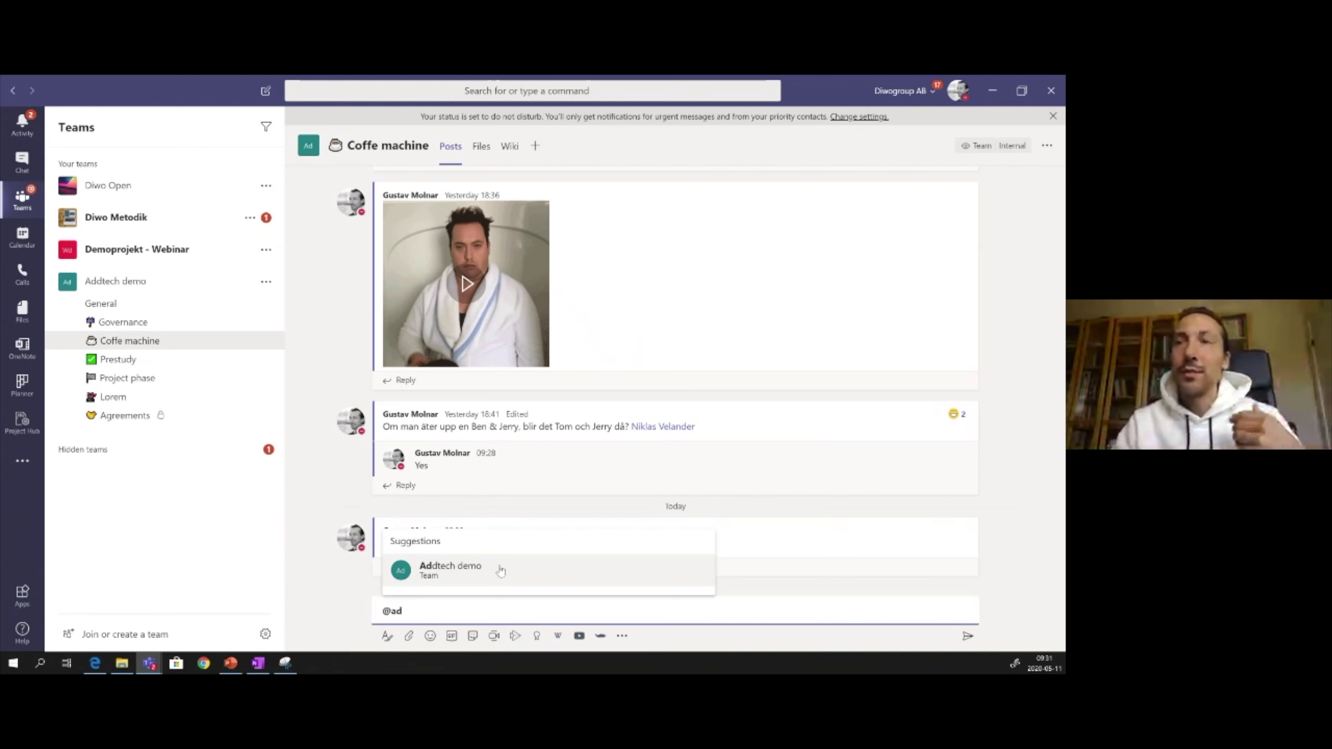
{"action": "key", "text": "BackSpace"}
{"action": "key", "text": "BackSpace"}
{"action": "key", "text": "BackSpace"}
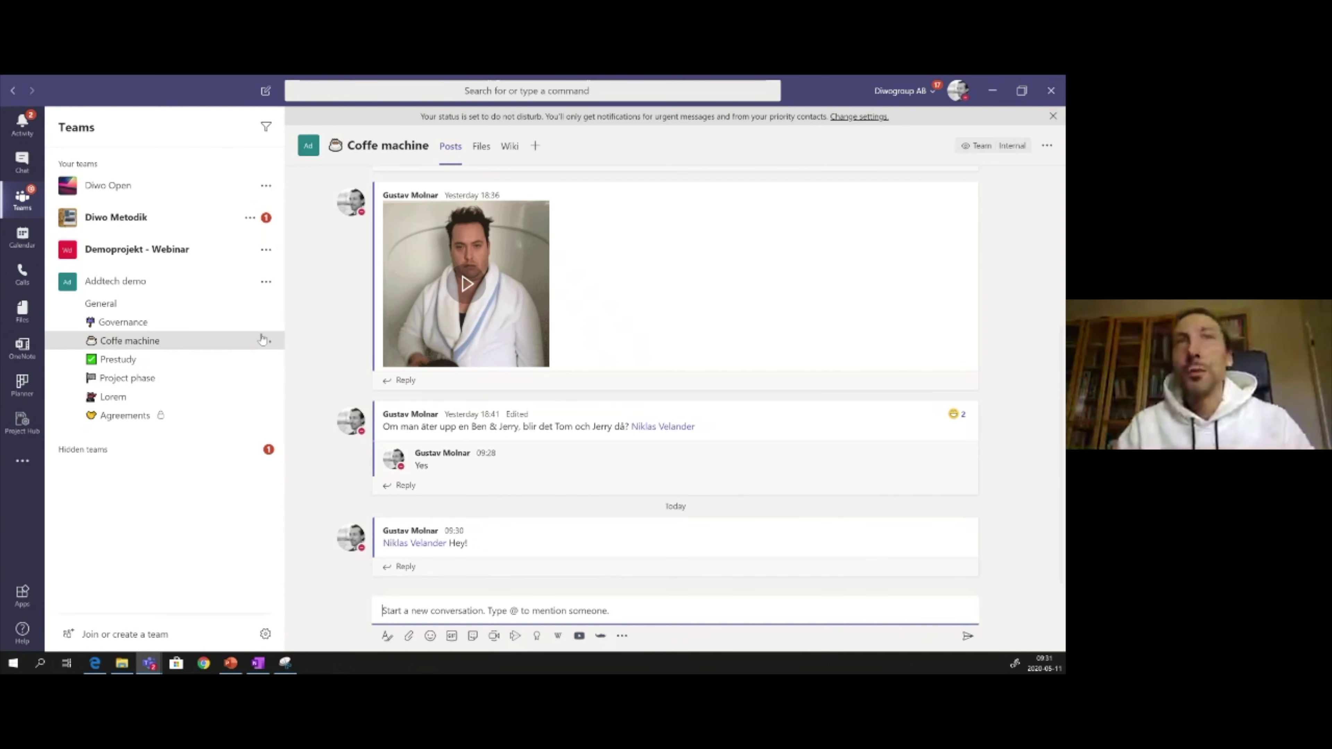
Step: Start a new tag for the Addtech demo team and name it "Managers"
{"action": "left_click", "coordinate": [267, 282]}
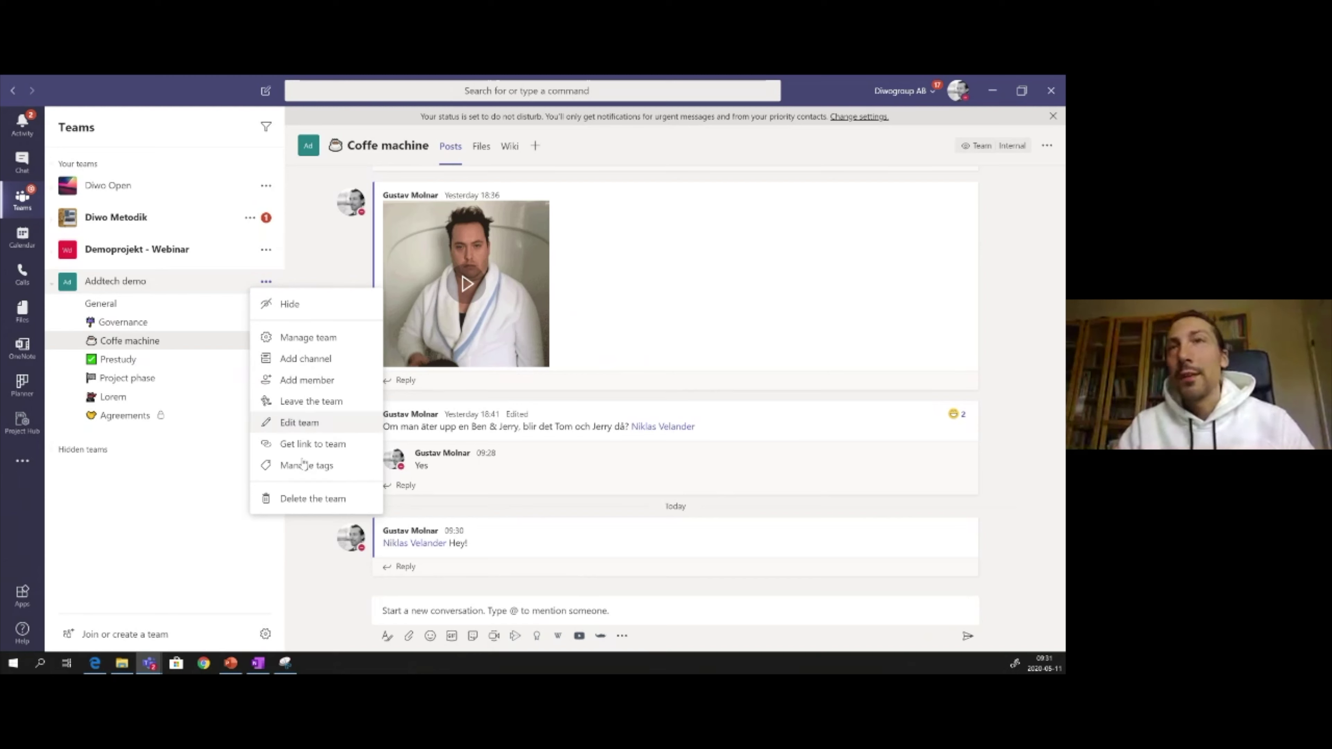
{"action": "left_click", "coordinate": [323, 472]}
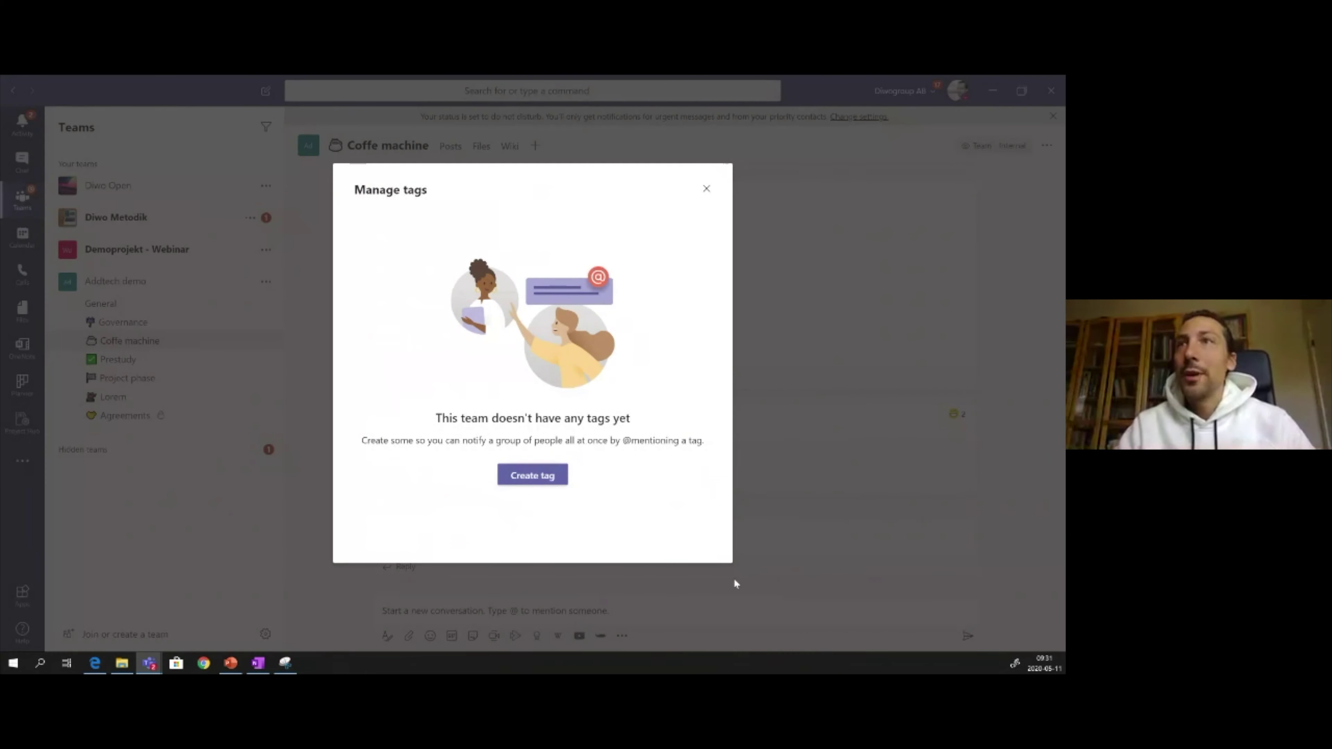
{"action": "left_click", "coordinate": [541, 482]}
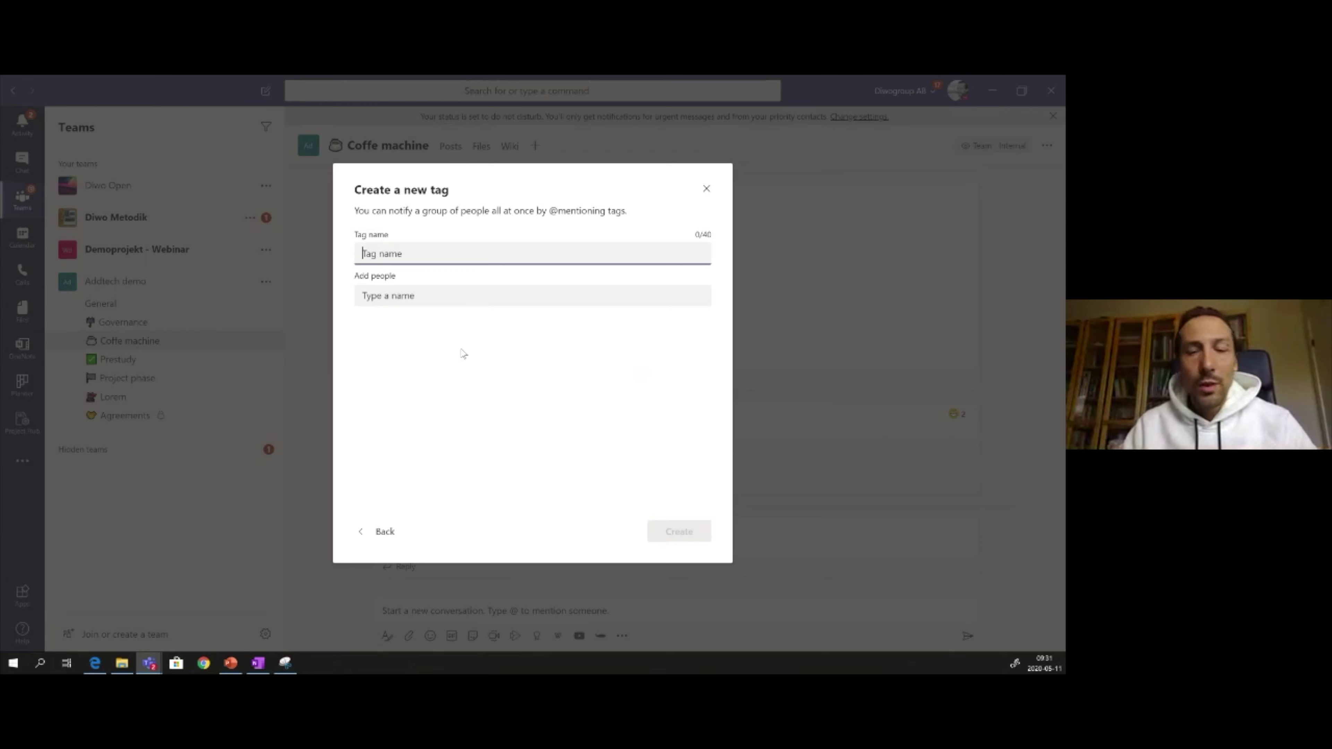
{"action": "type", "text": "Managers"}
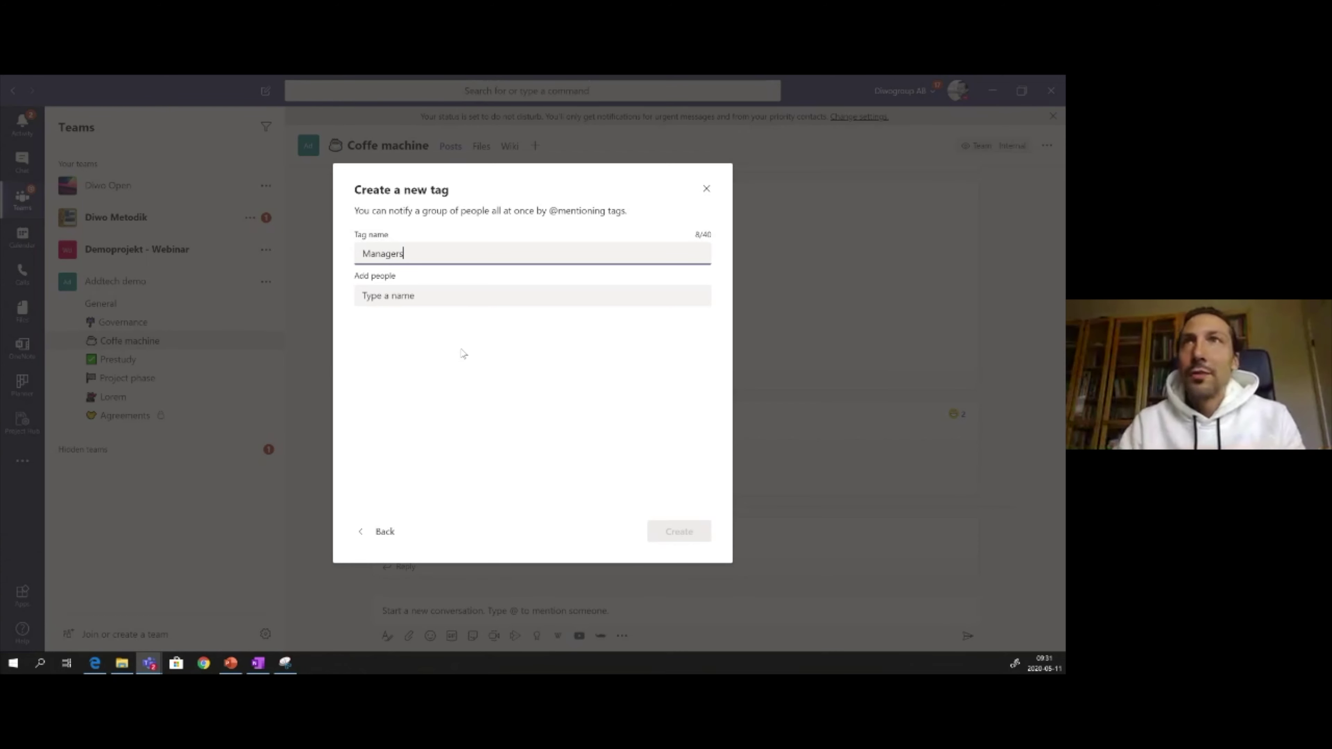
Step: Add the first team member to the Managers tag, replacing the entry shown as Unknown User
{"action": "left_click", "coordinate": [381, 296]}
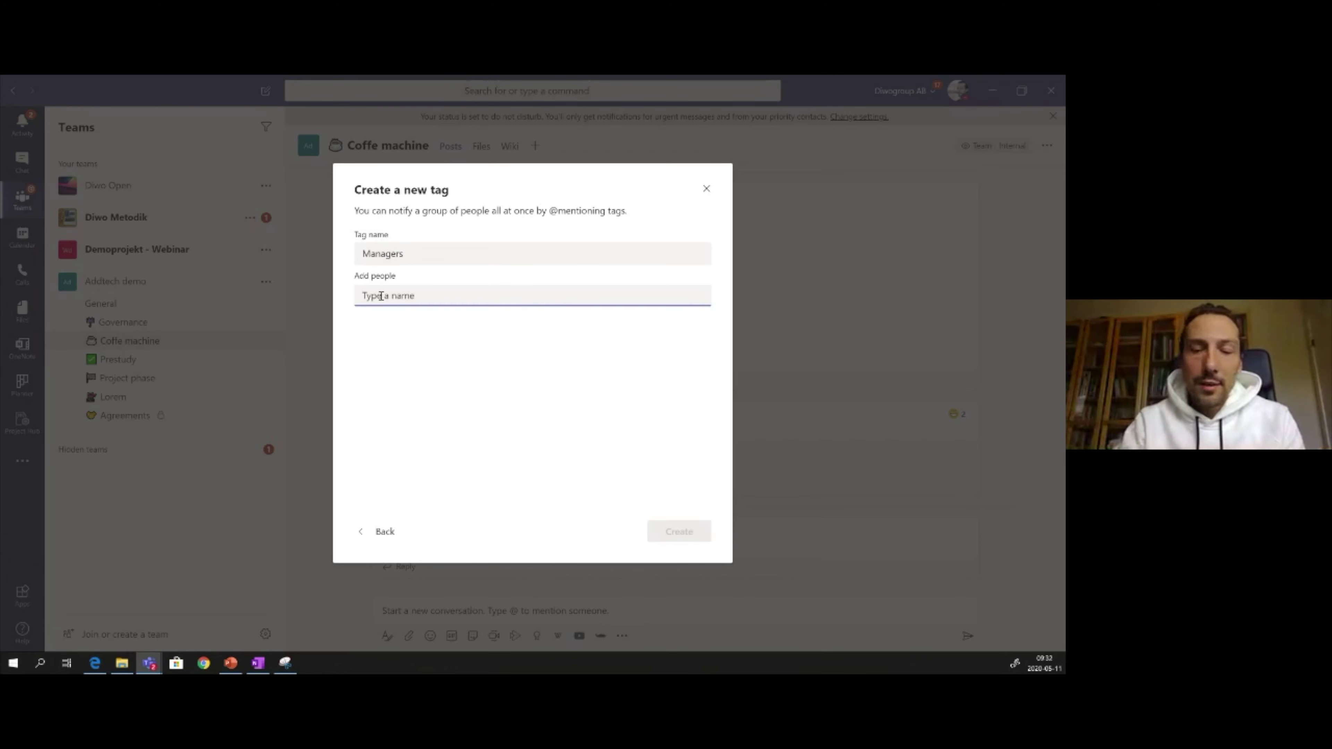
{"action": "type", "text": "Sofia"}
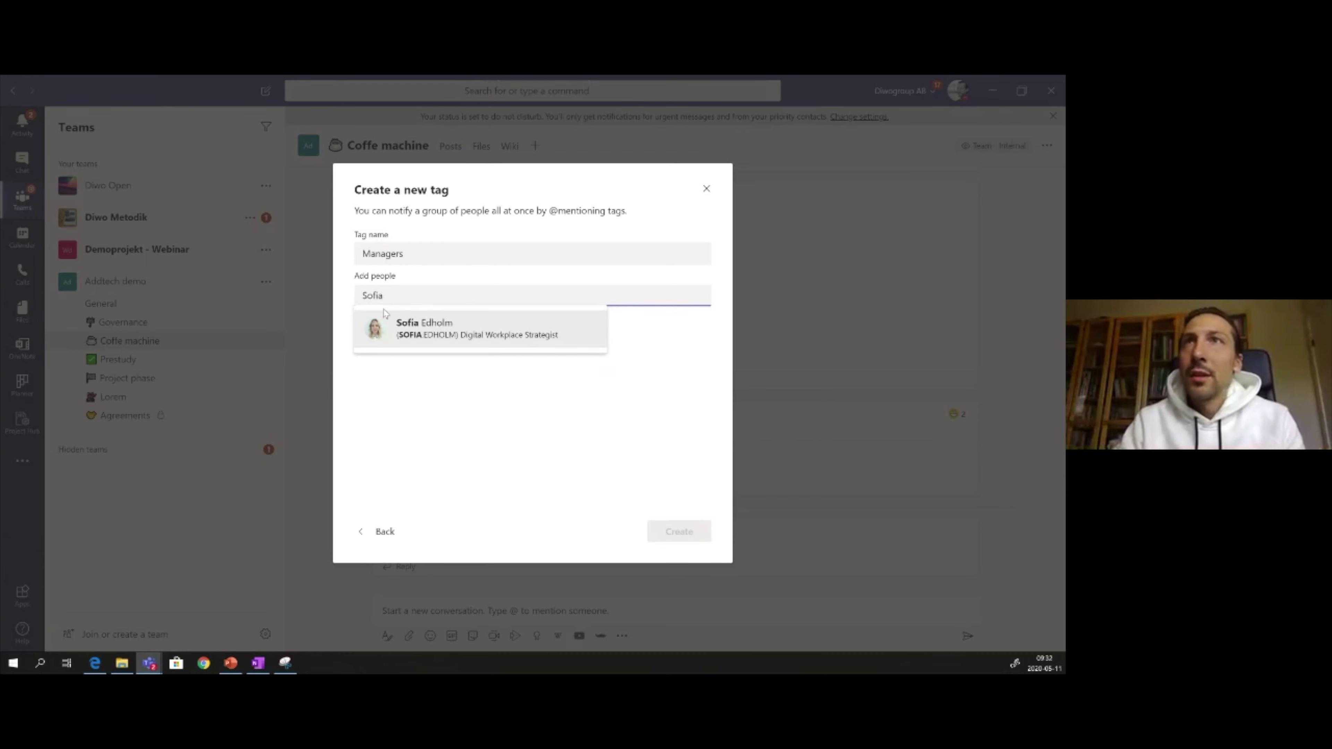
{"action": "left_click", "coordinate": [387, 337]}
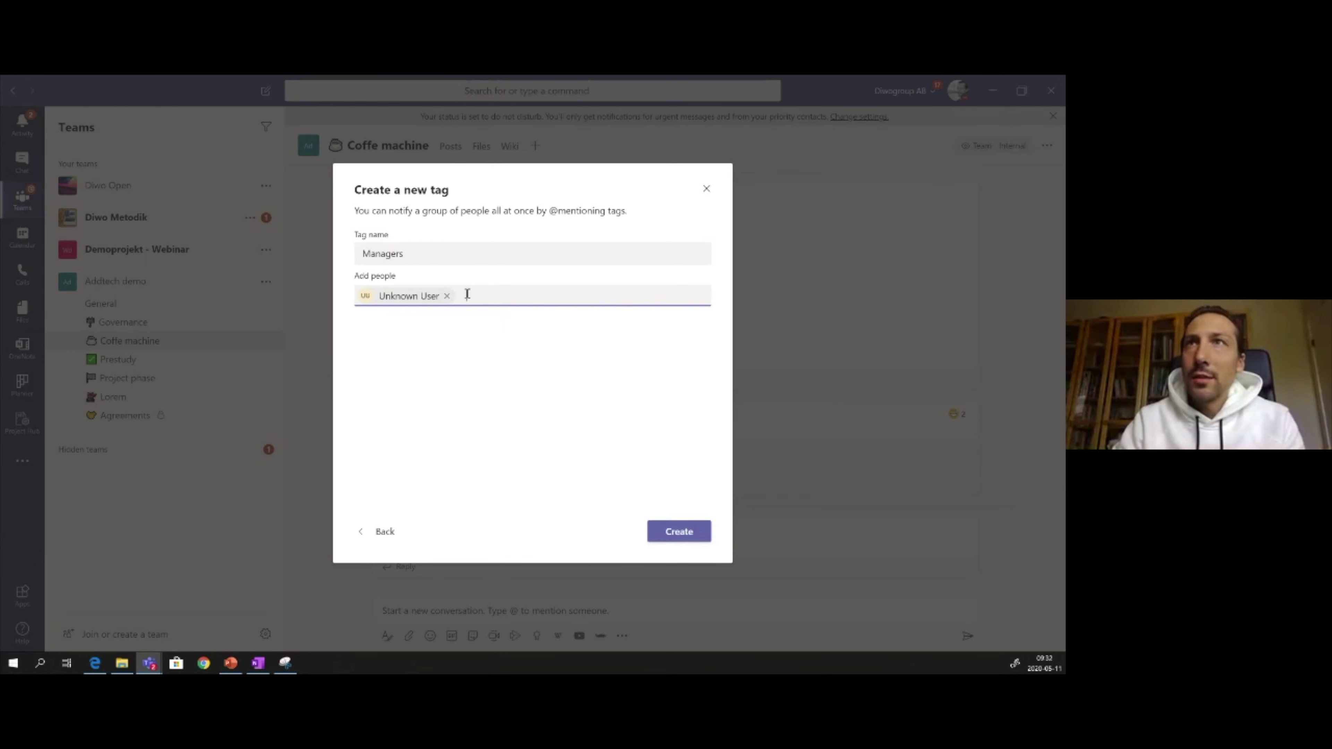
{"action": "left_click", "coordinate": [447, 297]}
{"action": "left_click", "coordinate": [448, 297]}
{"action": "type", "text": "Sodi"}
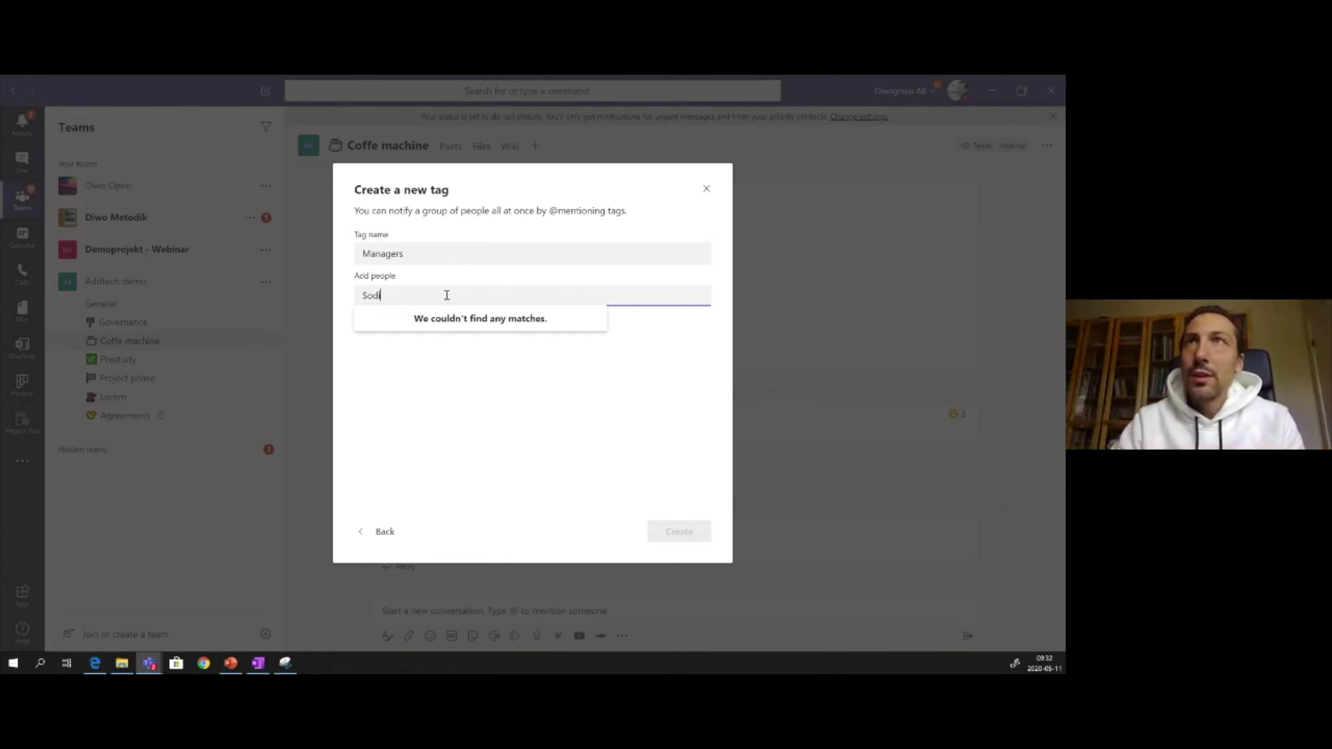
{"action": "key", "text": "BackSpace"}
{"action": "type", "text": "f"}
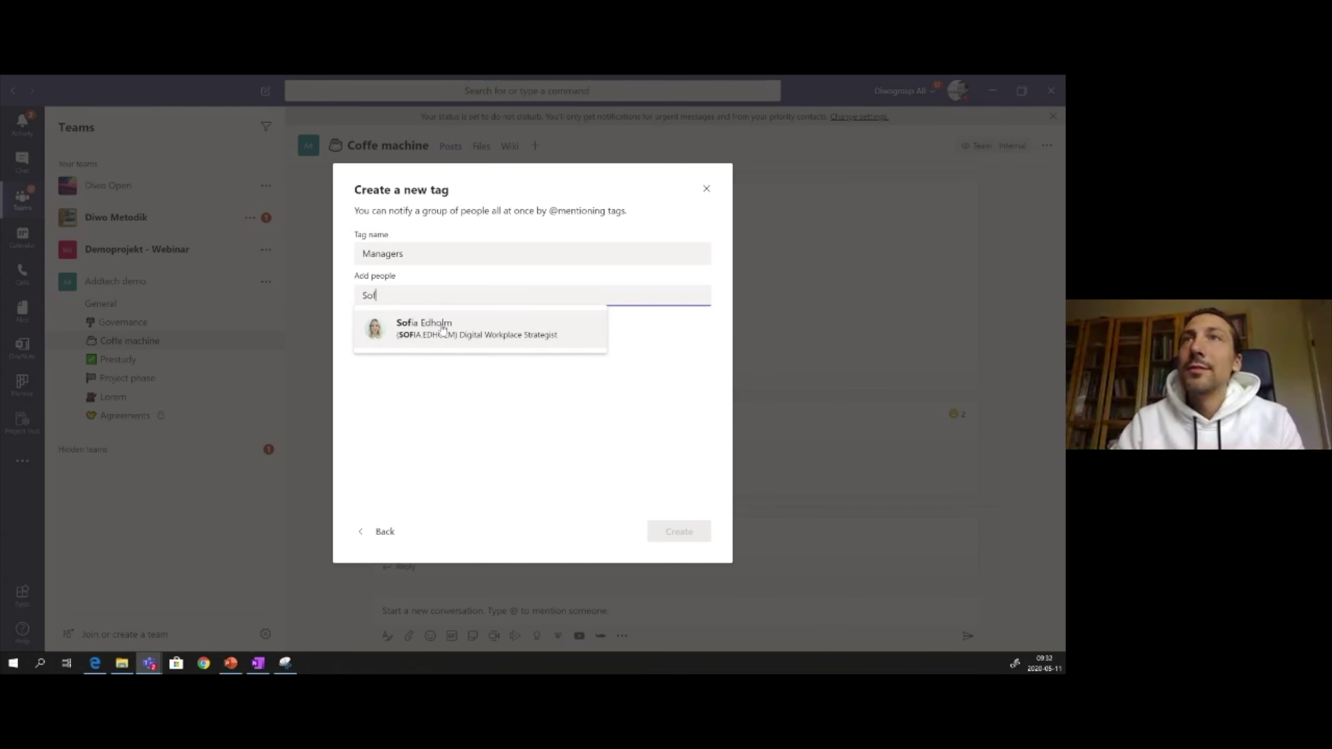
{"action": "left_click", "coordinate": [442, 325]}
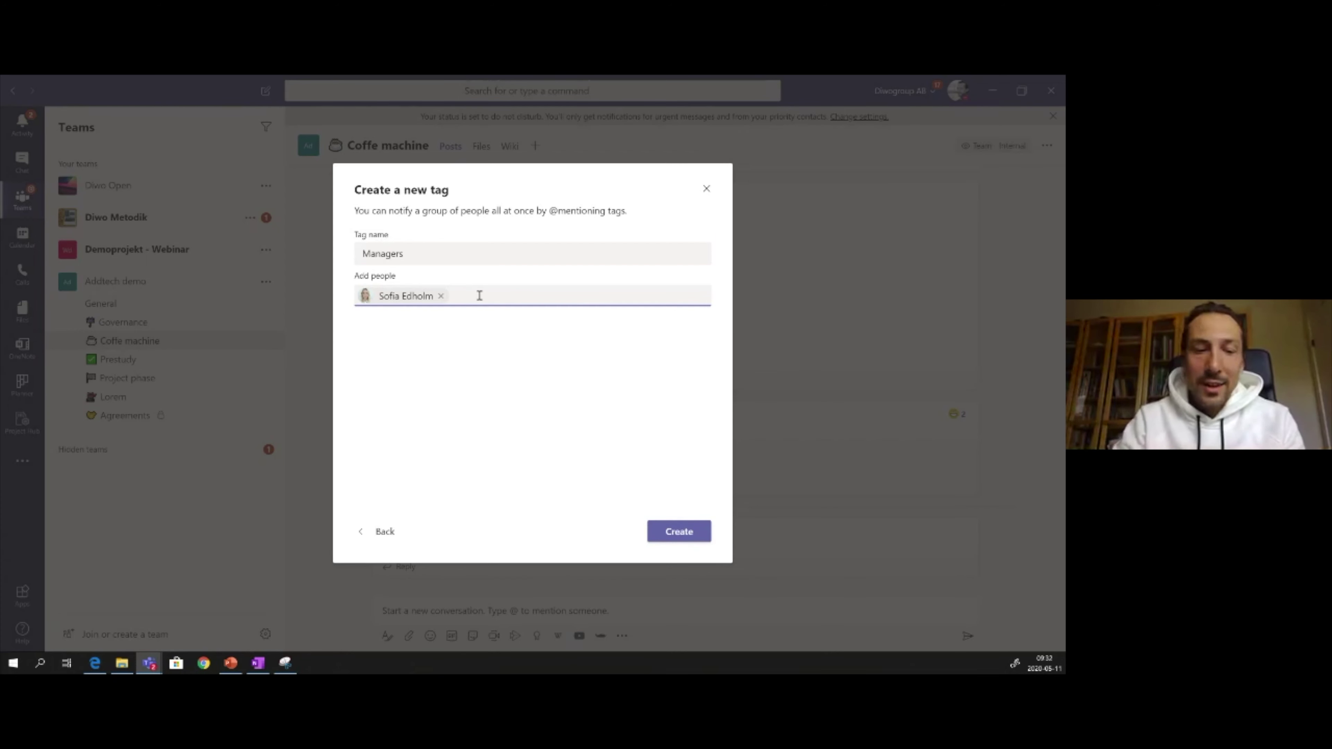
Step: Add the second team member to the Managers tag, create the tag and close the tag management dialog
{"action": "type", "text": "Gust"}
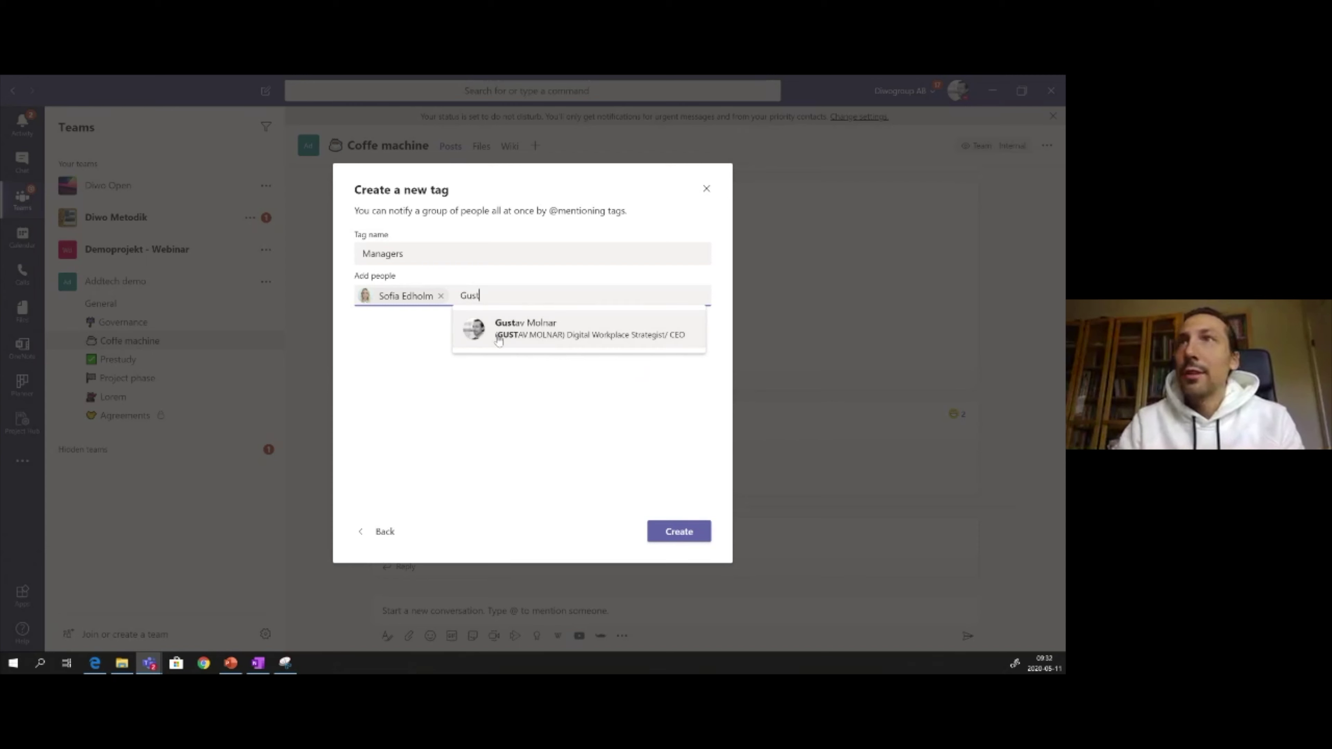
{"action": "left_click", "coordinate": [503, 332]}
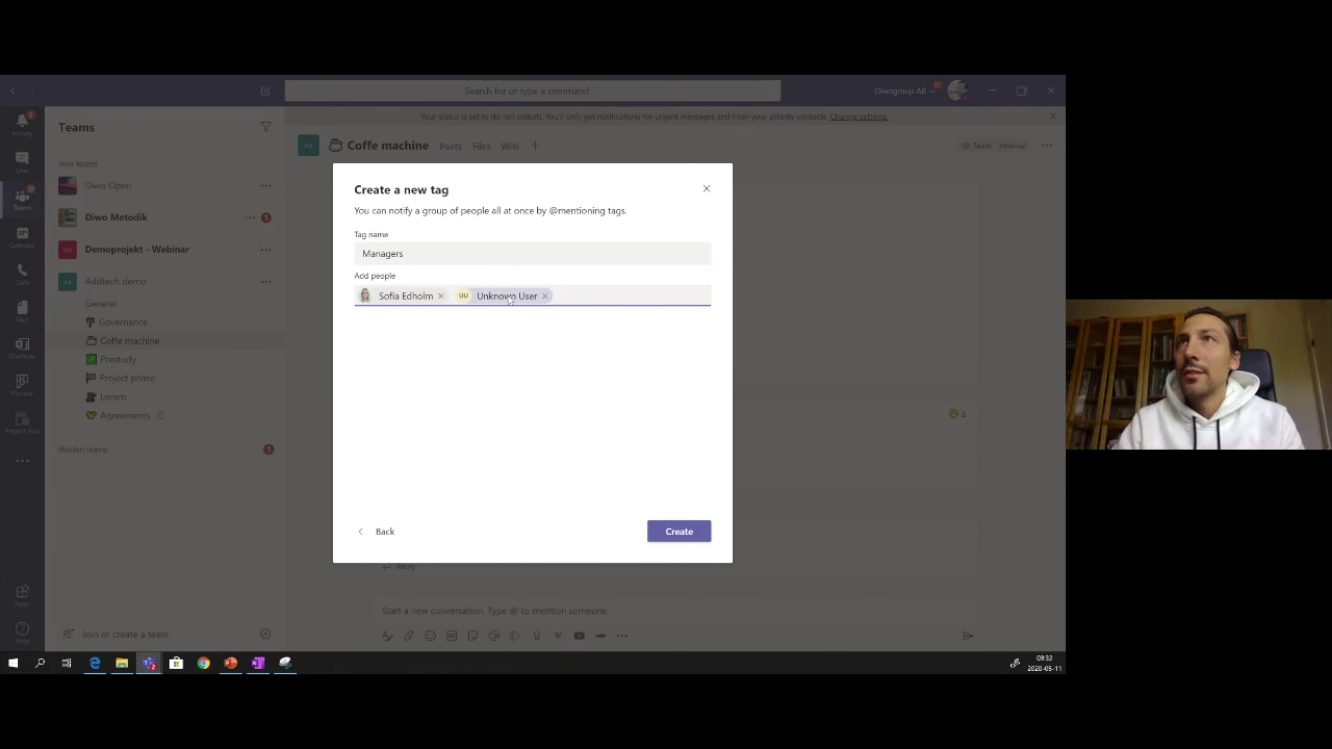
{"action": "left_click", "coordinate": [544, 297]}
{"action": "type", "text": "Gust"}
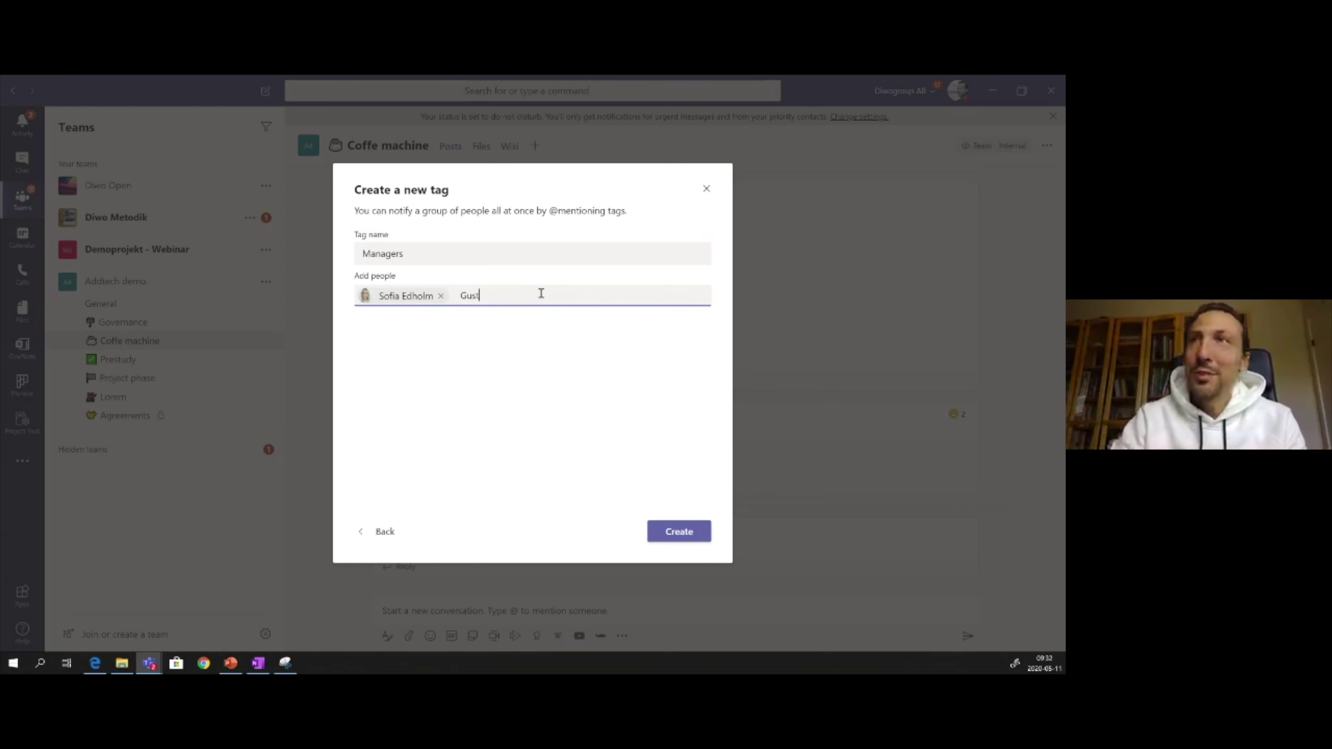
{"action": "left_click", "coordinate": [521, 325]}
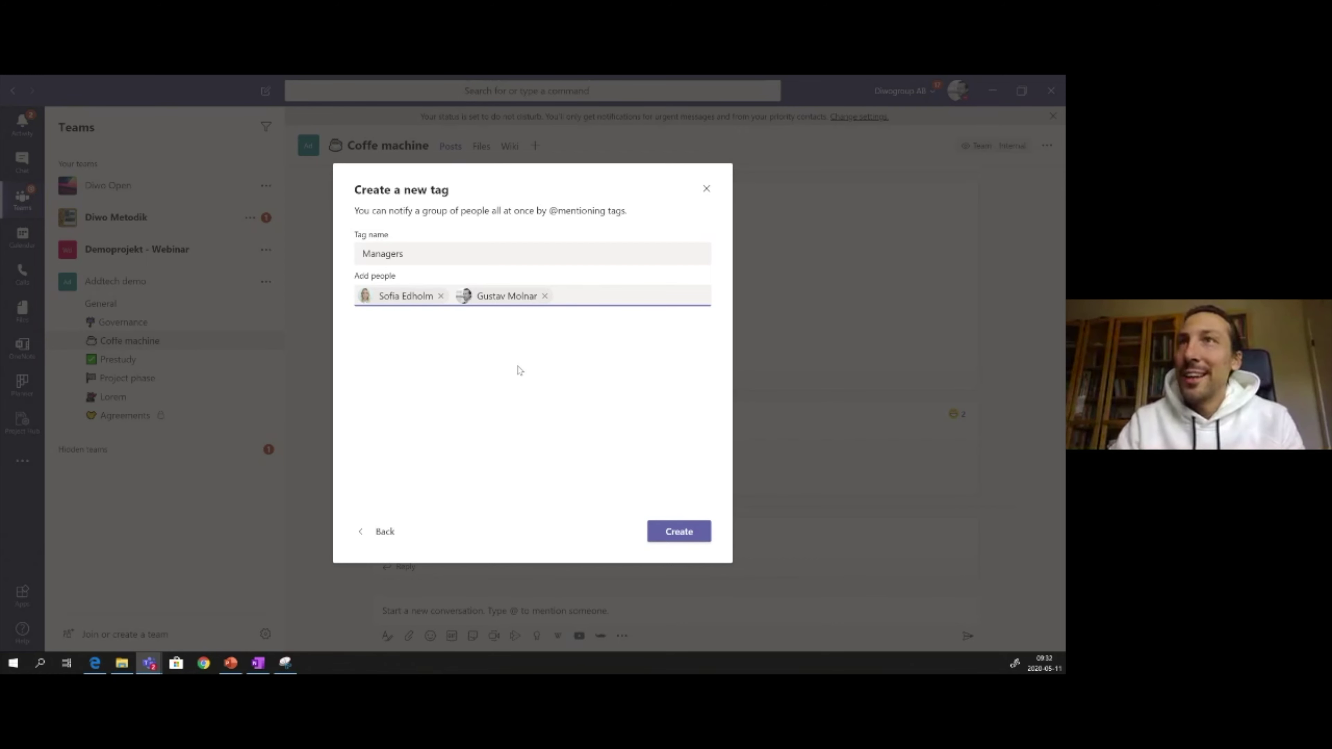
{"action": "left_click", "coordinate": [679, 532]}
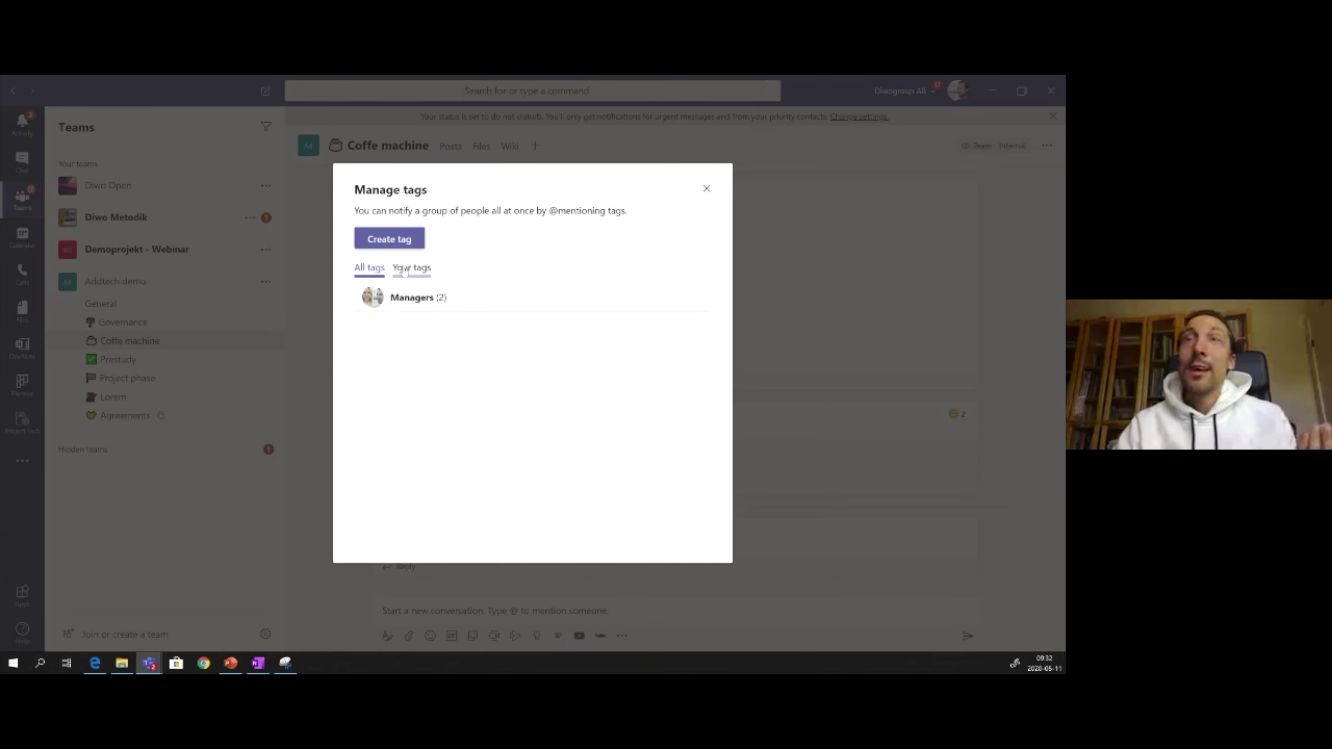
{"action": "left_click", "coordinate": [705, 190]}
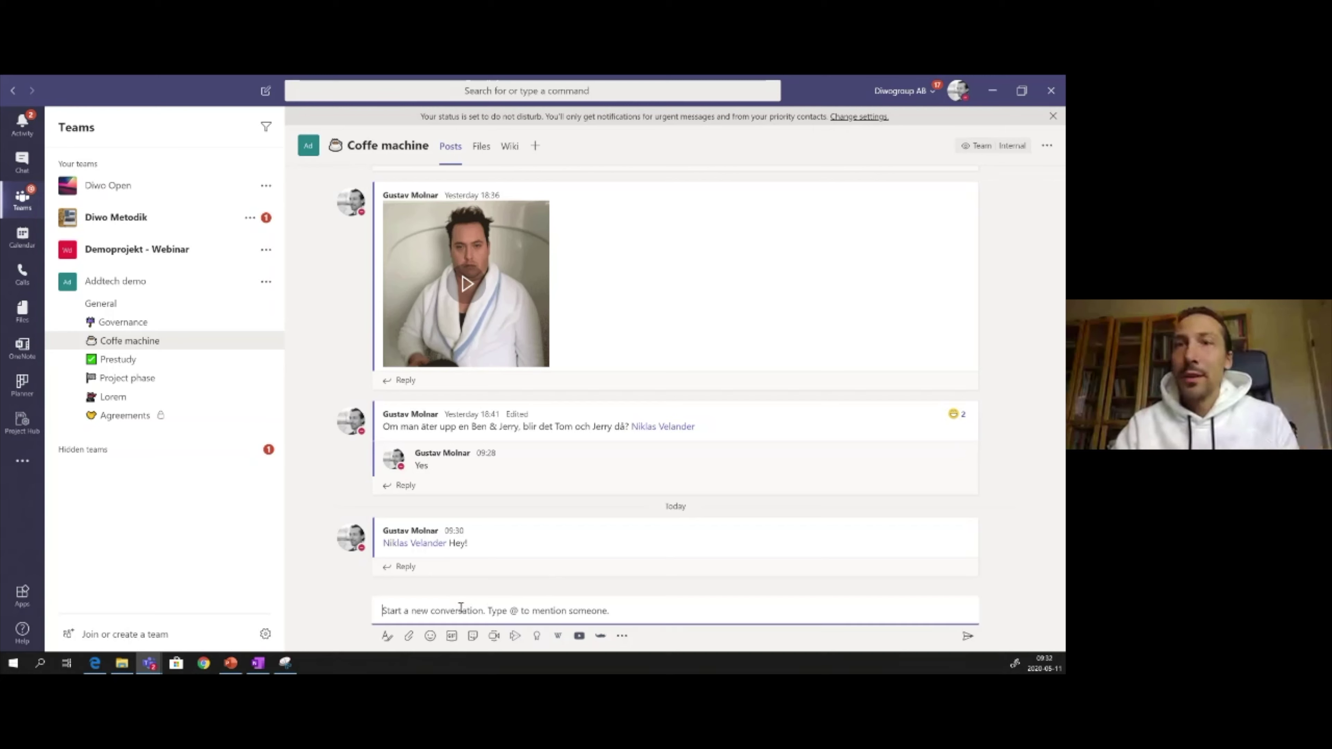
Step: Mention the Managers tag in a new Coffe machine conversation draft, and clear the draft without posting
{"action": "type", "text": "@"}
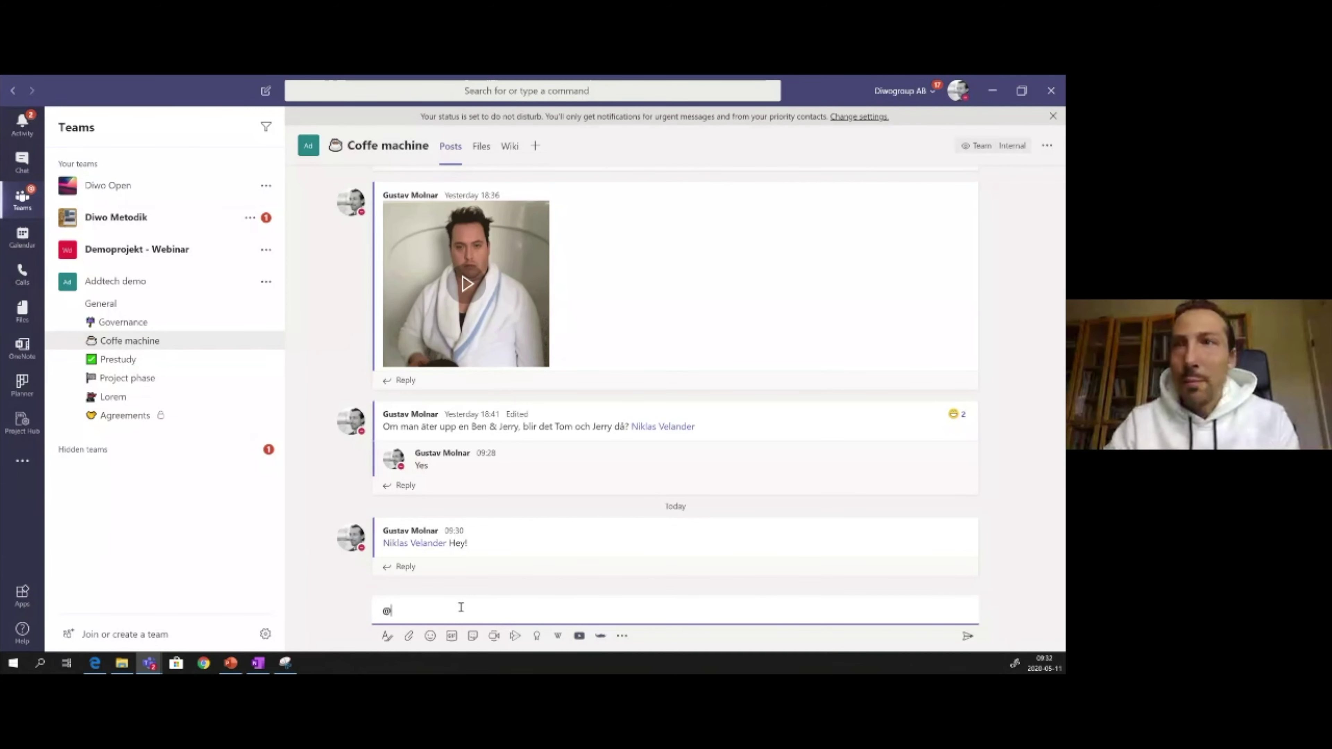
{"action": "type", "text": "man"}
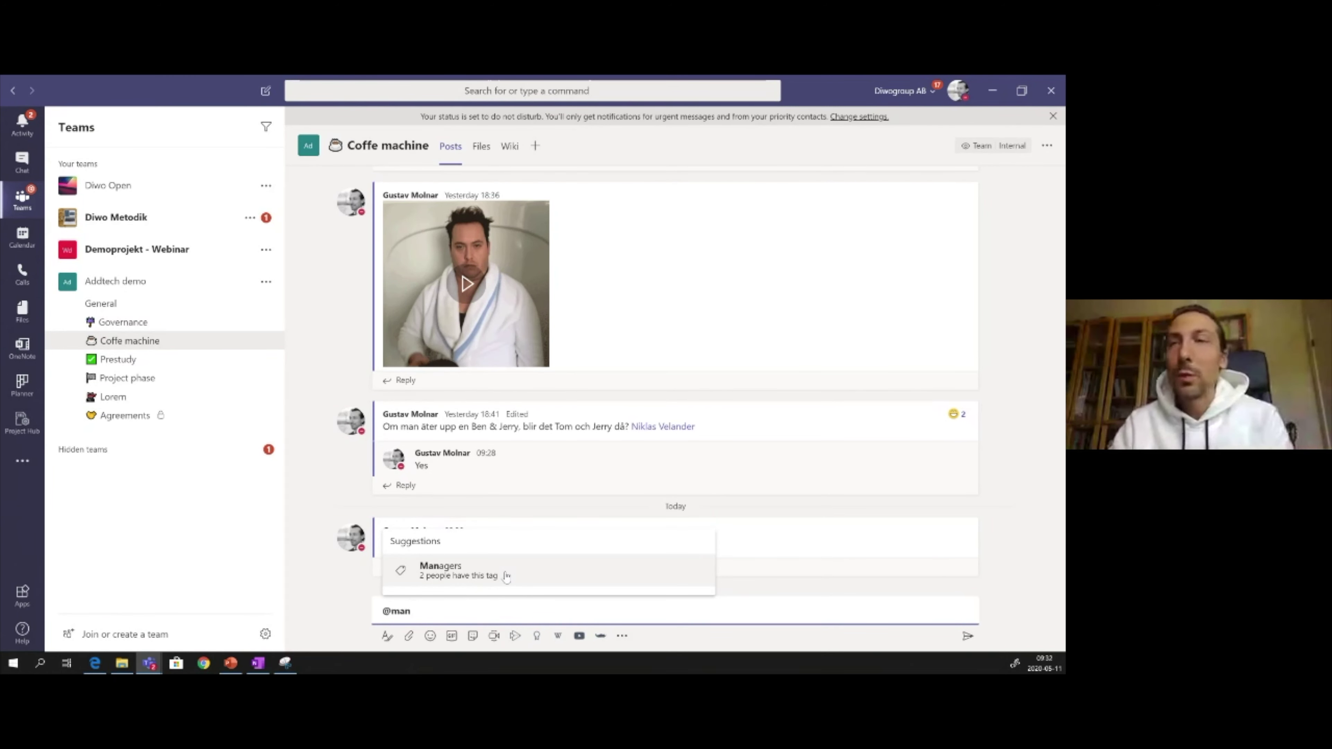
{"action": "left_click", "coordinate": [506, 577]}
{"action": "key", "text": "BackSpace"}
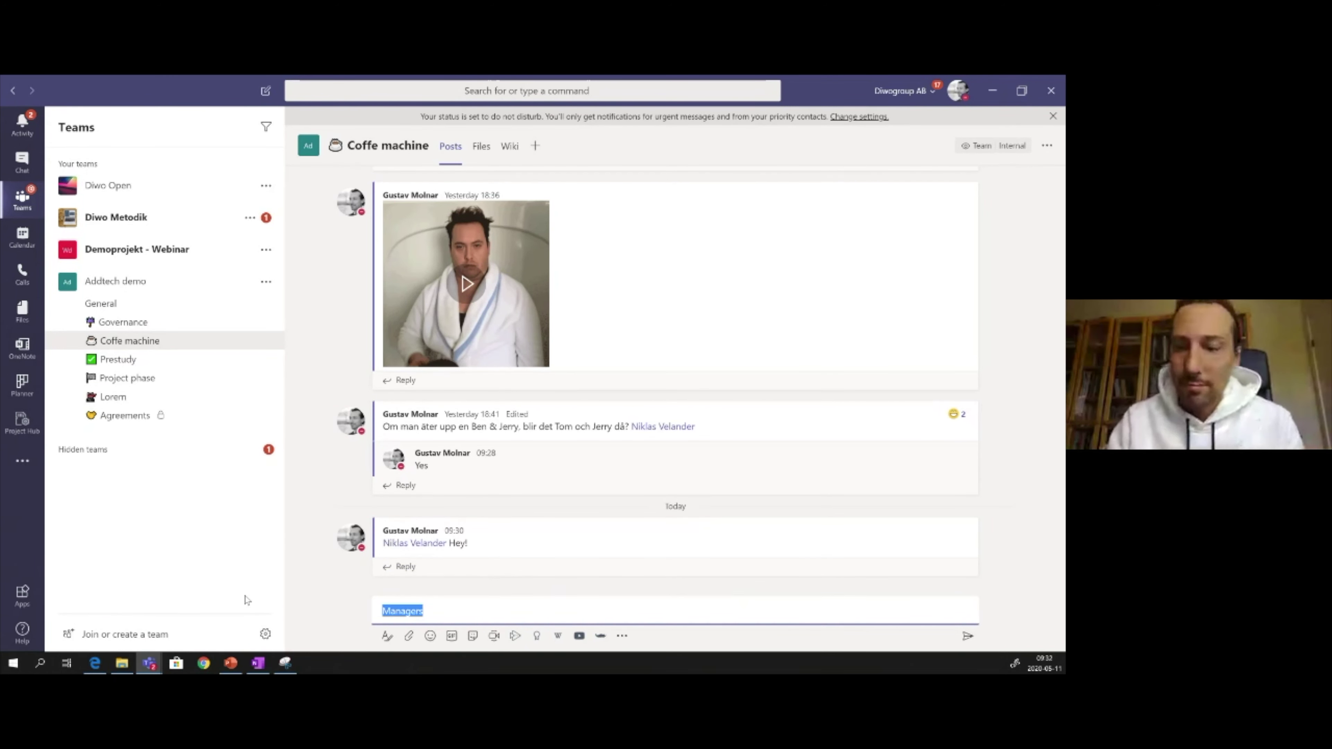
{"action": "key", "text": "BackSpace"}
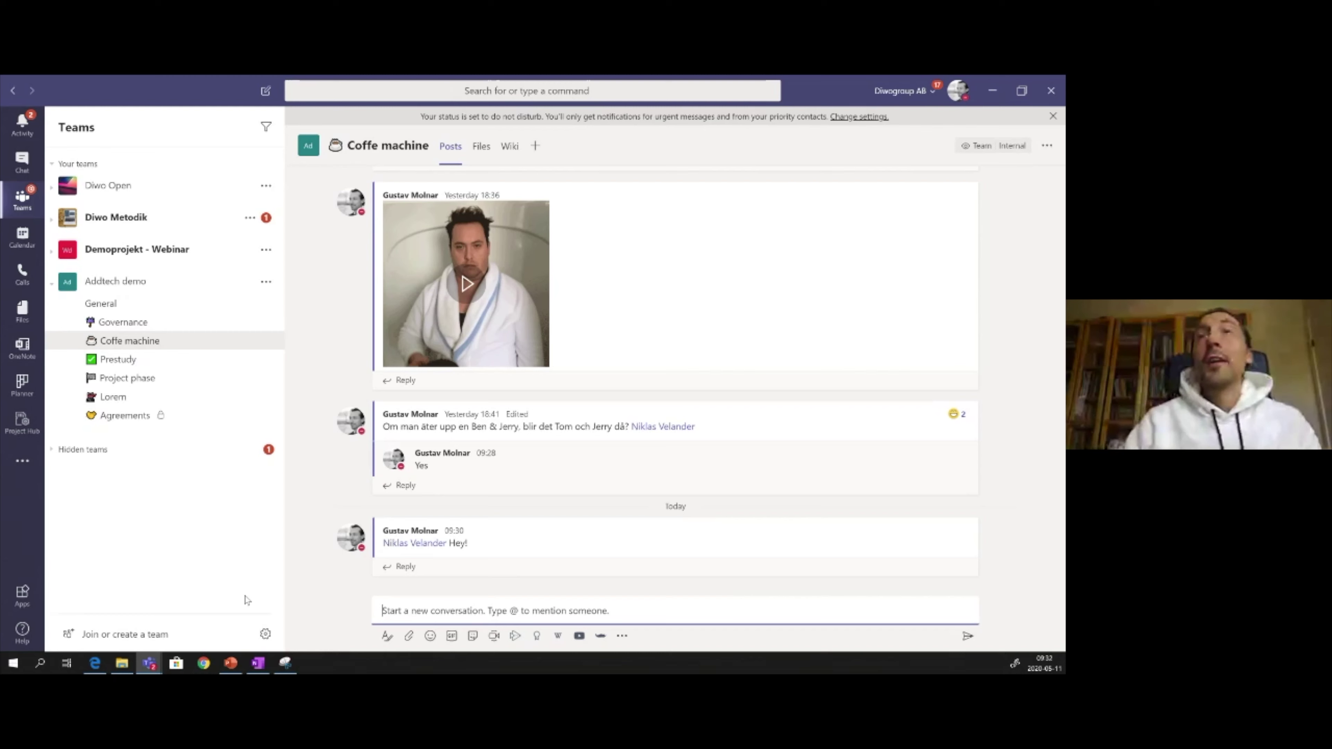
{"action": "left_click", "coordinate": [311, 396]}
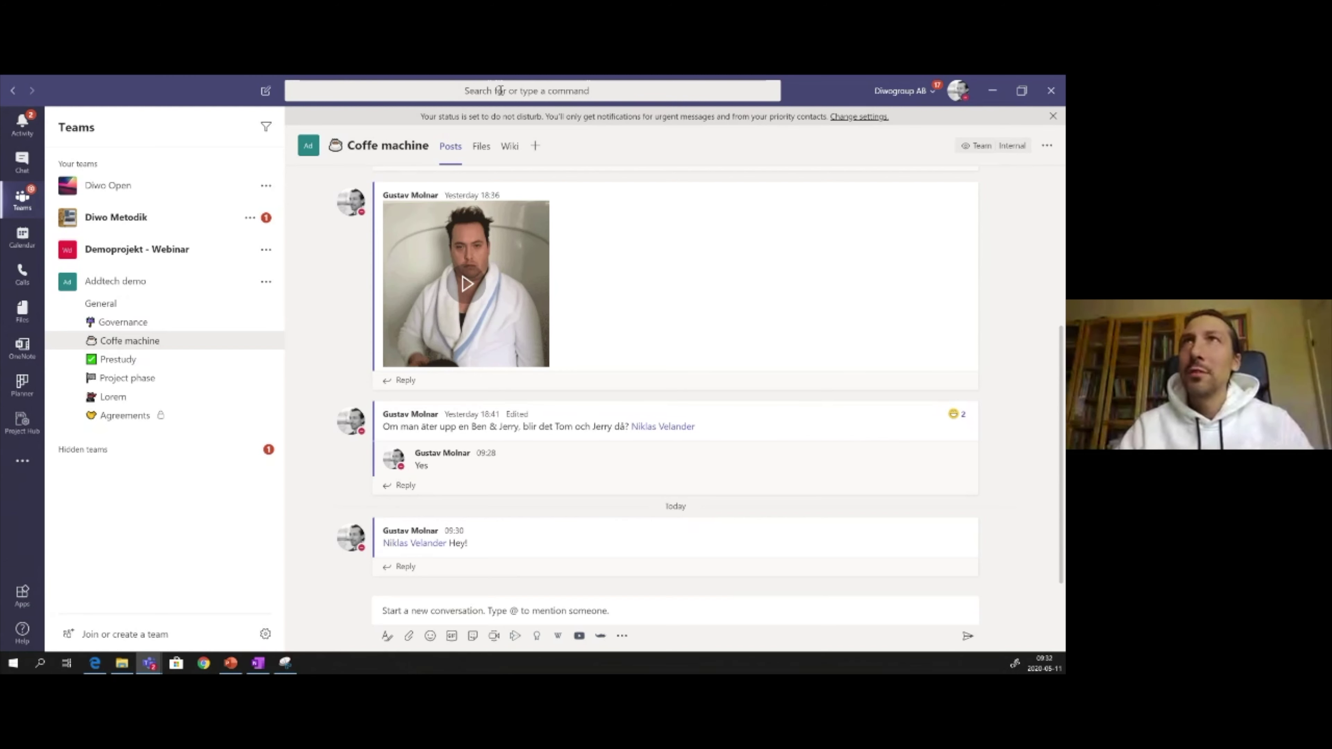
Step: Examine the available slash commands, start the /call command to view its suggested people, and cancel it without calling anyone
{"action": "left_click", "coordinate": [522, 95]}
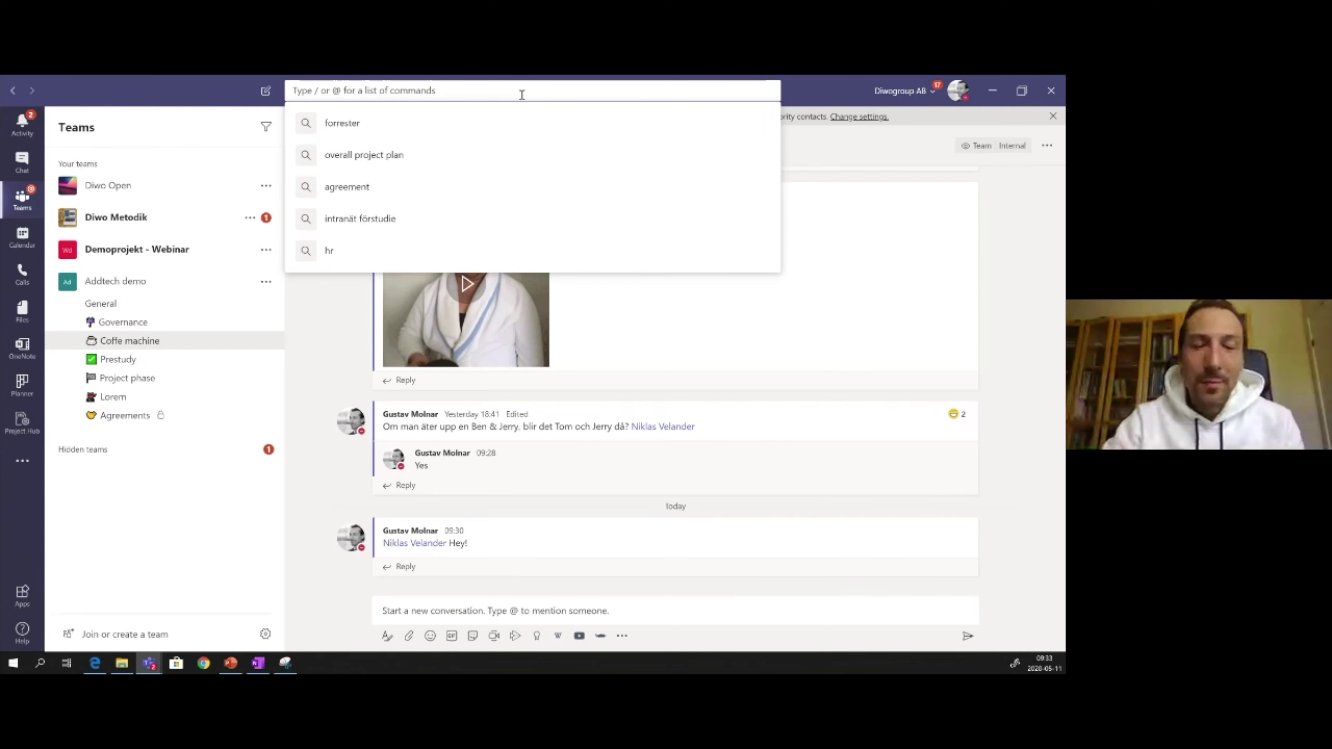
{"action": "type", "text": "/"}
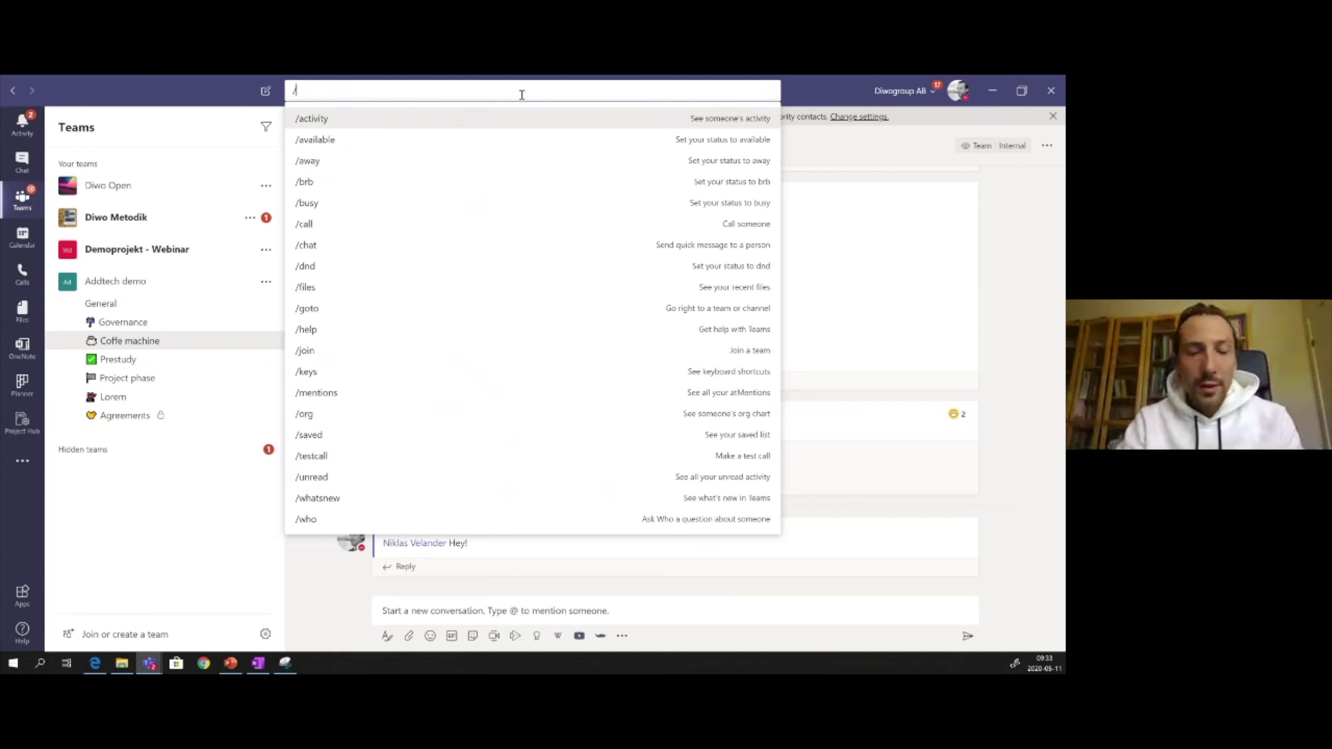
{"action": "type", "text": "call"}
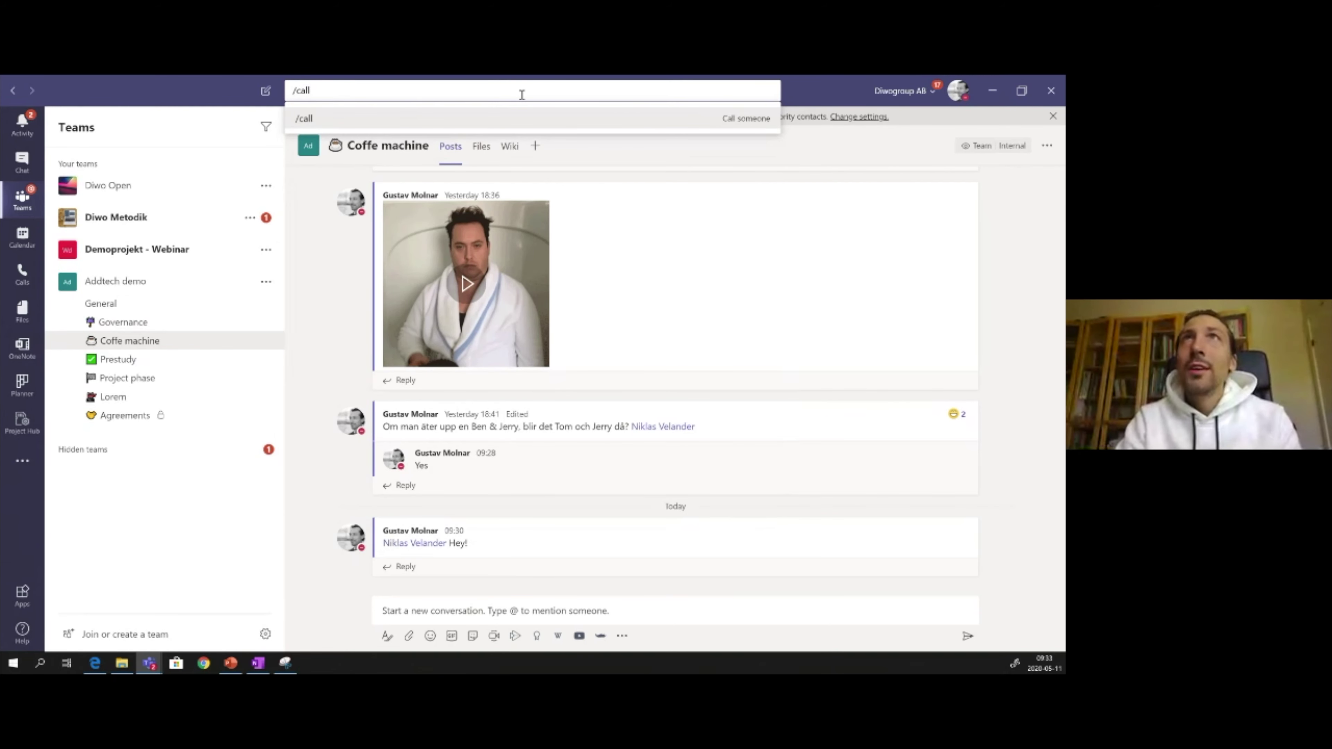
{"action": "key", "text": "Return"}
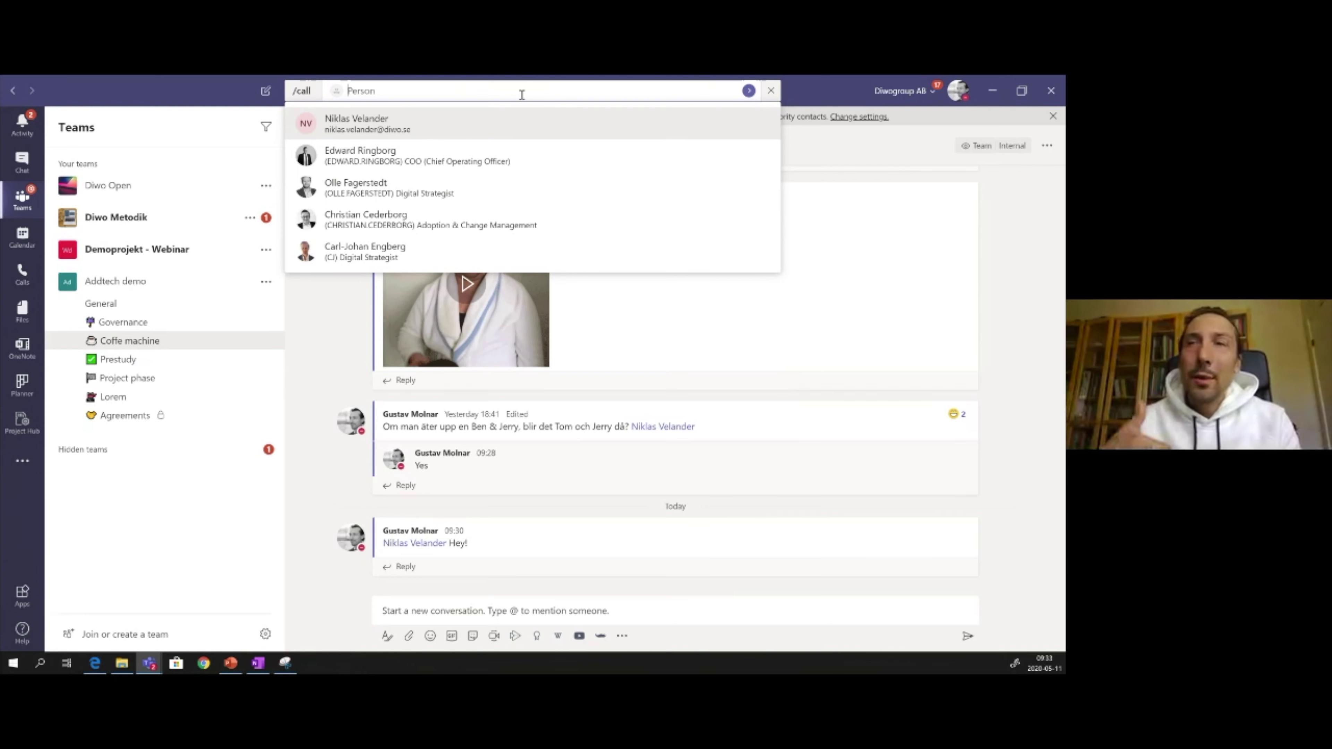
{"action": "key", "text": "Escape"}
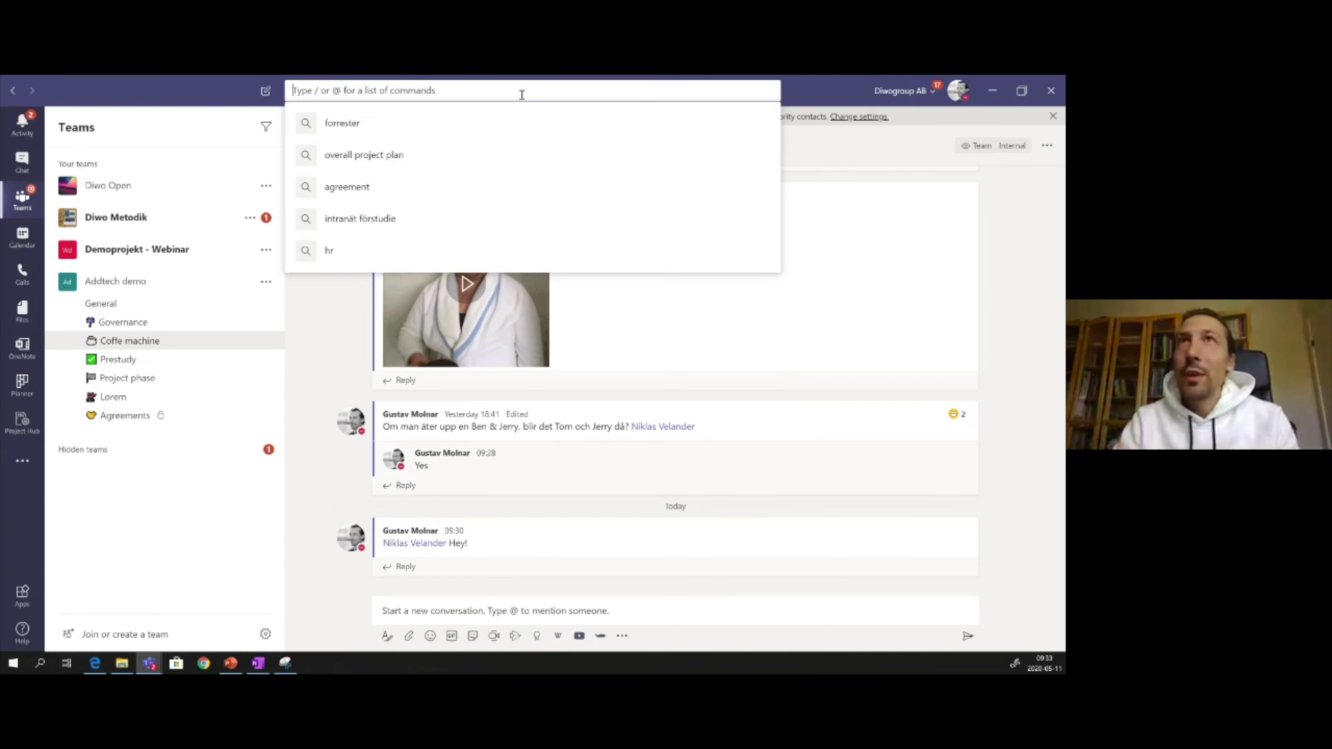
Step: Review the list of available slash commands once more and clear the search field without running one
{"action": "type", "text": "/"}
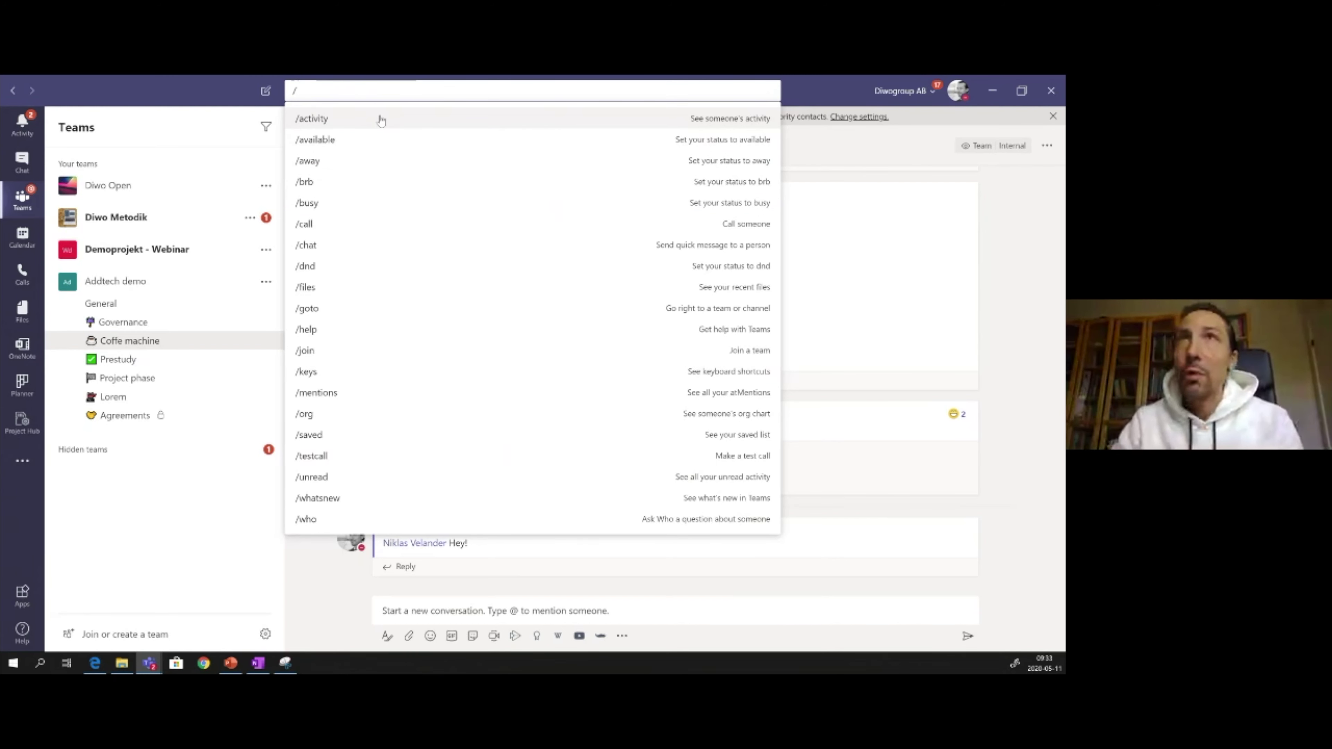
{"action": "key", "text": "BackSpace"}
{"action": "left_click", "coordinate": [318, 533]}
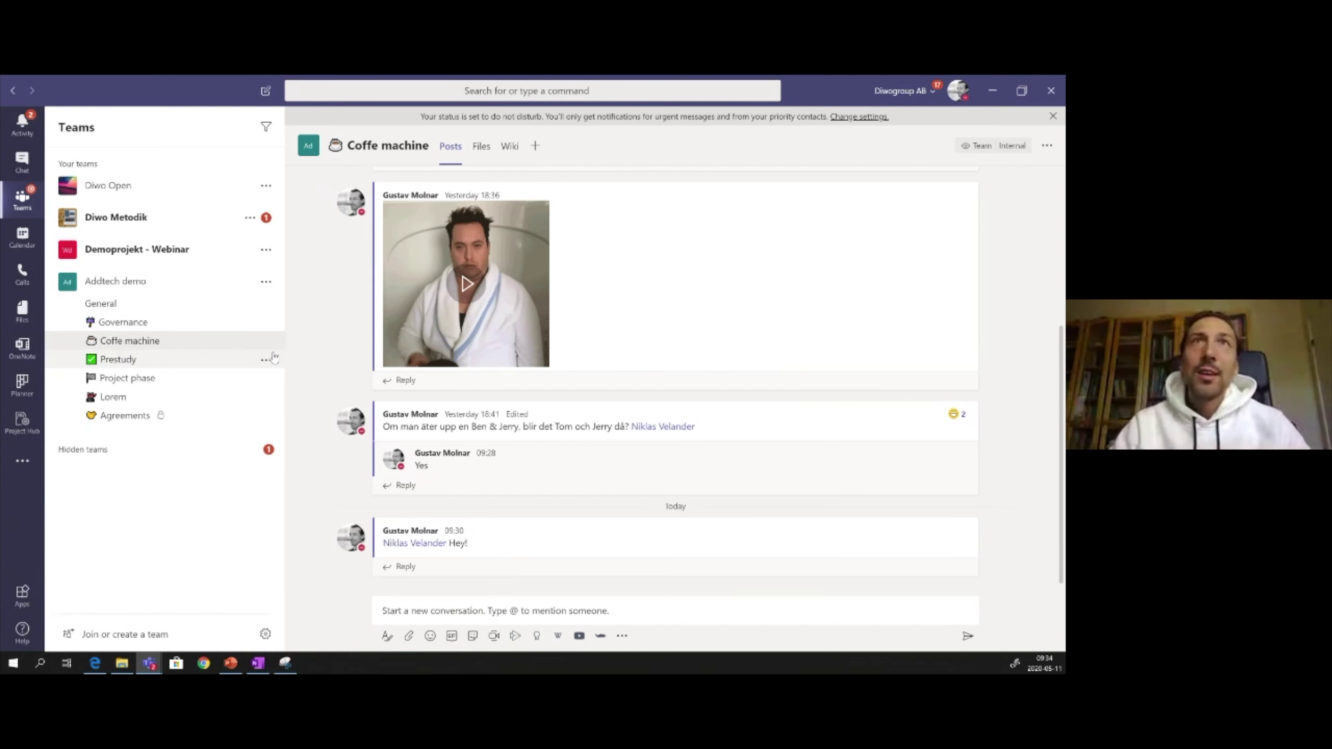
Step: Open the management page of the Diwo Open team and examine its analytics summary and active users chart
{"action": "left_click", "coordinate": [266, 186]}
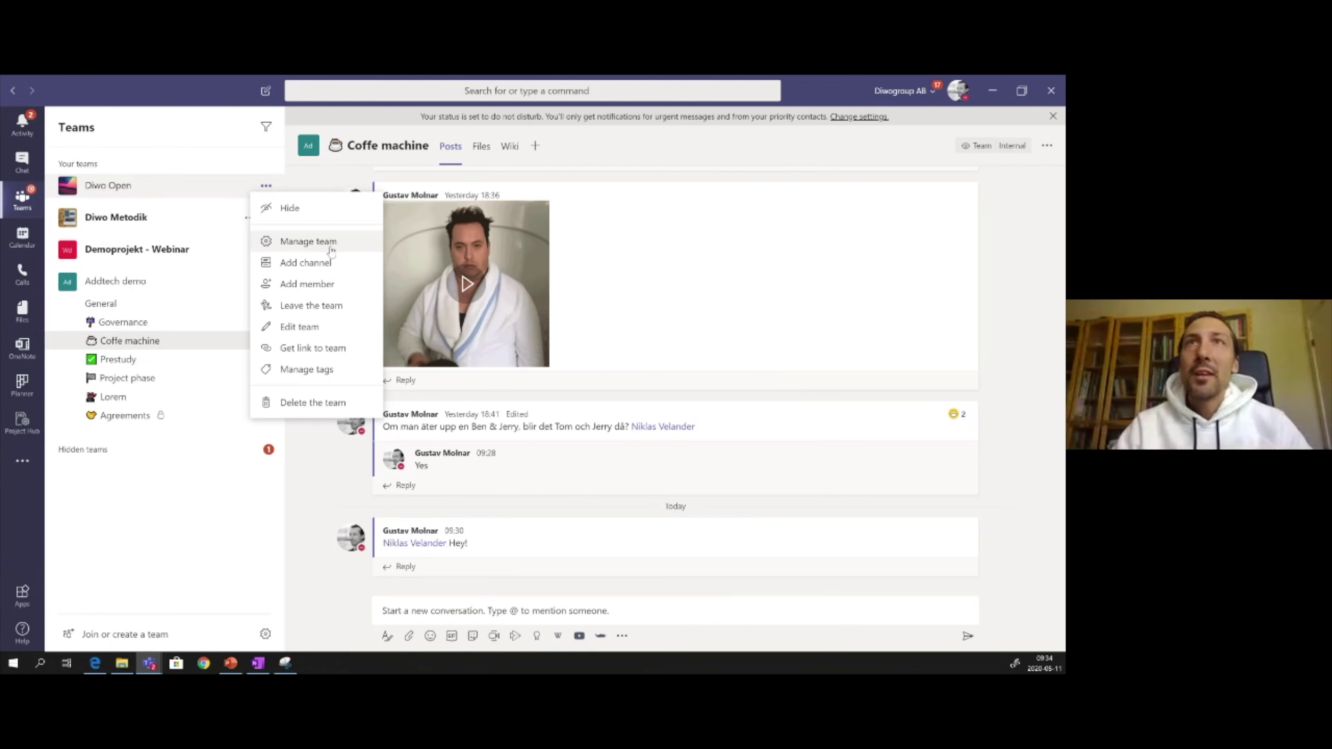
{"action": "left_click", "coordinate": [316, 243]}
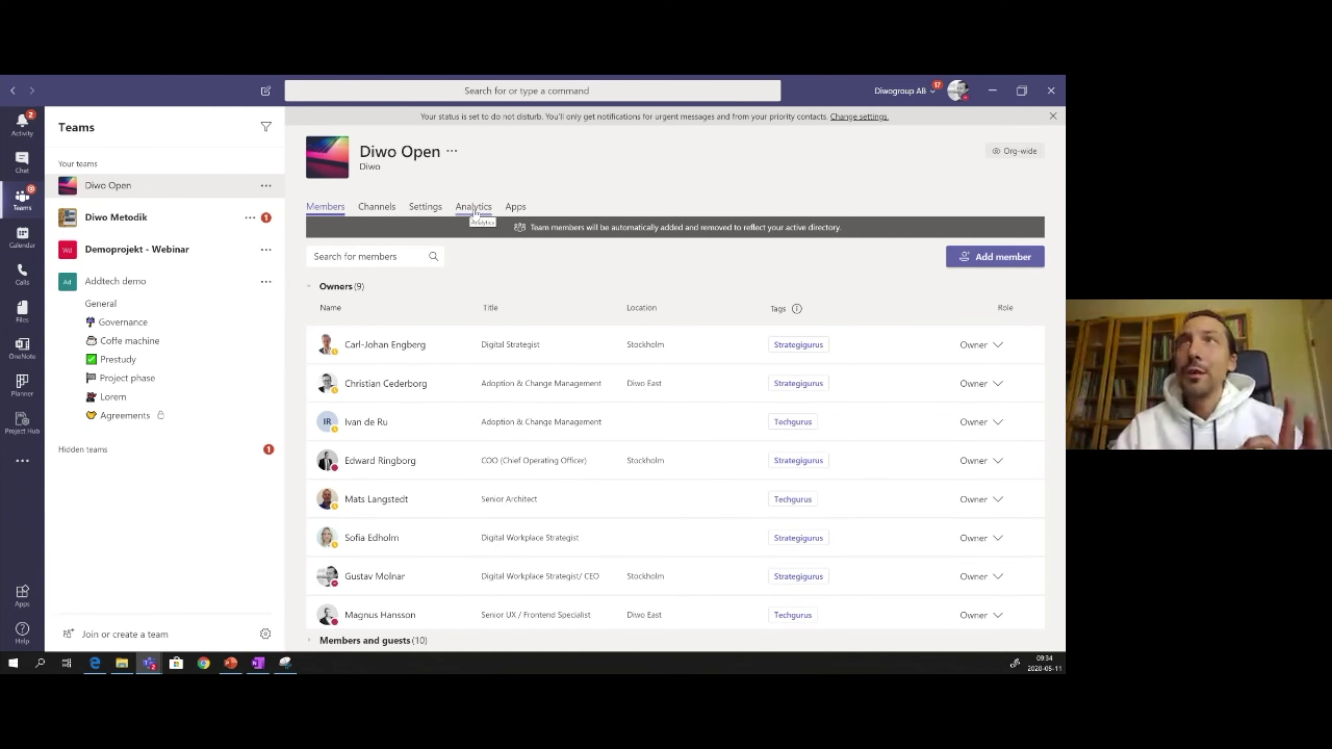
{"action": "left_click", "coordinate": [474, 209]}
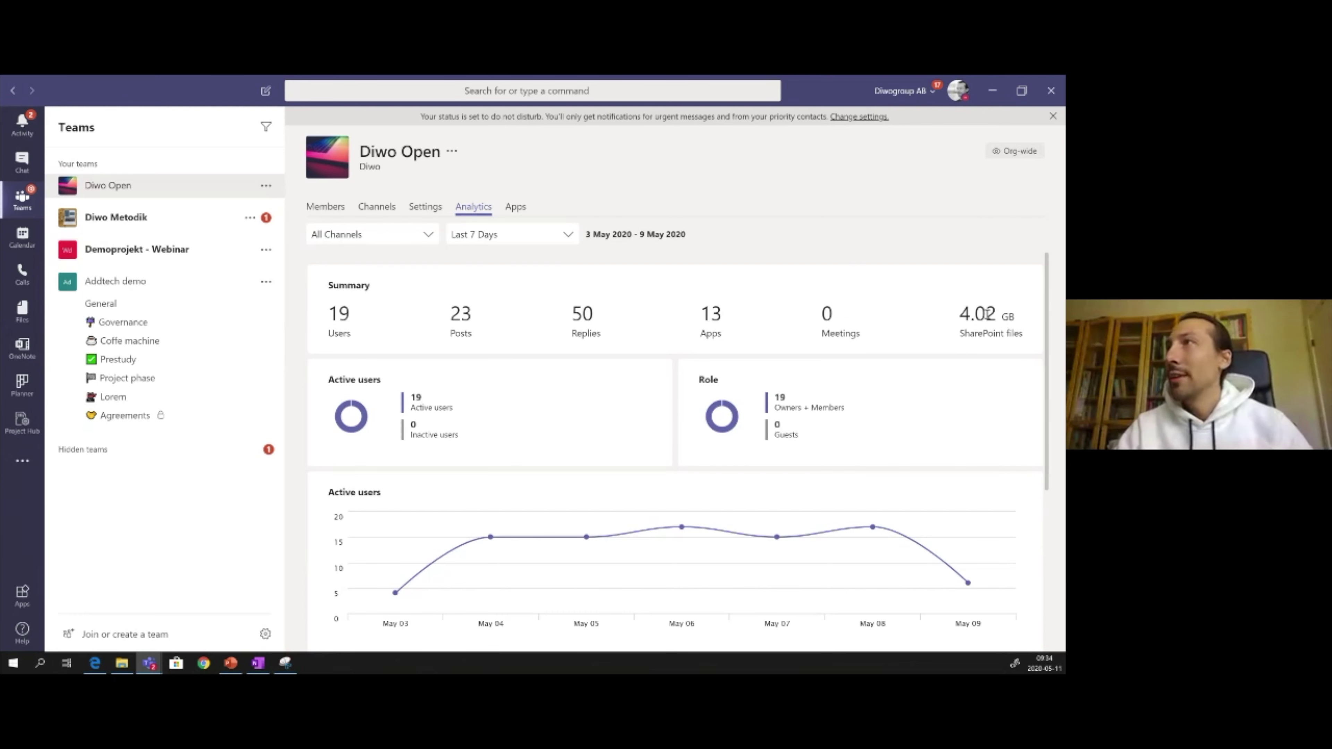
{"action": "scroll", "coordinate": [823, 479], "scroll_direction": "down", "scroll_amount": 1}
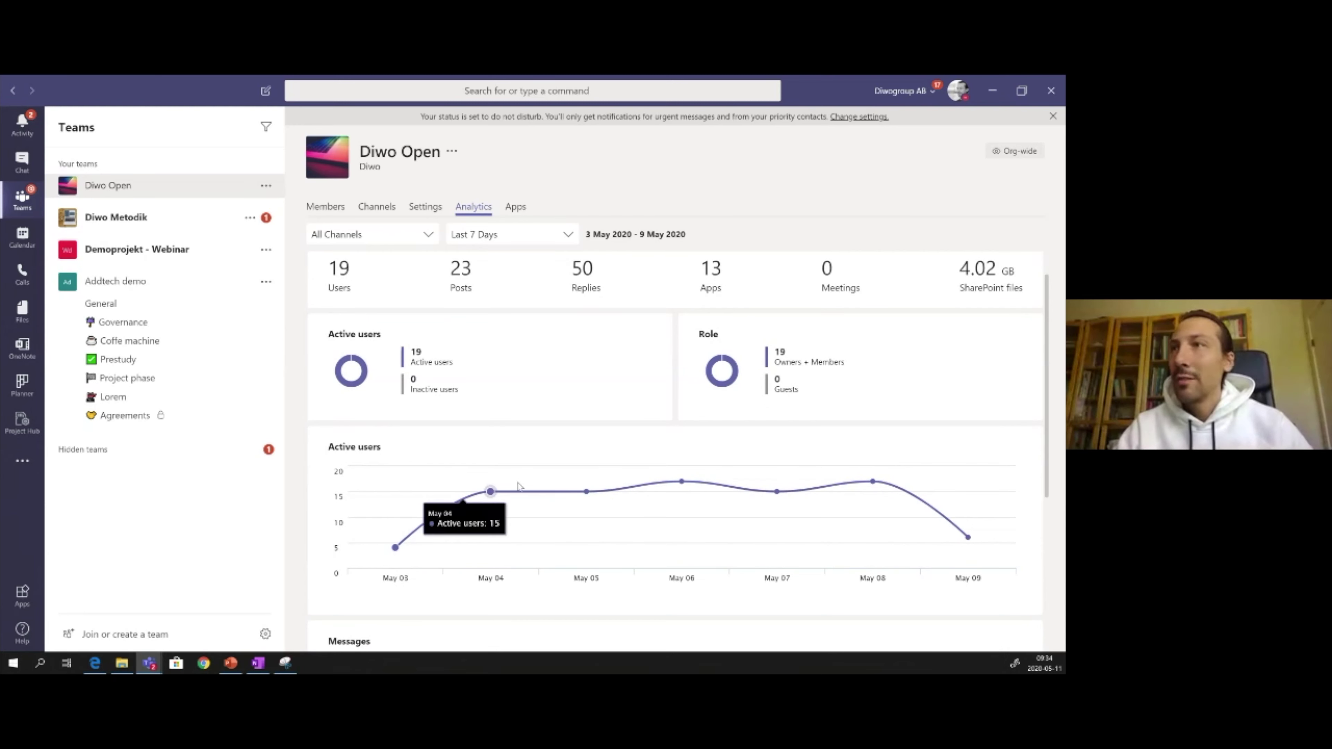
{"action": "scroll", "coordinate": [557, 378], "scroll_direction": "up", "scroll_amount": 1}
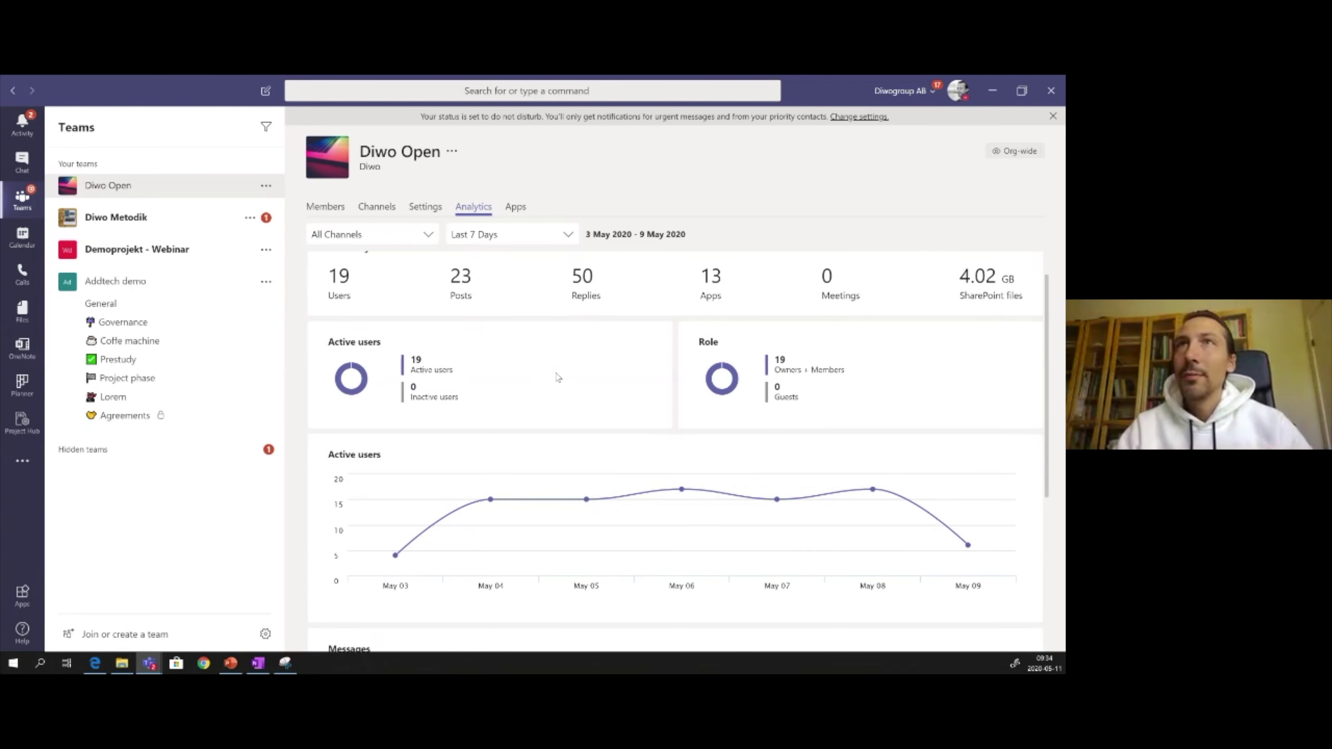
Step: View the Diwo Open analytics for the Last 90 Days, and return the period to Last 7 Days
{"action": "left_click", "coordinate": [563, 239]}
{"action": "left_click", "coordinate": [518, 315]}
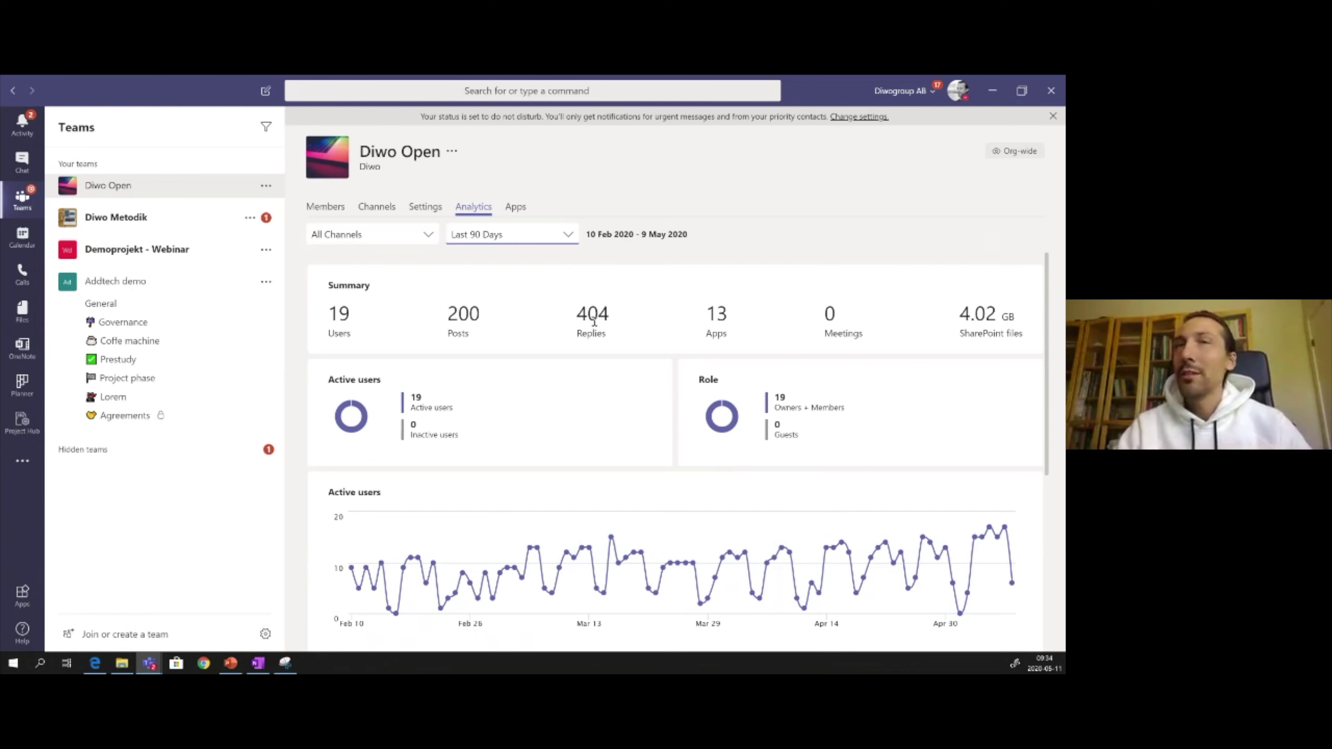
{"action": "left_click", "coordinate": [528, 239]}
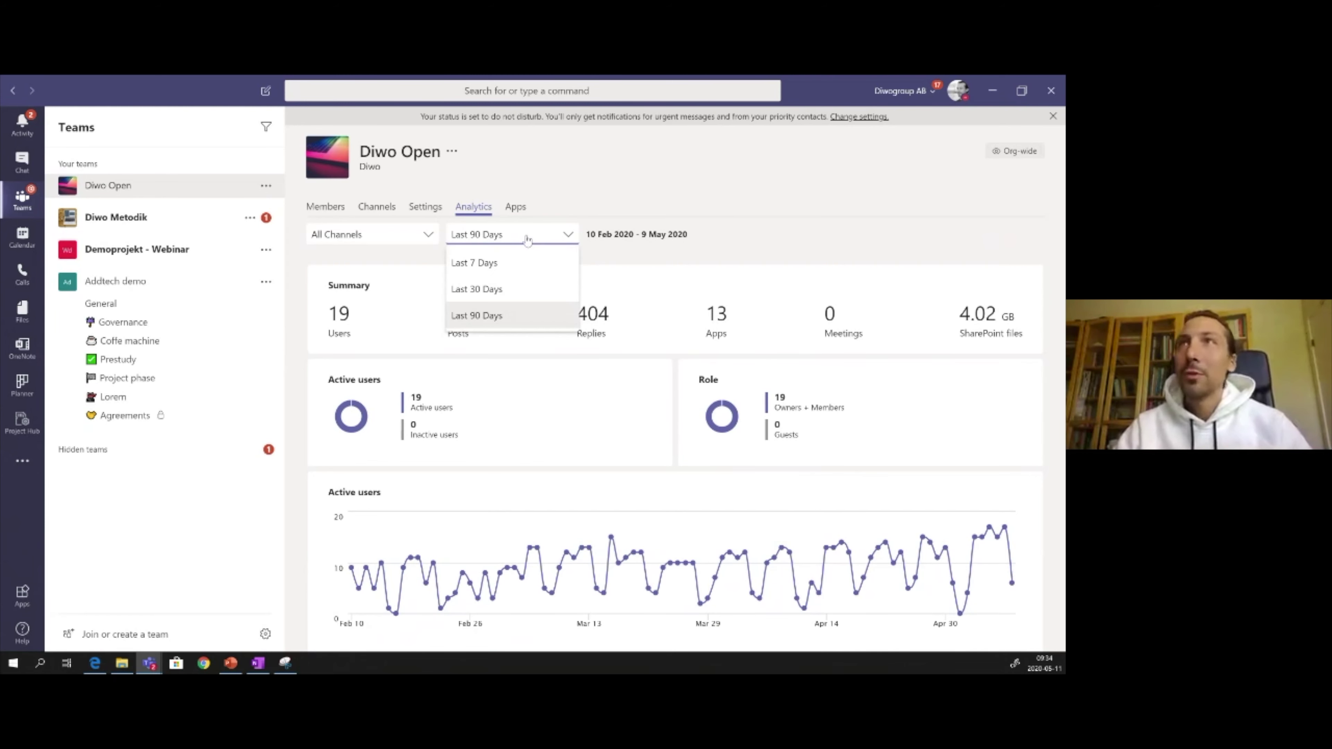
{"action": "left_click", "coordinate": [472, 263]}
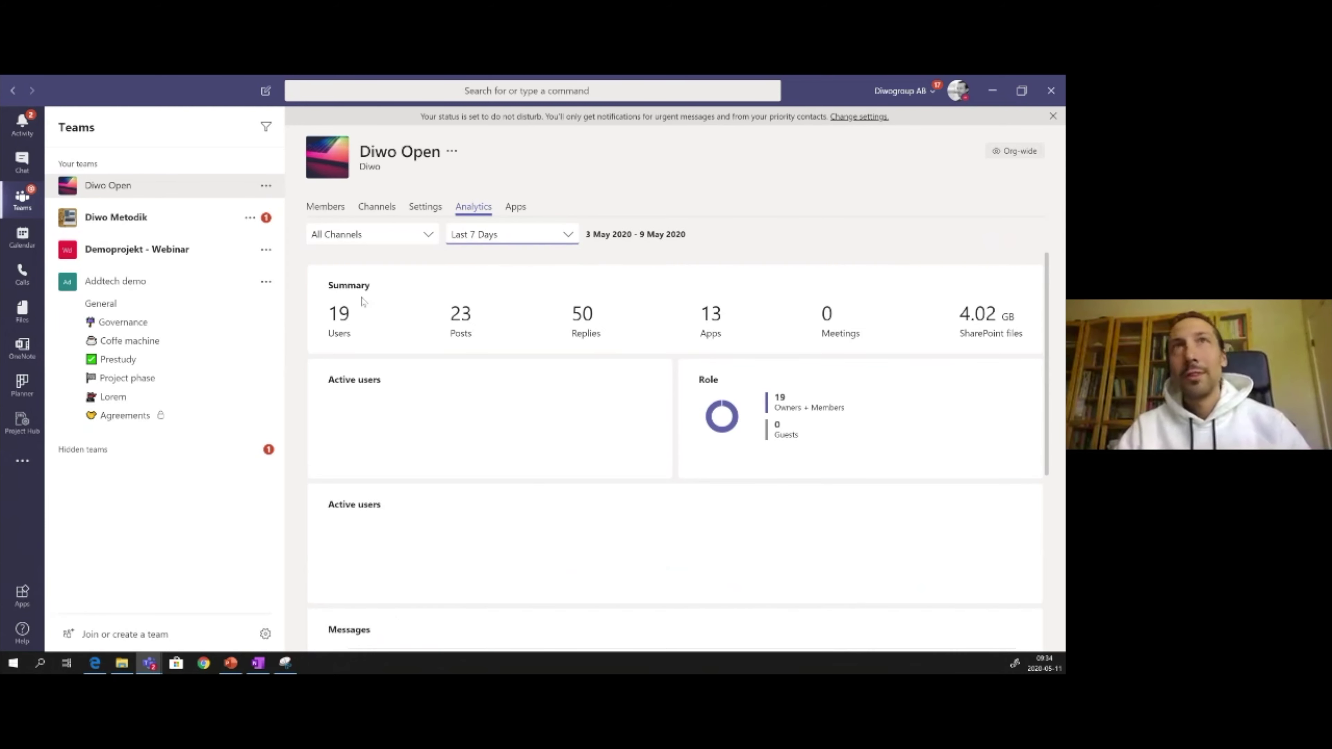
{"action": "left_click", "coordinate": [267, 185]}
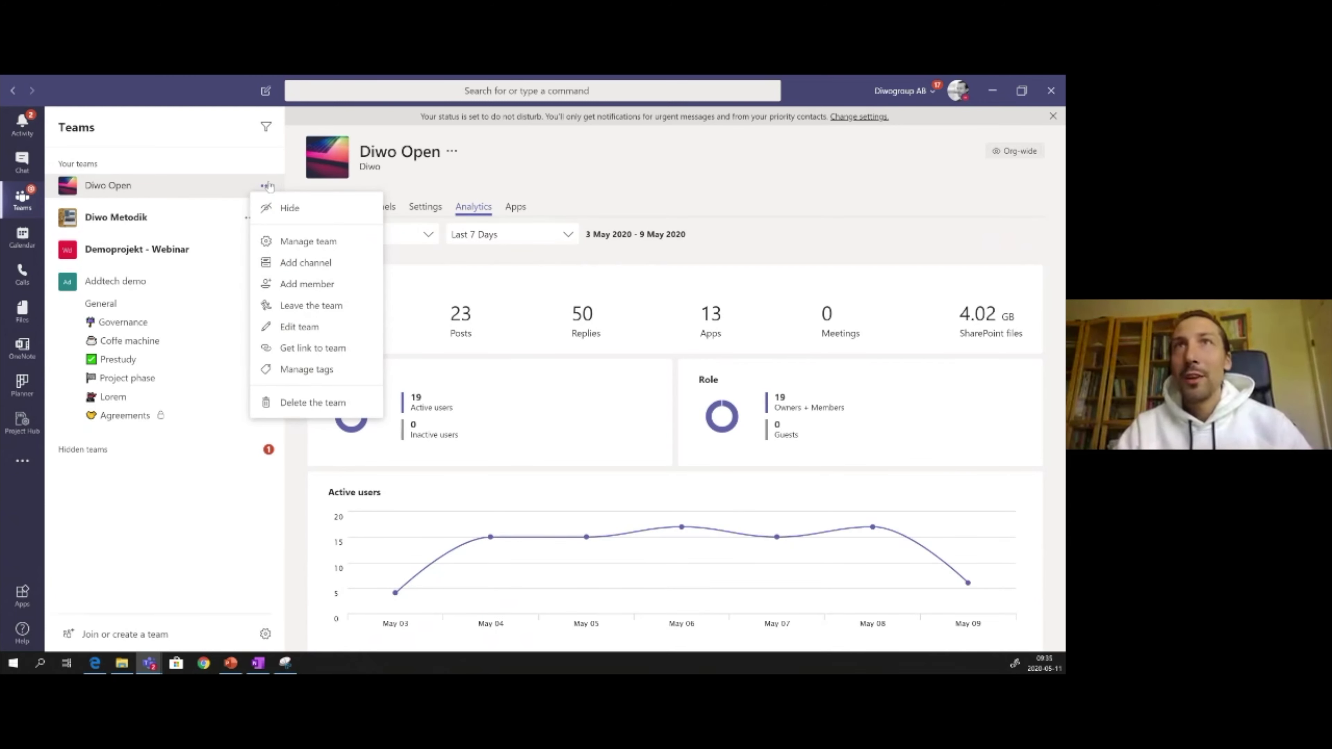
{"action": "left_click", "coordinate": [267, 186]}
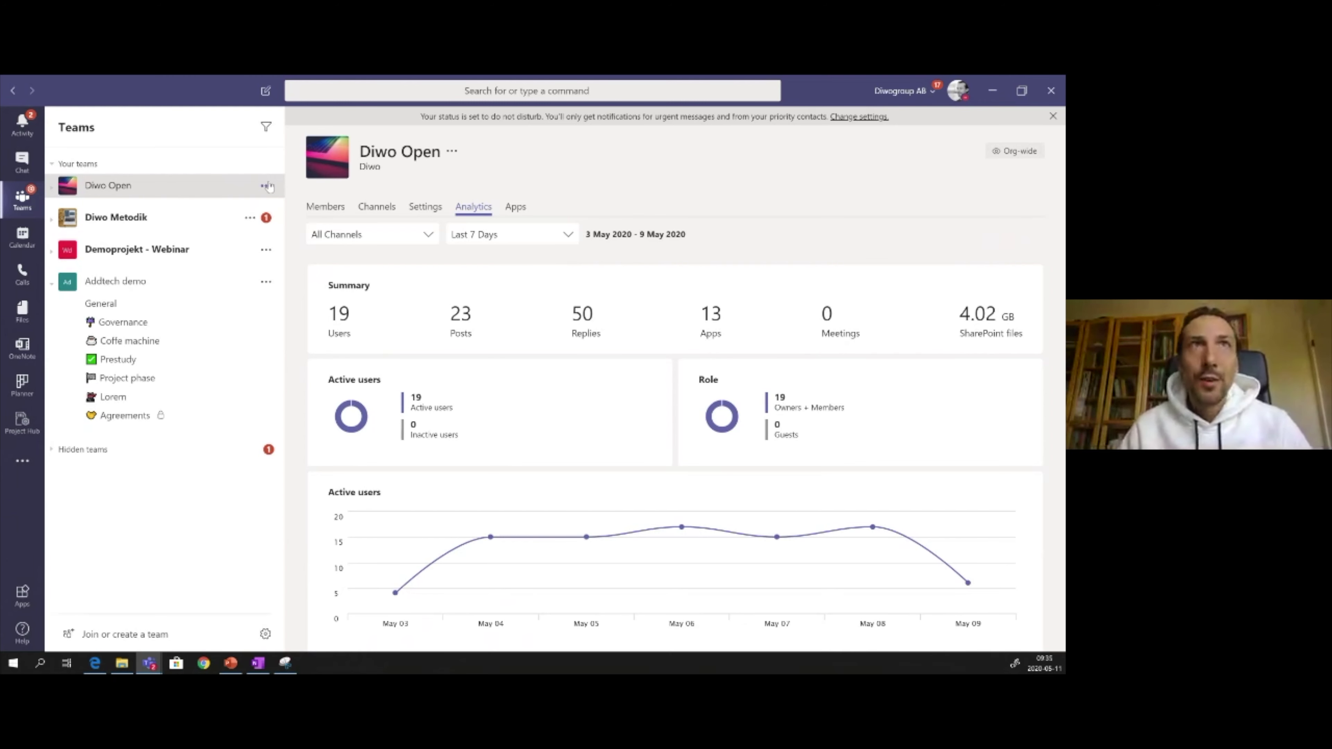
Step: Open the first pinned colleague's chat and examine that person's recent activity across teams and channels
{"action": "left_click", "coordinate": [28, 164]}
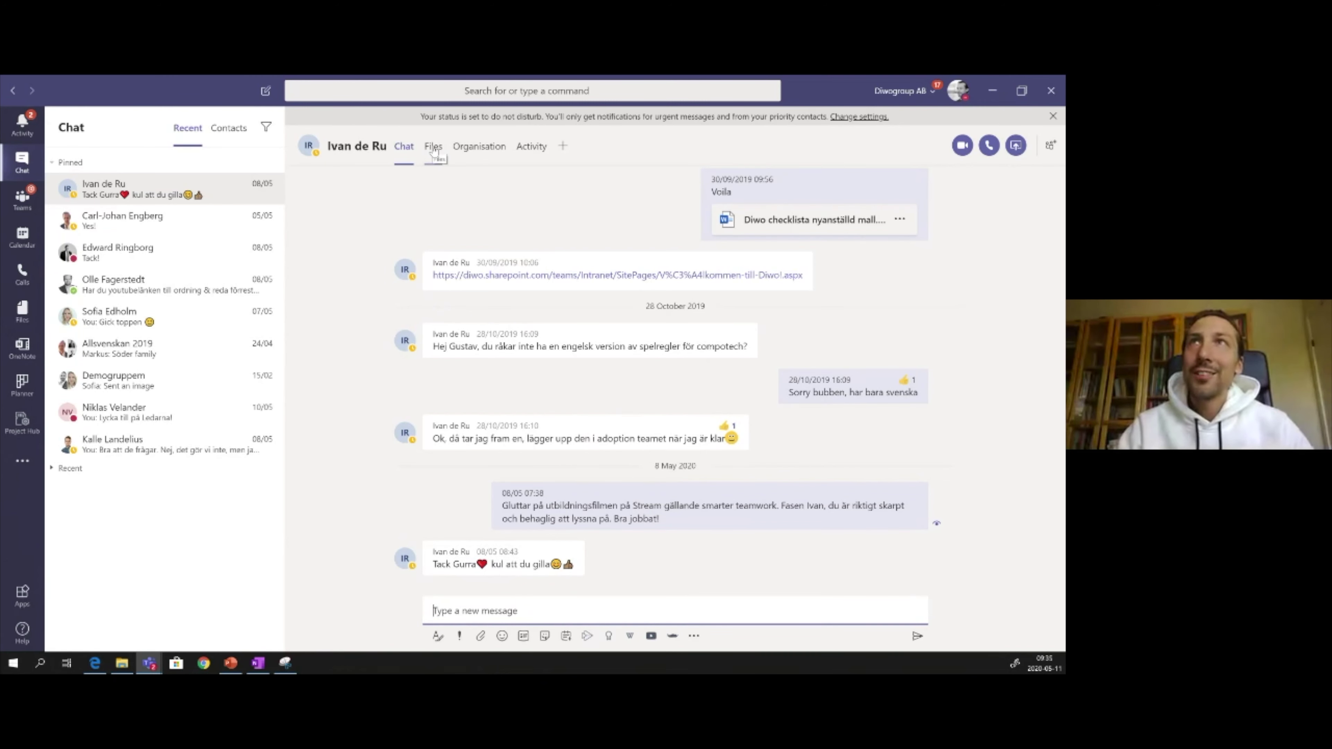
{"action": "left_click", "coordinate": [530, 153]}
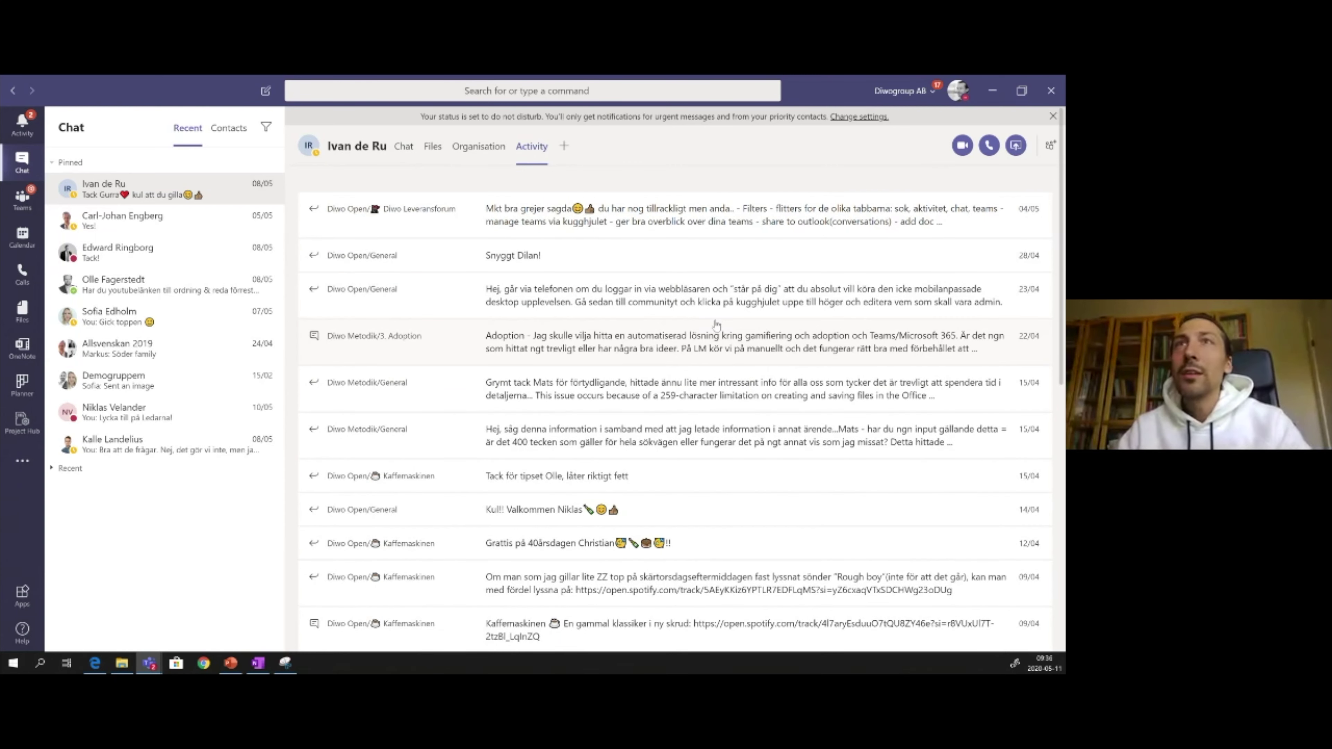
{"action": "scroll", "coordinate": [717, 324], "scroll_direction": "down", "scroll_amount": 3}
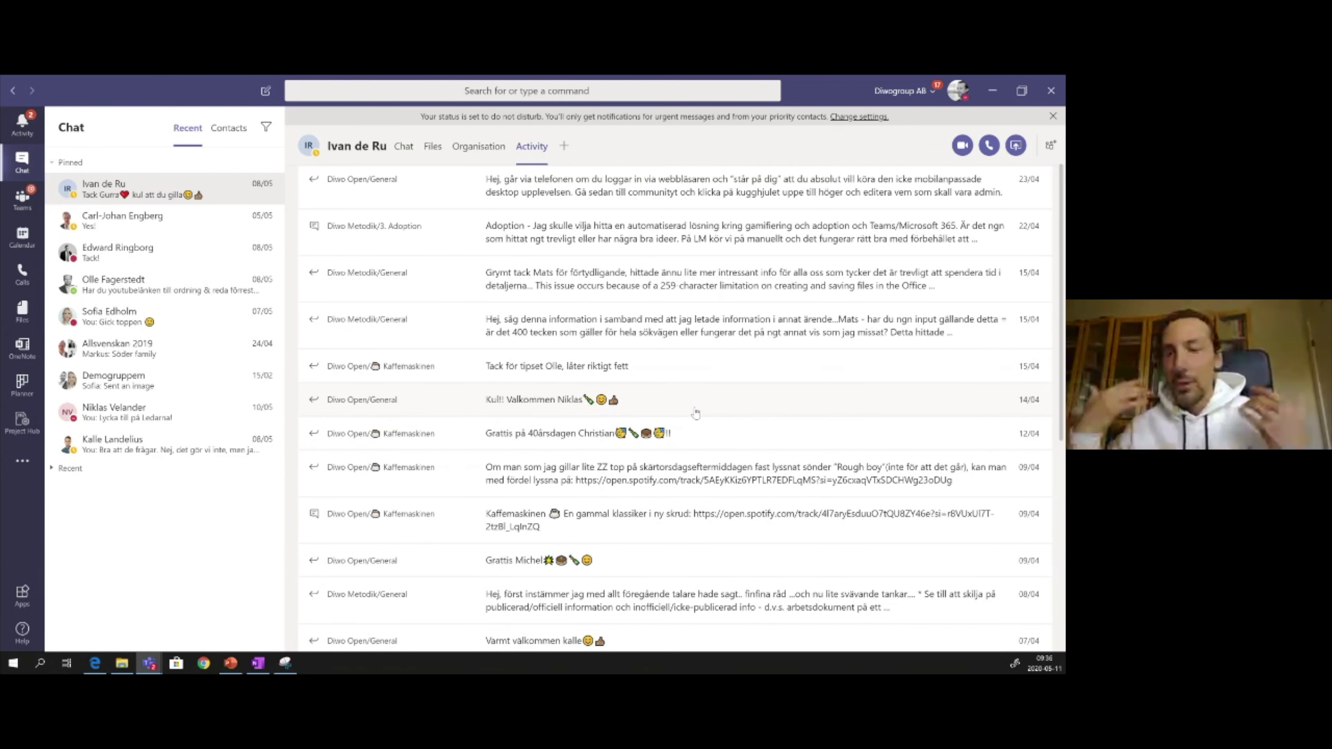
{"action": "scroll", "coordinate": [696, 414], "scroll_direction": "up", "scroll_amount": 3}
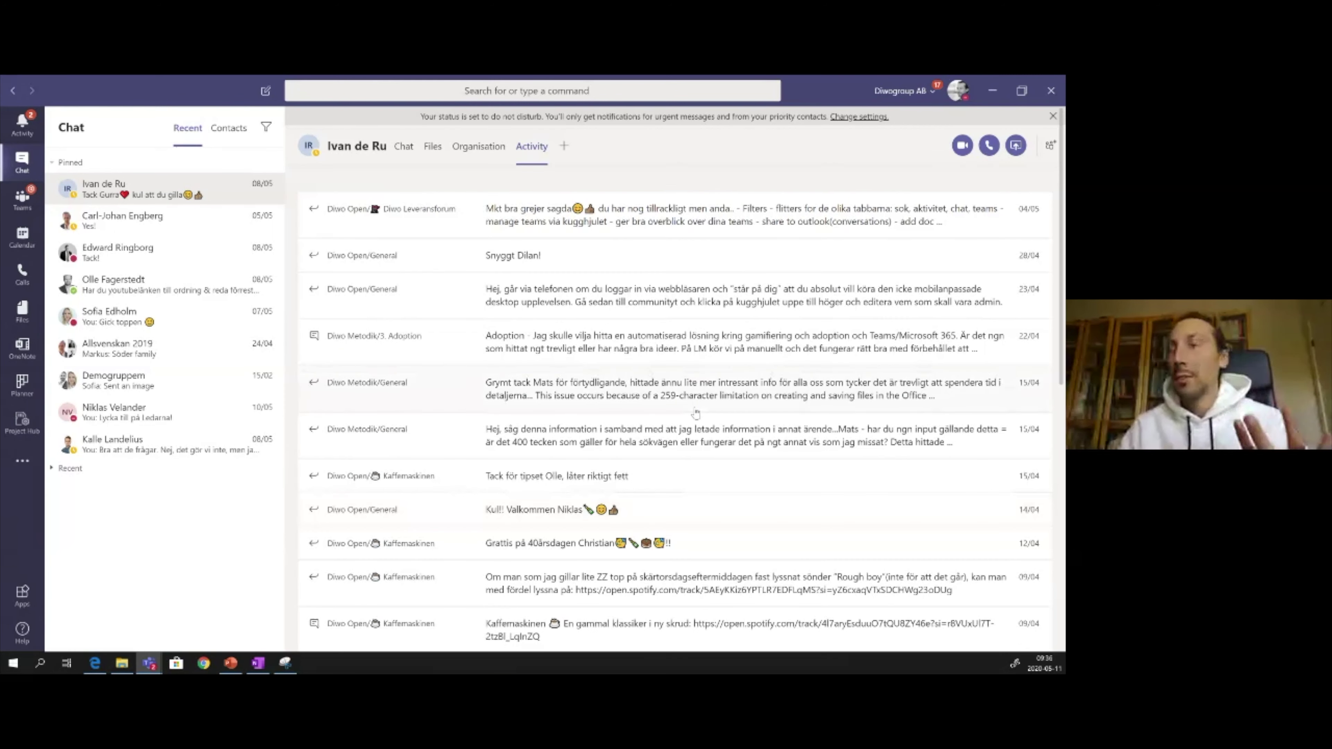
Step: Go to the Lorem channel in the Addtech demo team and open its connectors
{"action": "left_click", "coordinate": [22, 200]}
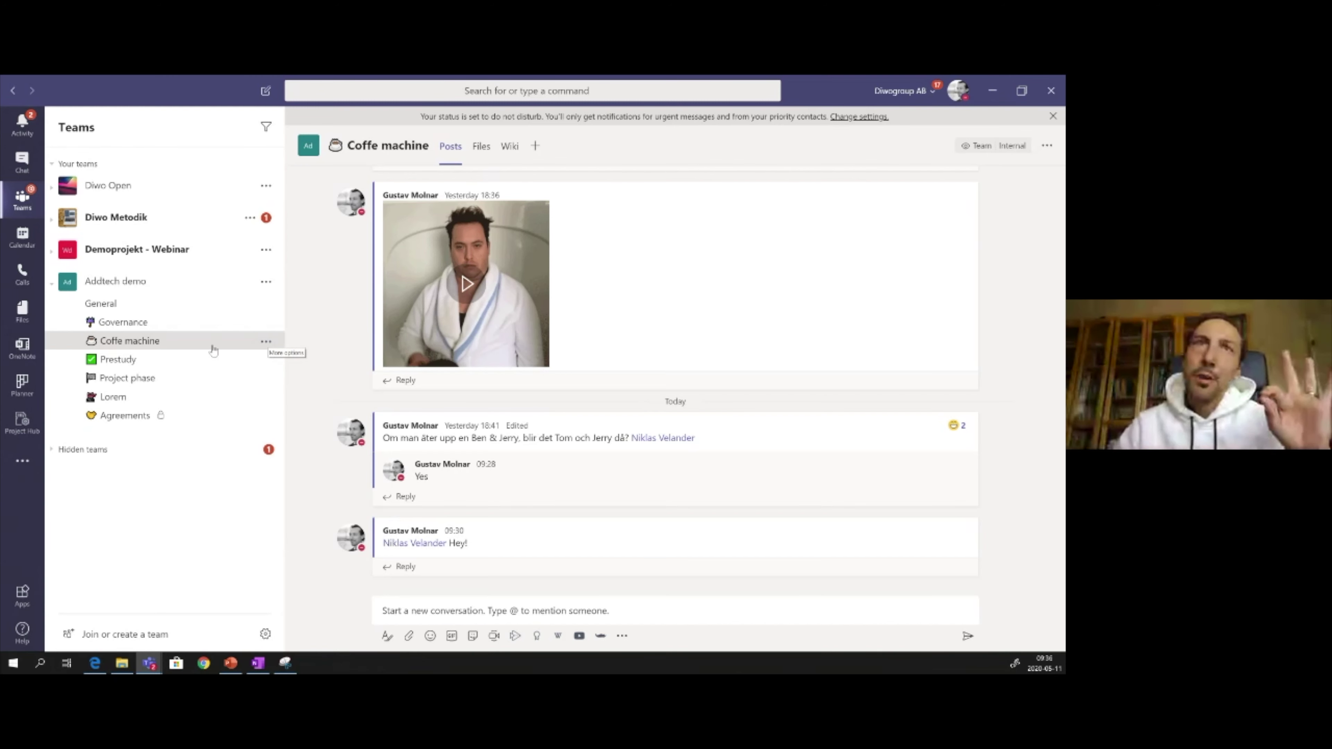
{"action": "left_click", "coordinate": [117, 399]}
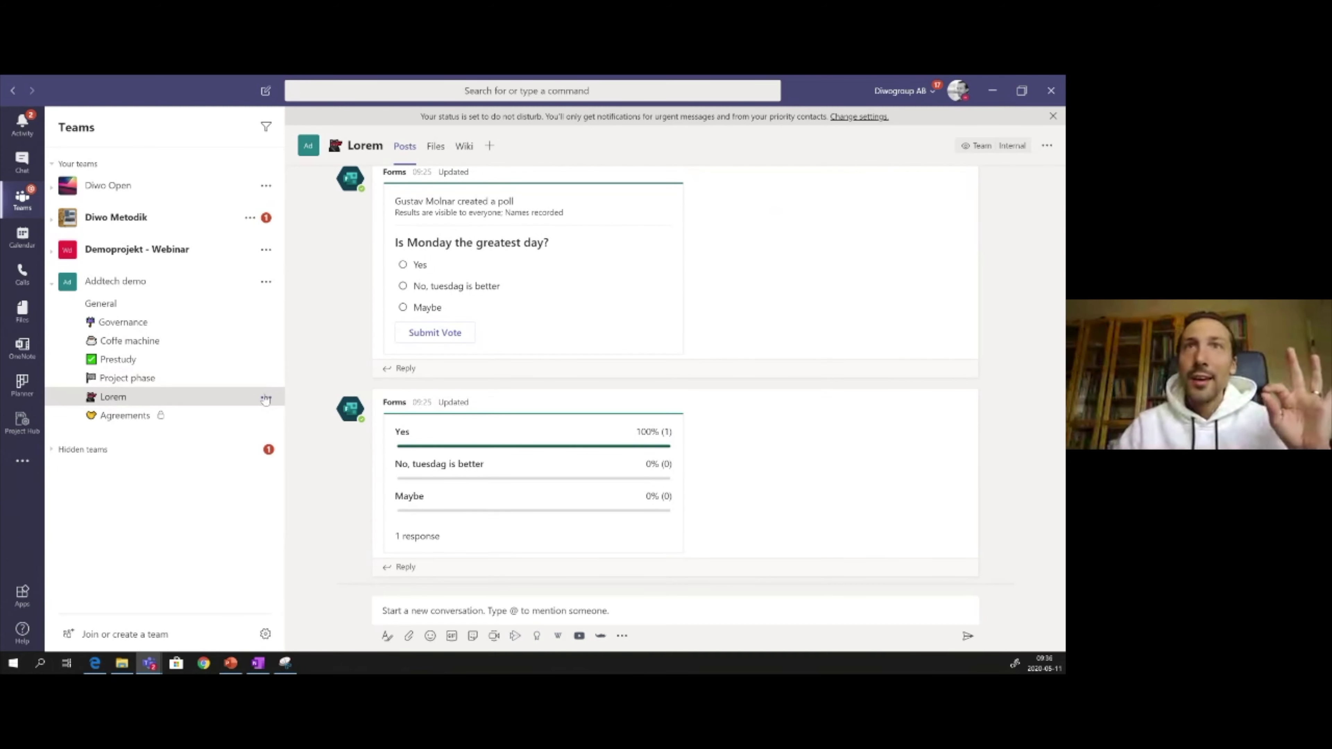
{"action": "left_click", "coordinate": [266, 399]}
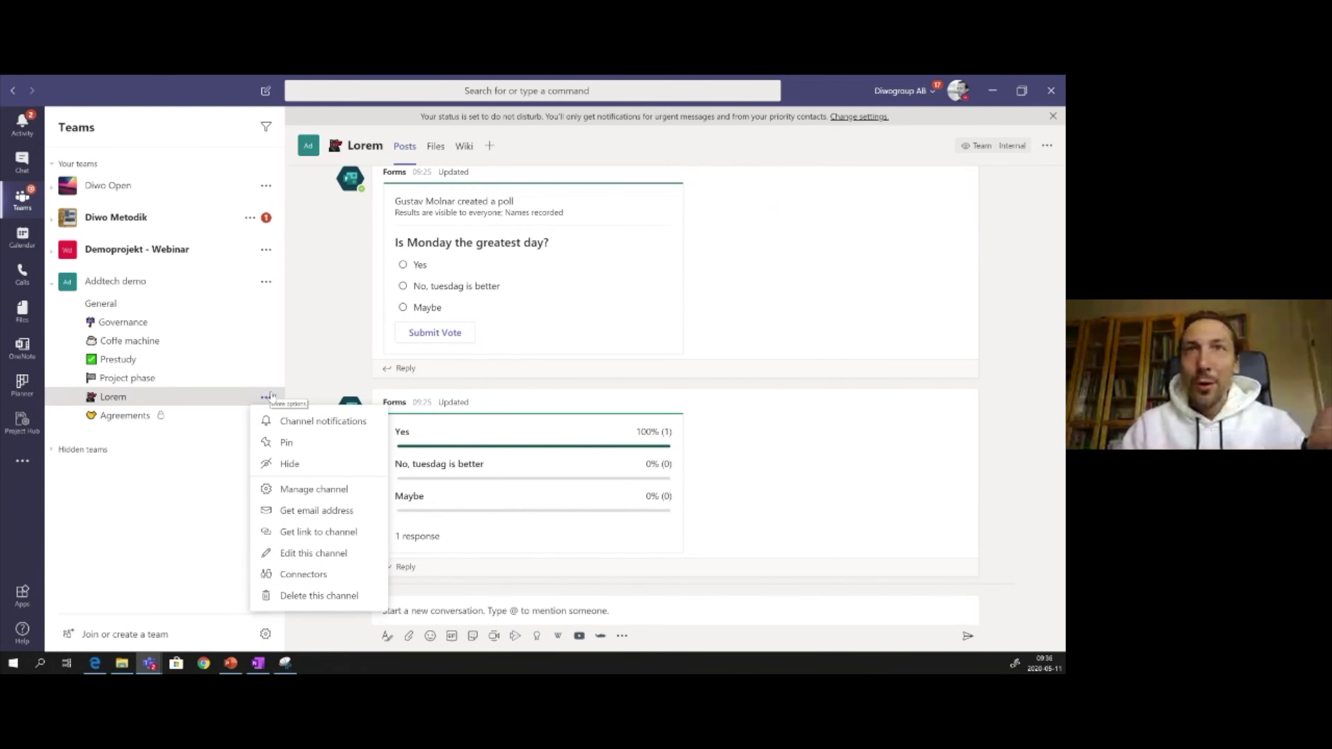
{"action": "left_click", "coordinate": [307, 575]}
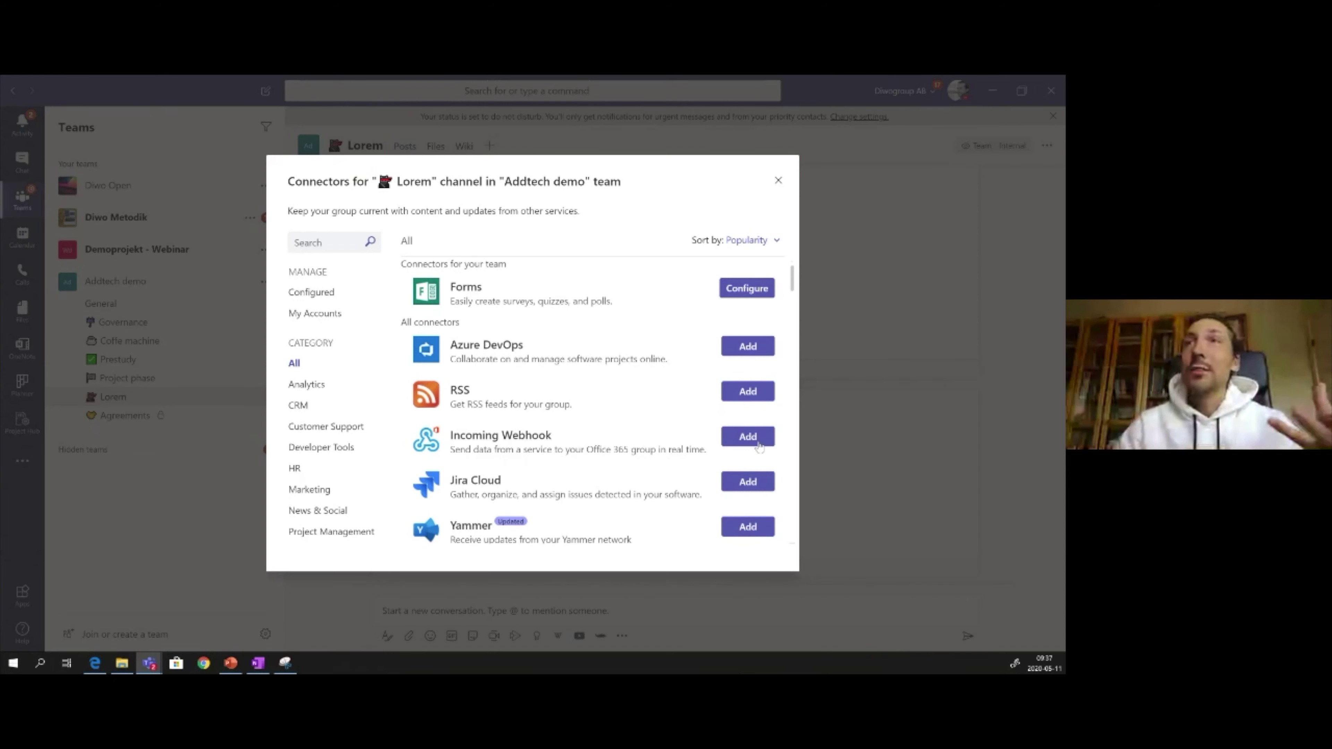
Step: Examine the full list of services that can be connected to the Lorem channel
{"action": "scroll", "coordinate": [570, 466], "scroll_direction": "down", "scroll_amount": 5}
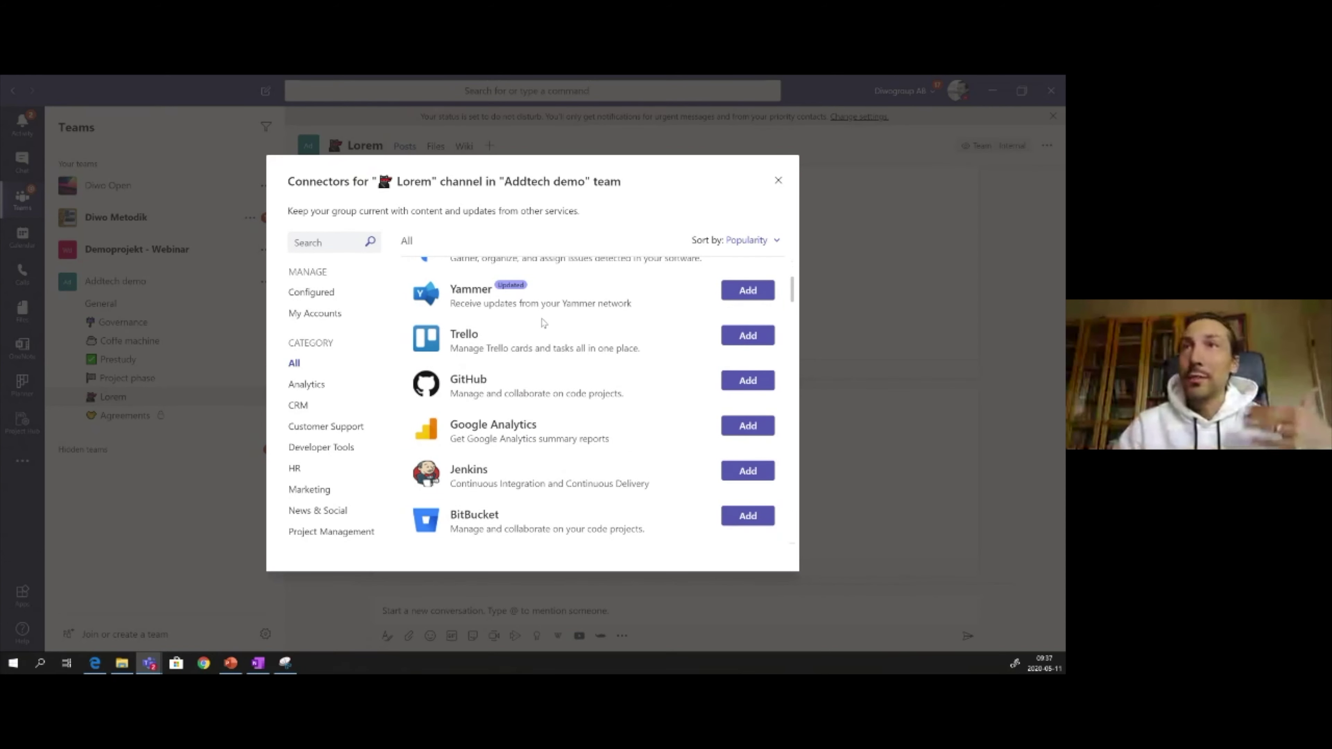
{"action": "scroll", "coordinate": [612, 480], "scroll_direction": "down", "scroll_amount": 1}
{"action": "scroll", "coordinate": [612, 479], "scroll_direction": "down", "scroll_amount": 3}
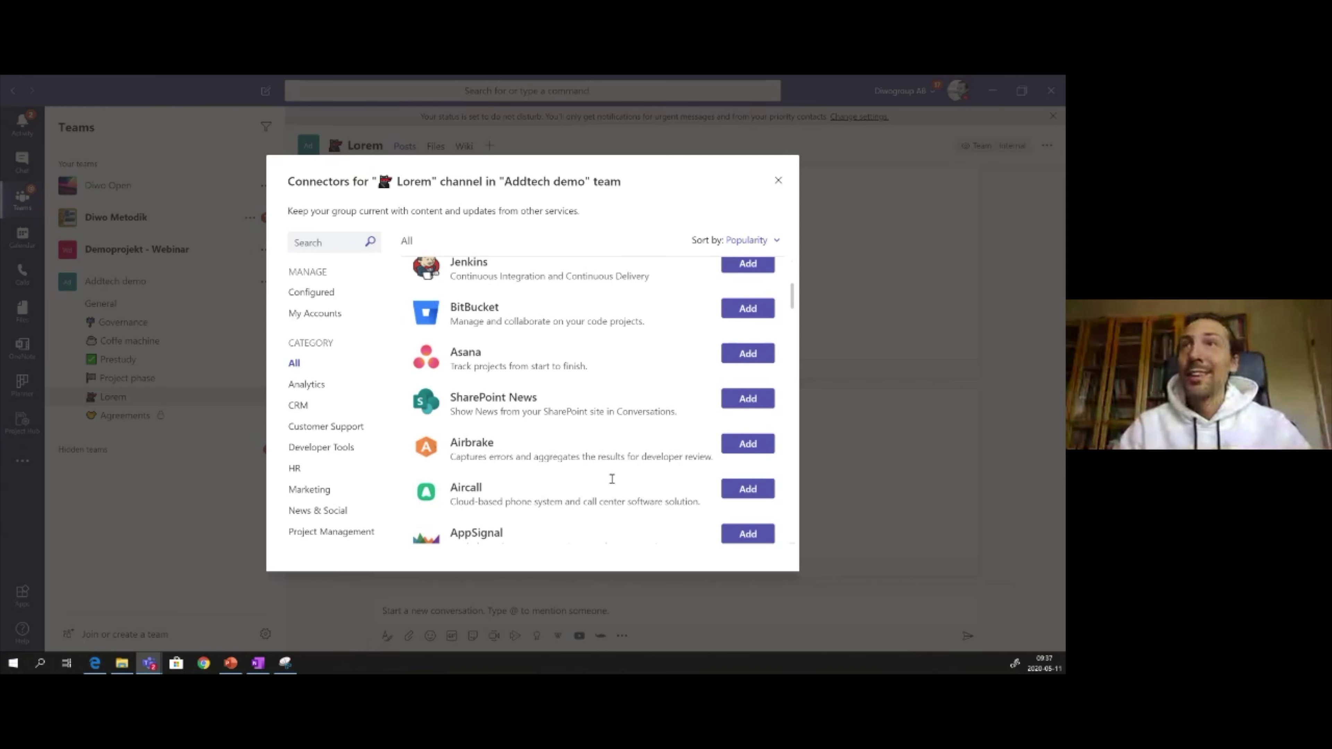
{"action": "scroll", "coordinate": [612, 479], "scroll_direction": "down", "scroll_amount": 3}
{"action": "scroll", "coordinate": [612, 479], "scroll_direction": "down", "scroll_amount": 1}
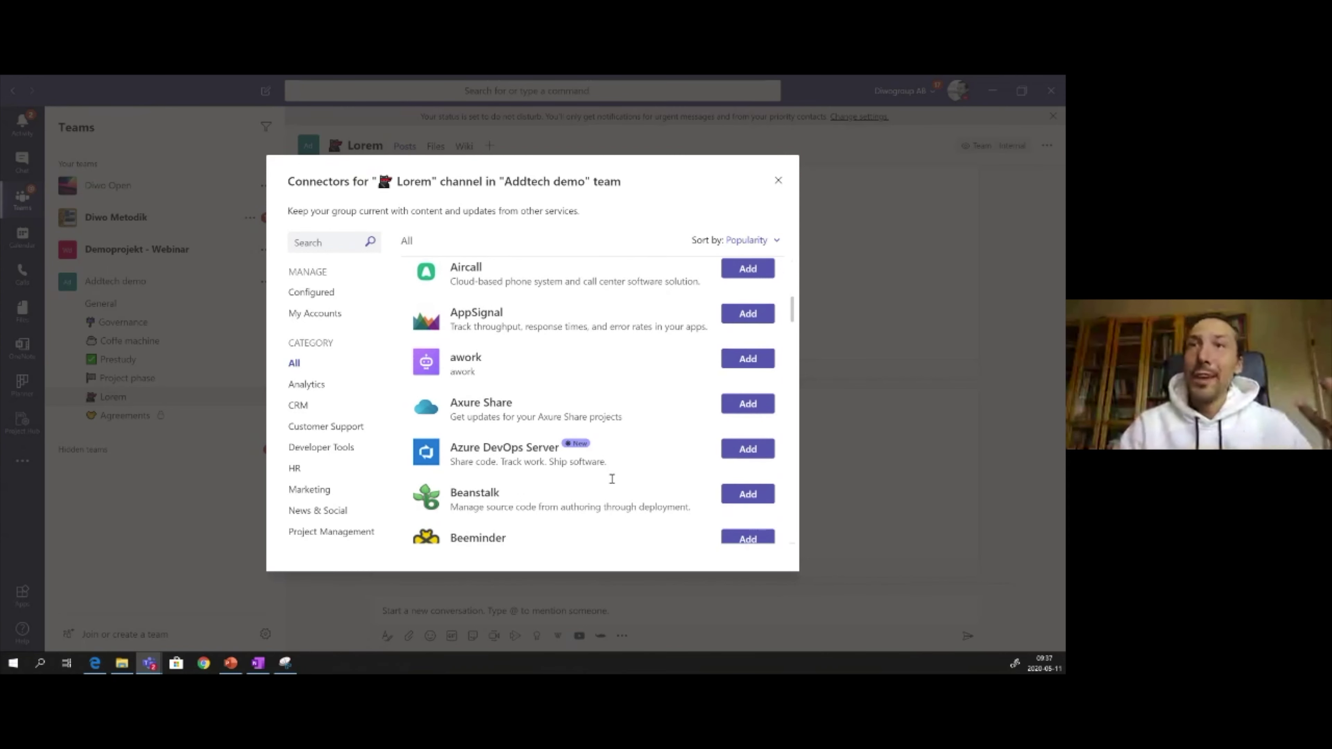
{"action": "scroll", "coordinate": [612, 479], "scroll_direction": "down", "scroll_amount": 2}
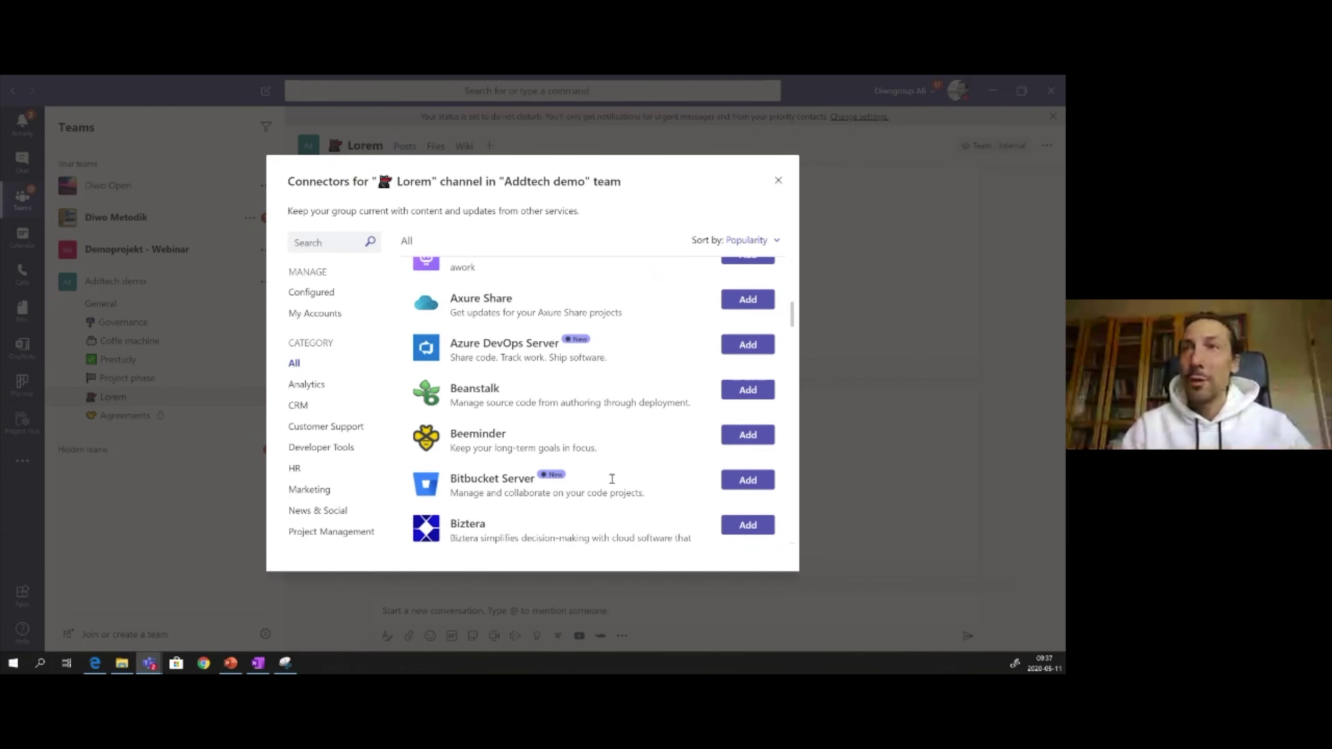
{"action": "scroll", "coordinate": [612, 479], "scroll_direction": "down", "scroll_amount": 6}
{"action": "scroll", "coordinate": [612, 479], "scroll_direction": "down", "scroll_amount": 2}
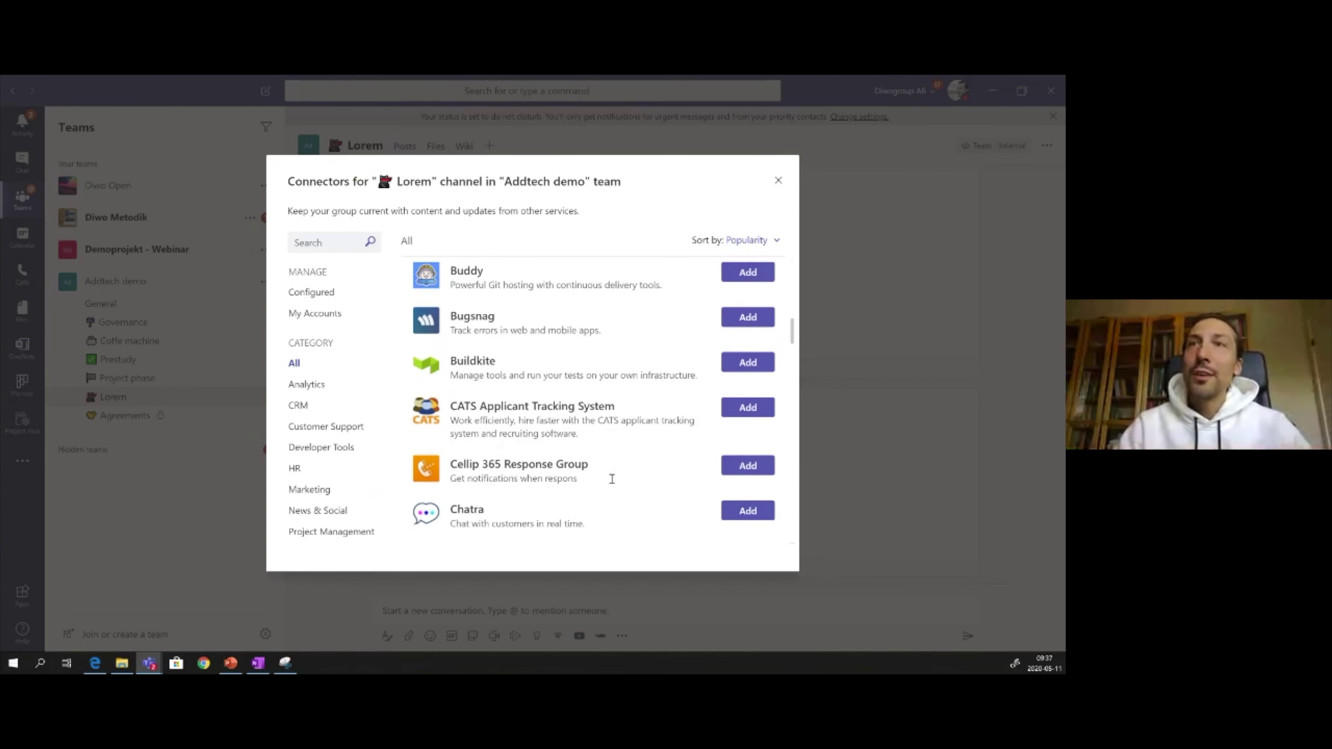
Step: View the connectors in the CRM and Analytics categories, and close the connectors dialog without adding any
{"action": "left_click", "coordinate": [298, 405]}
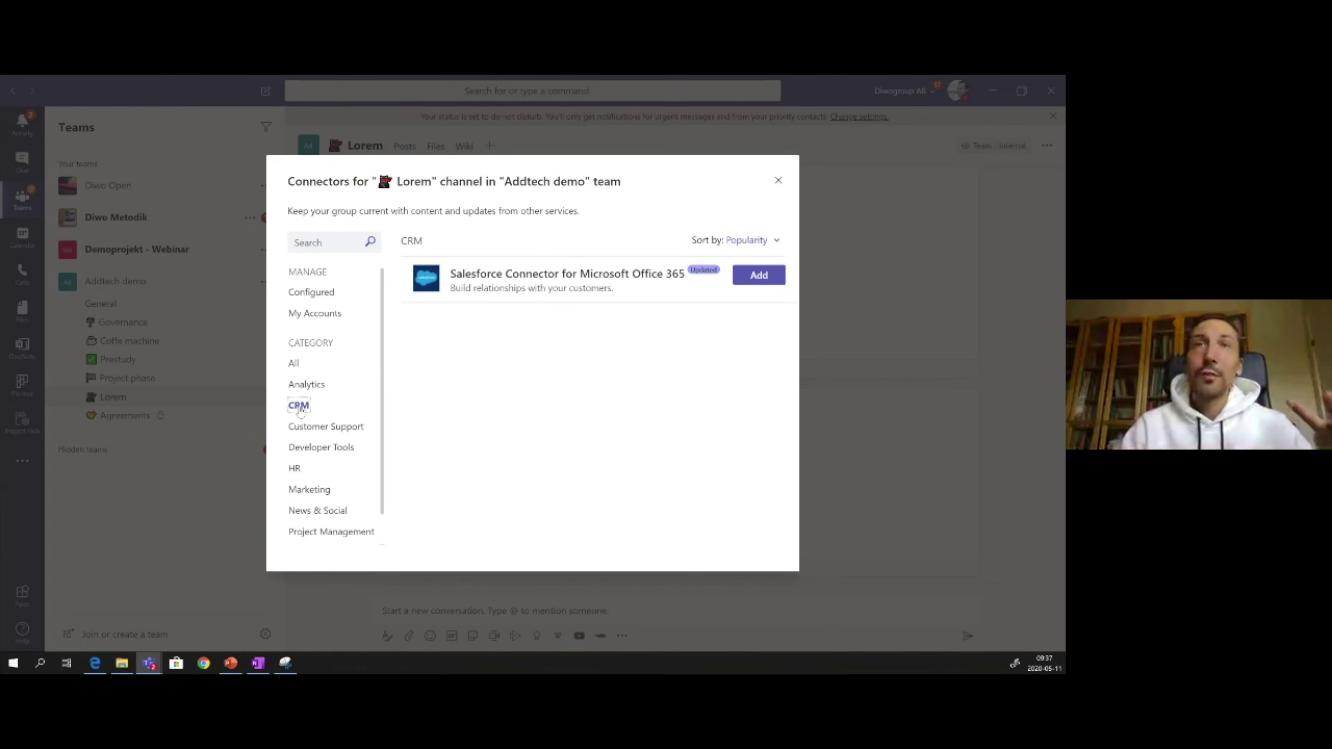
{"action": "left_click", "coordinate": [306, 387]}
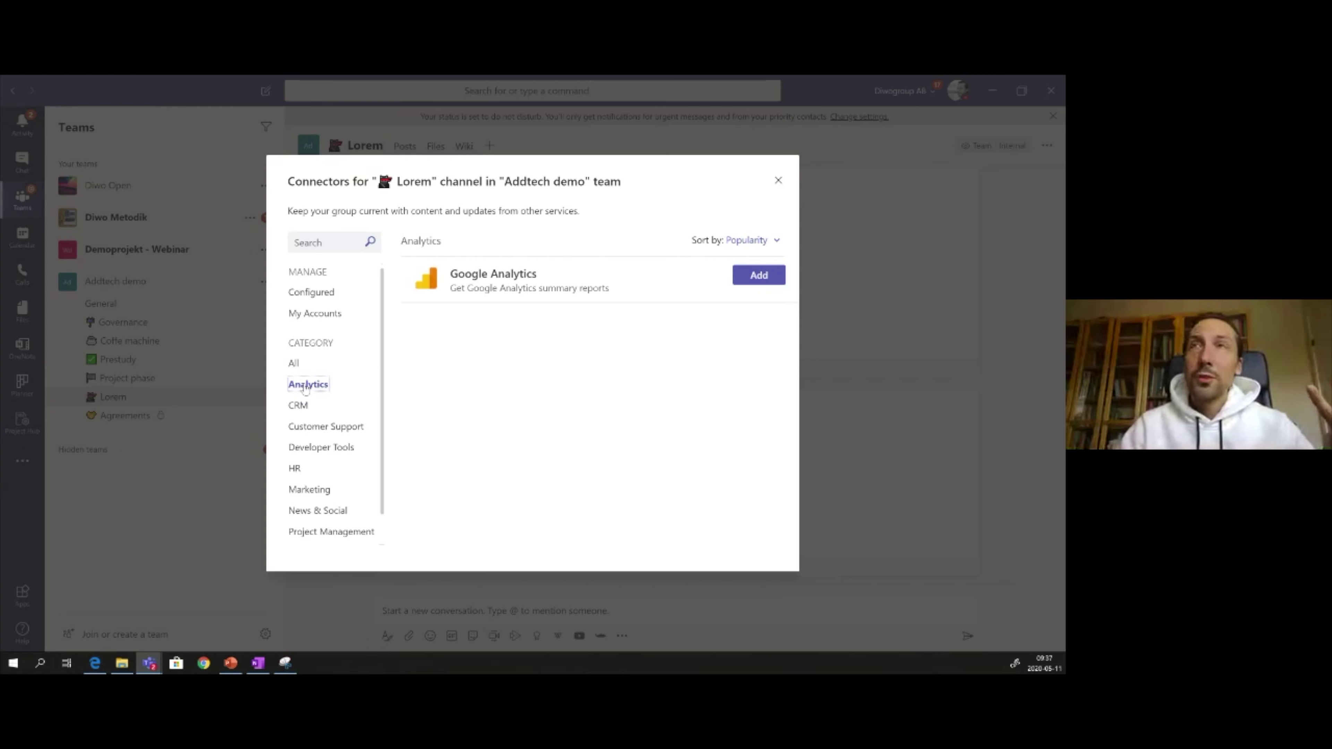
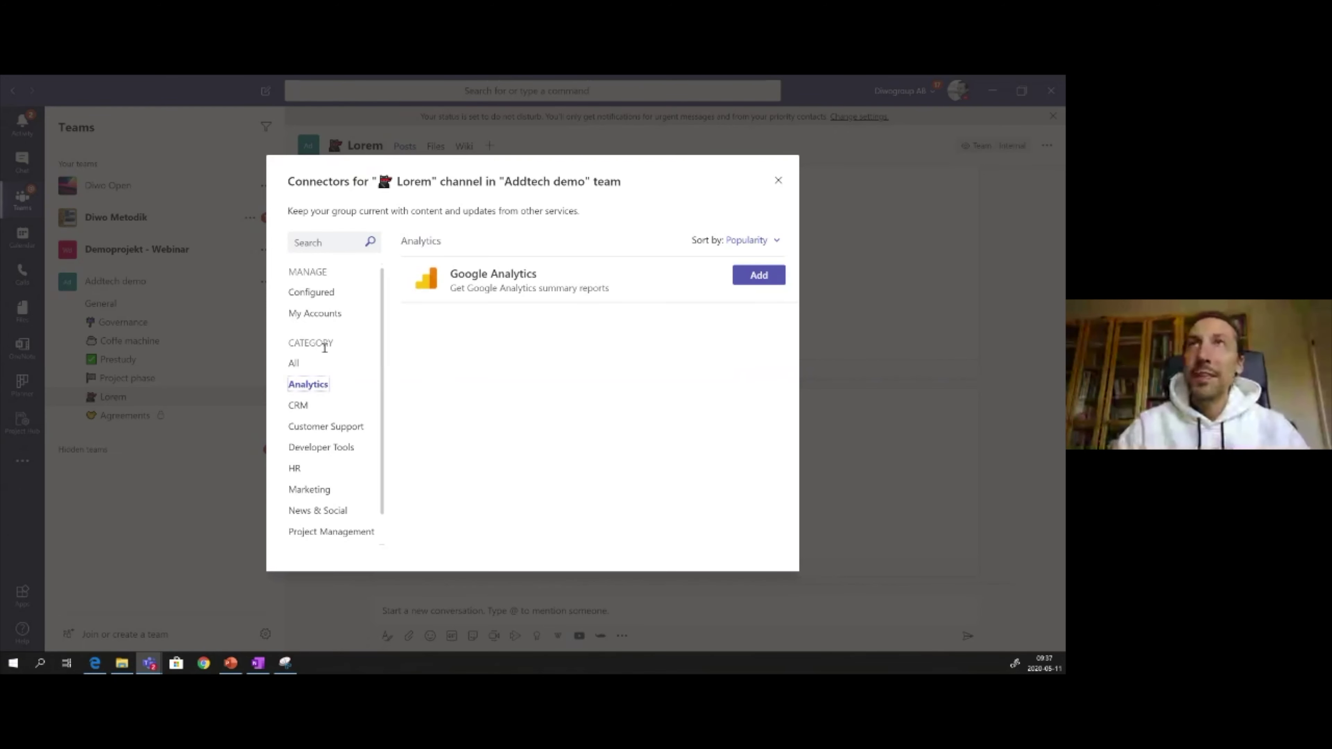
{"action": "left_click", "coordinate": [786, 187]}
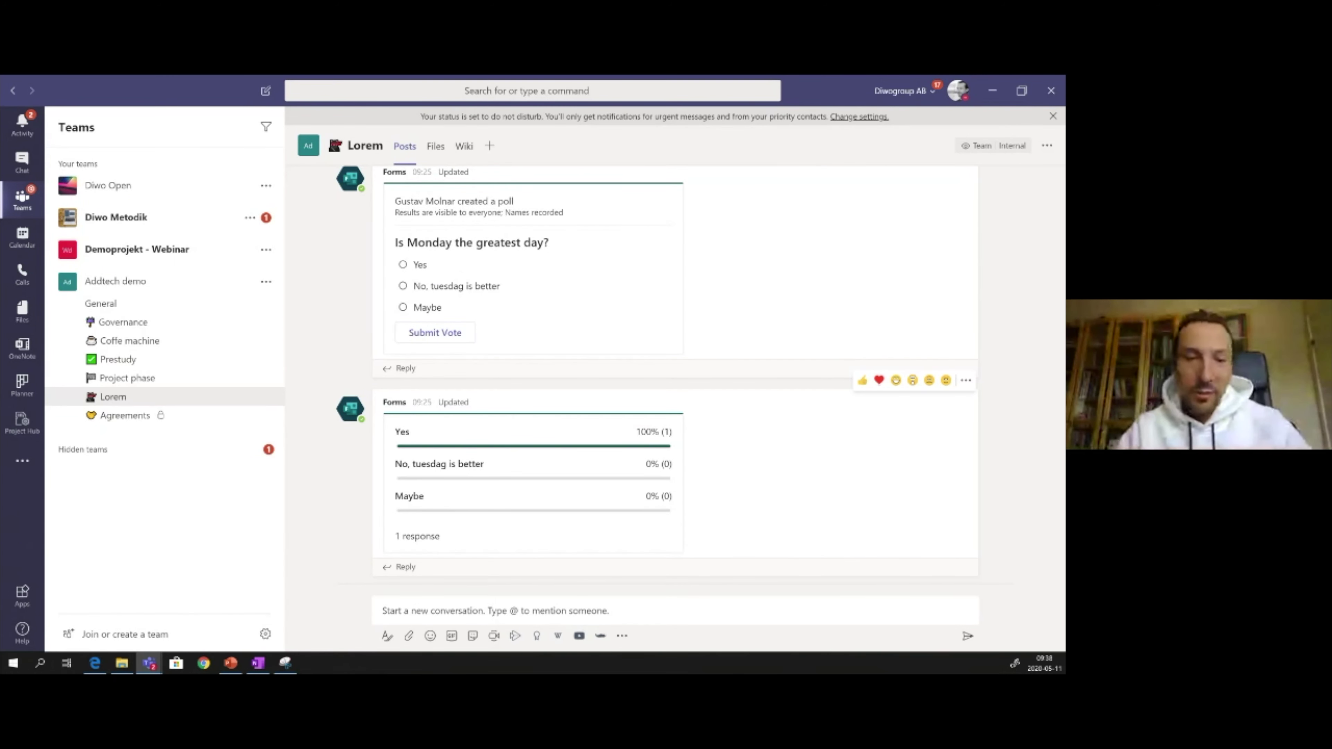
Step: Switch to PowerPoint and start the slide show at the Teams Mobile App slide about quiet hours settings
{"action": "key", "text": "alt+Tab"}
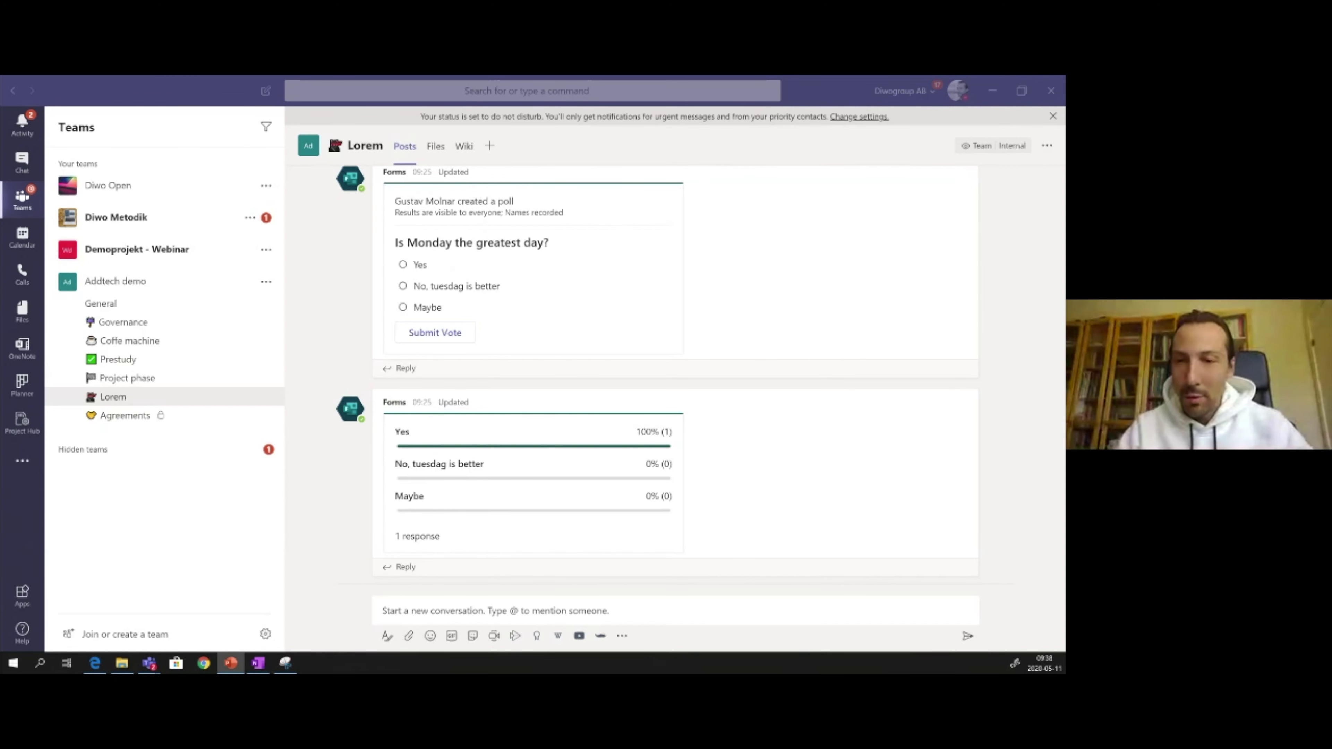
{"action": "key", "text": "F5"}
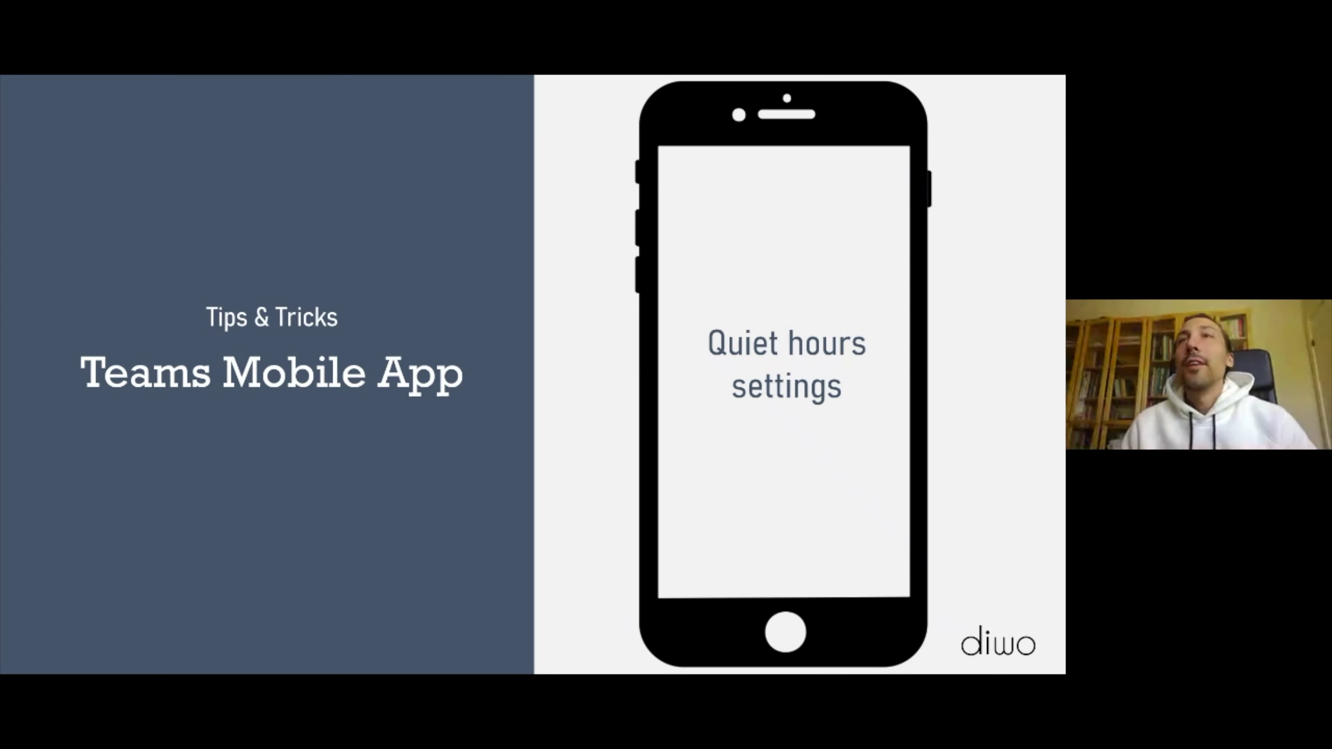